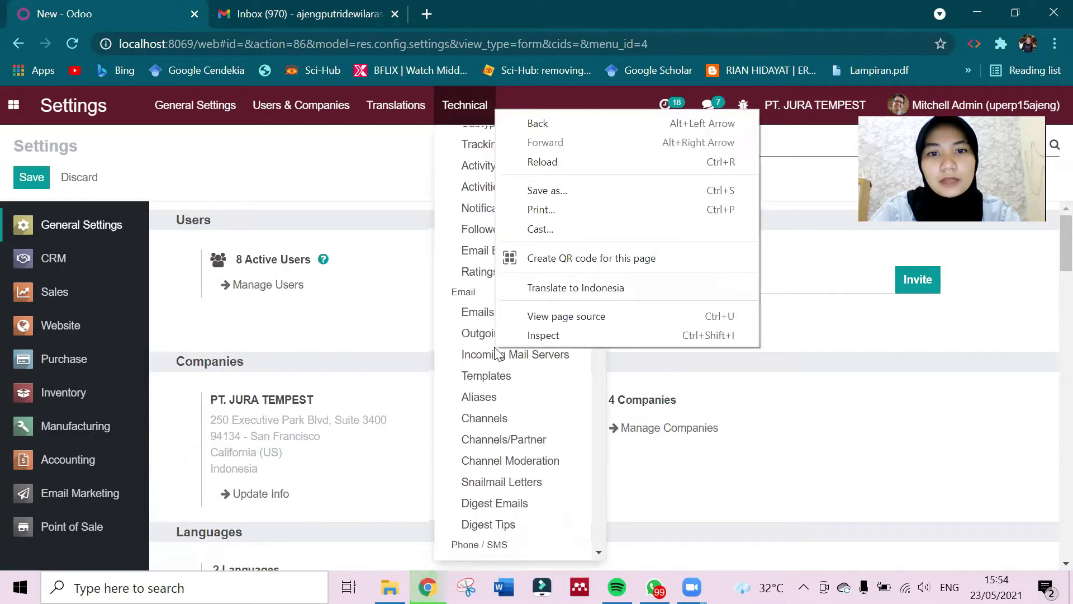
From Technical settings, open the Incoming Mail Servers list and create a new blank record.
{"action": "left_click", "coordinate": [395, 284]}
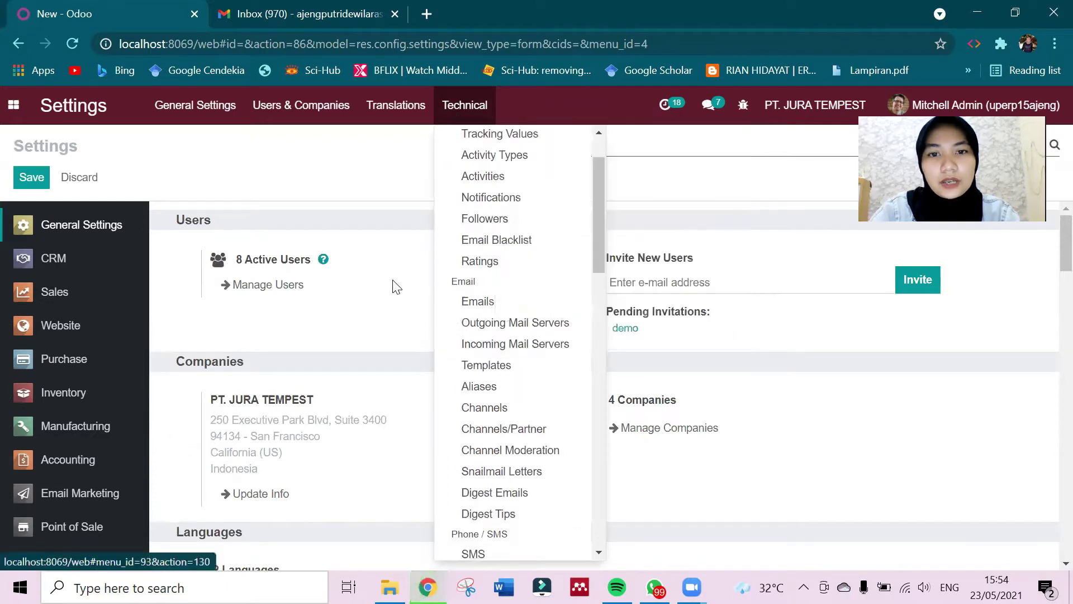
{"action": "left_click", "coordinate": [396, 284]}
{"action": "left_click", "coordinate": [458, 121]}
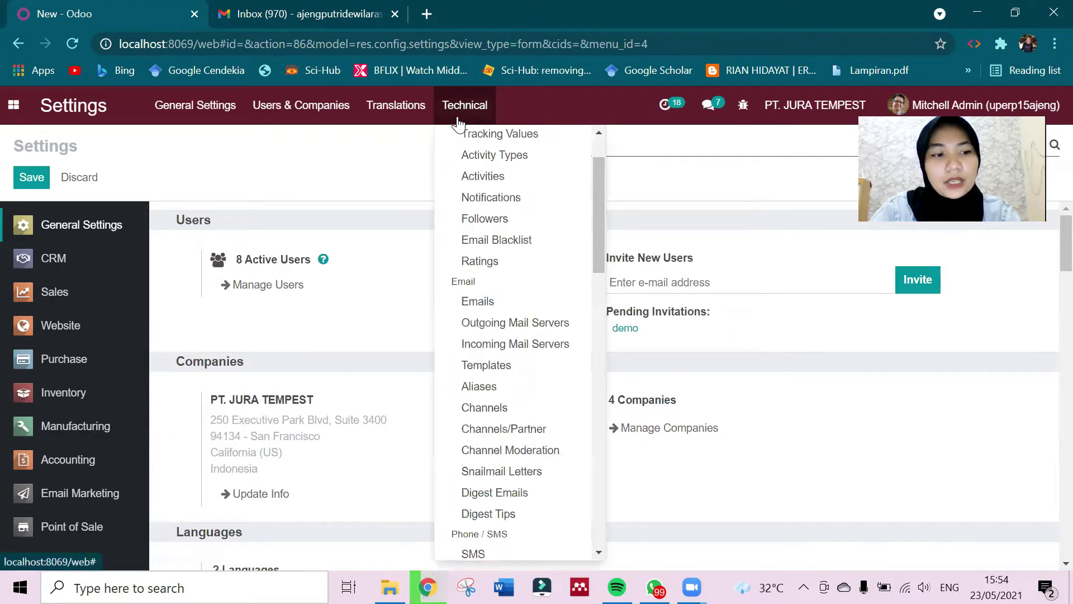
{"action": "left_click", "coordinate": [545, 345]}
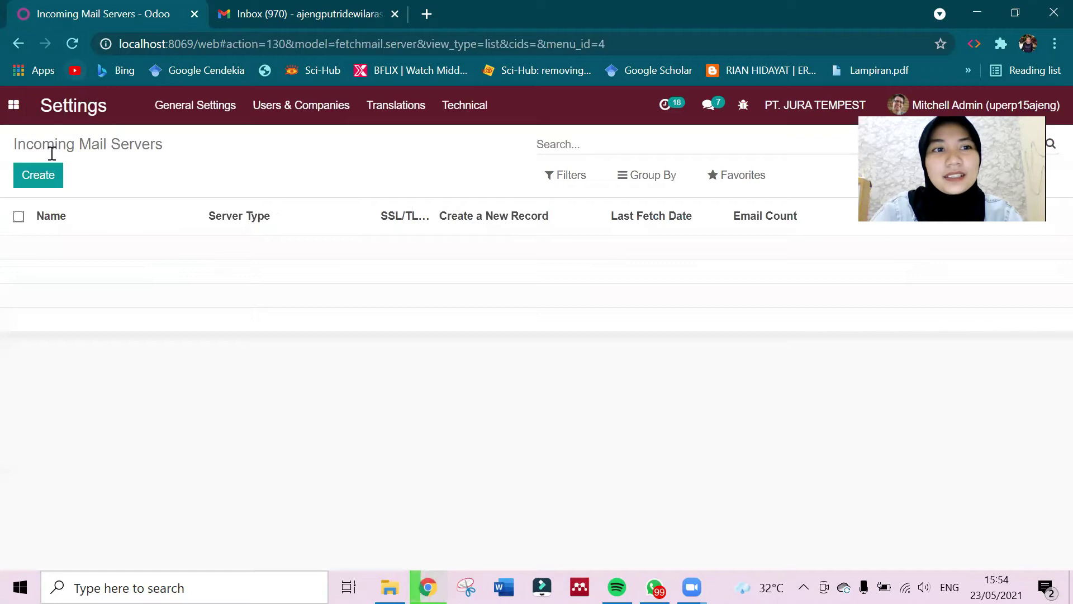
{"action": "left_click", "coordinate": [41, 184]}
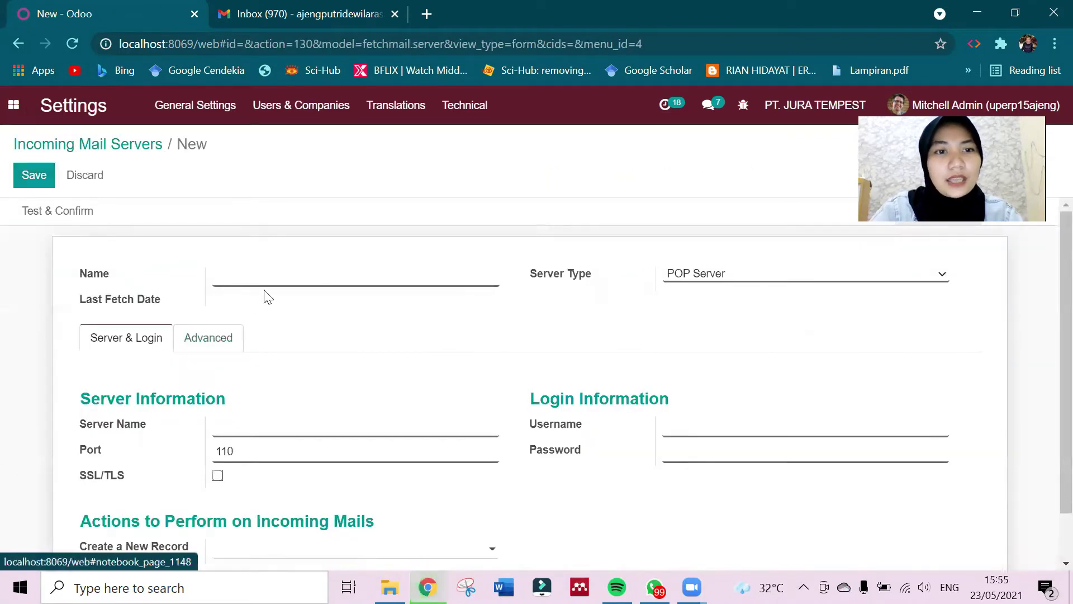
Name the server gmail, keep the POP Server type, and enter pop.gmail.com as the host.
{"action": "type", "text": "gmail"}
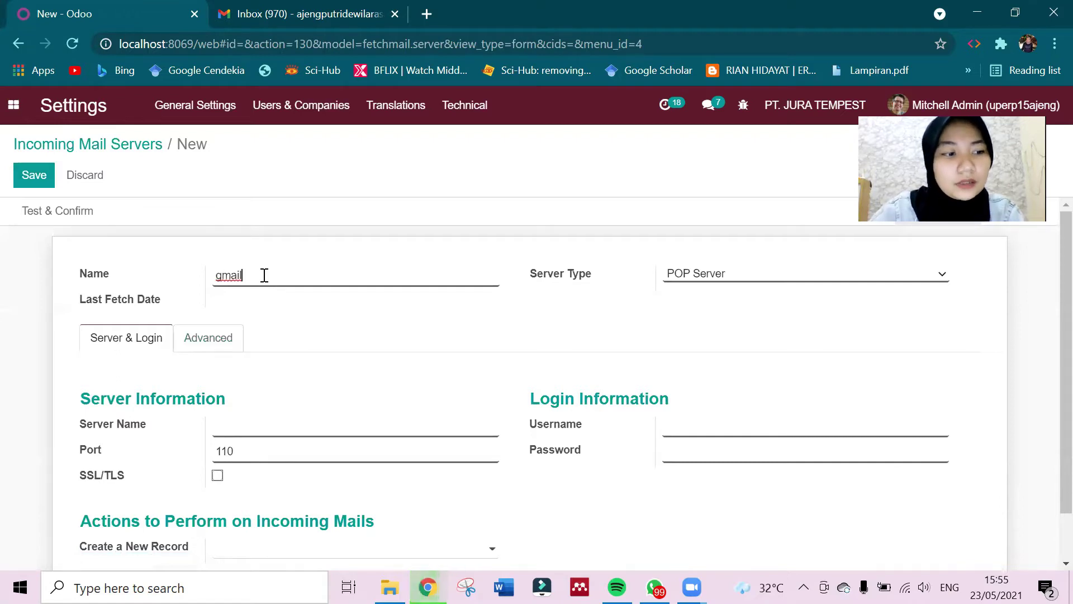
{"action": "left_click", "coordinate": [708, 272]}
{"action": "left_click", "coordinate": [708, 274]}
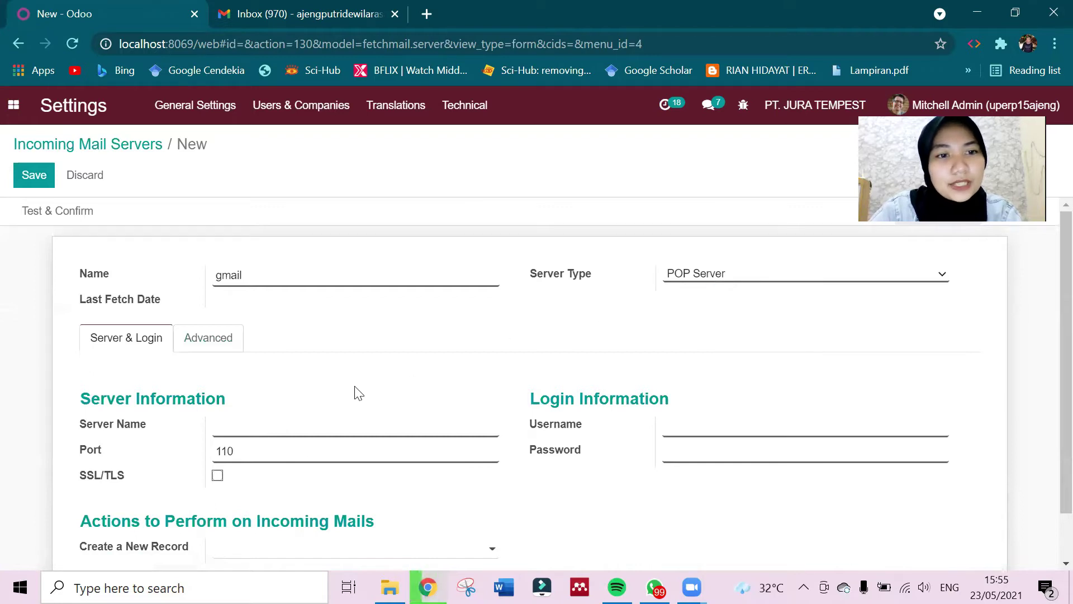
{"action": "scroll", "coordinate": [295, 447], "scroll_direction": "down", "scroll_amount": 1}
{"action": "left_click", "coordinate": [247, 382]}
{"action": "type", "text": "pop.gmail.com"}
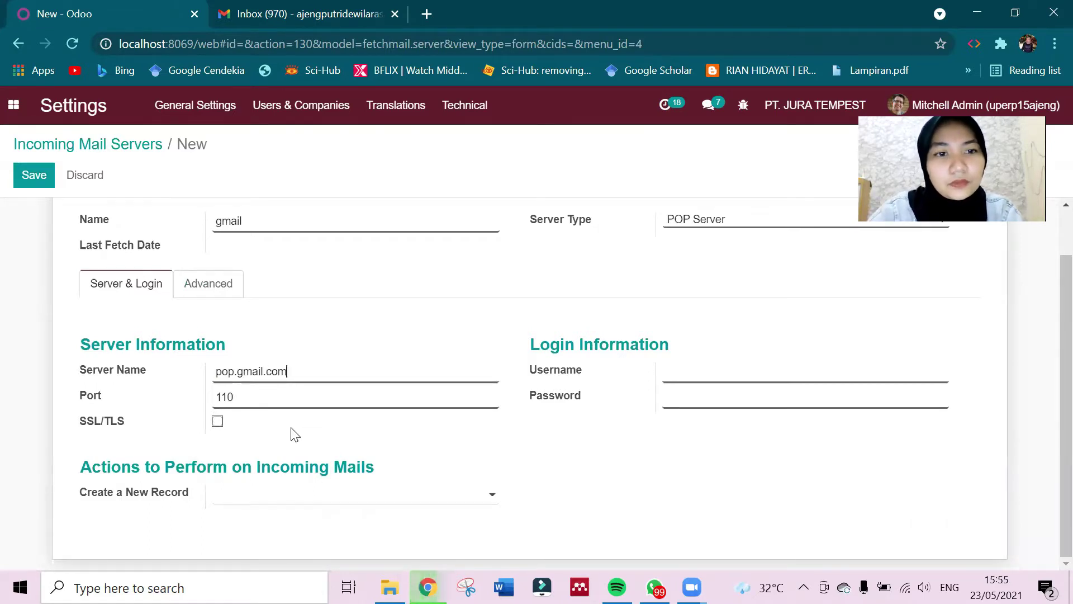
Enable SSL/TLS for port 995, enter the Gmail username and password, and save the server.
{"action": "left_click", "coordinate": [217, 421]}
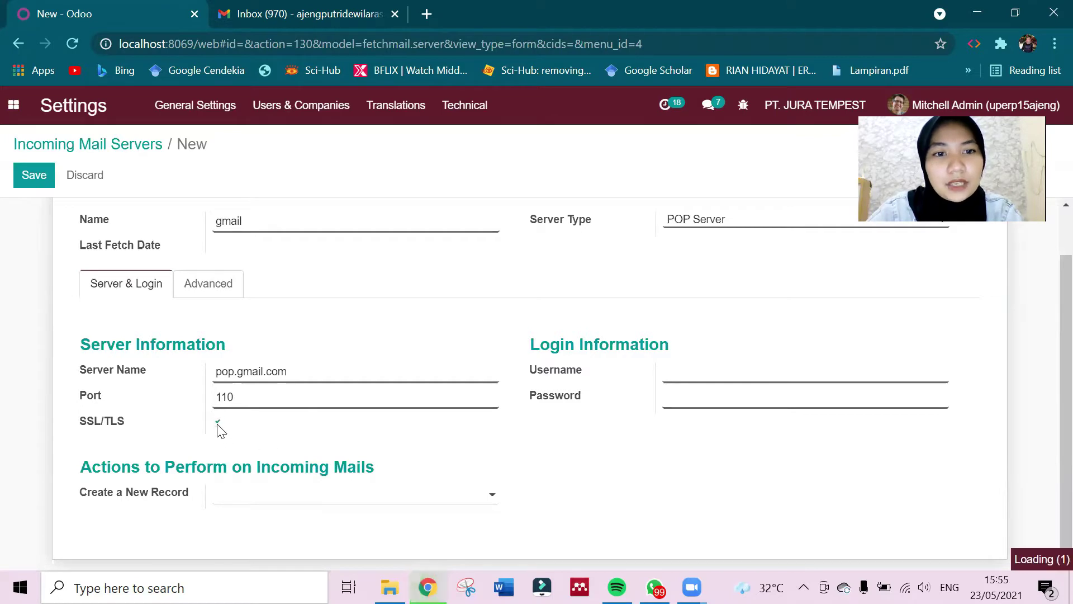
{"action": "left_click", "coordinate": [217, 421]}
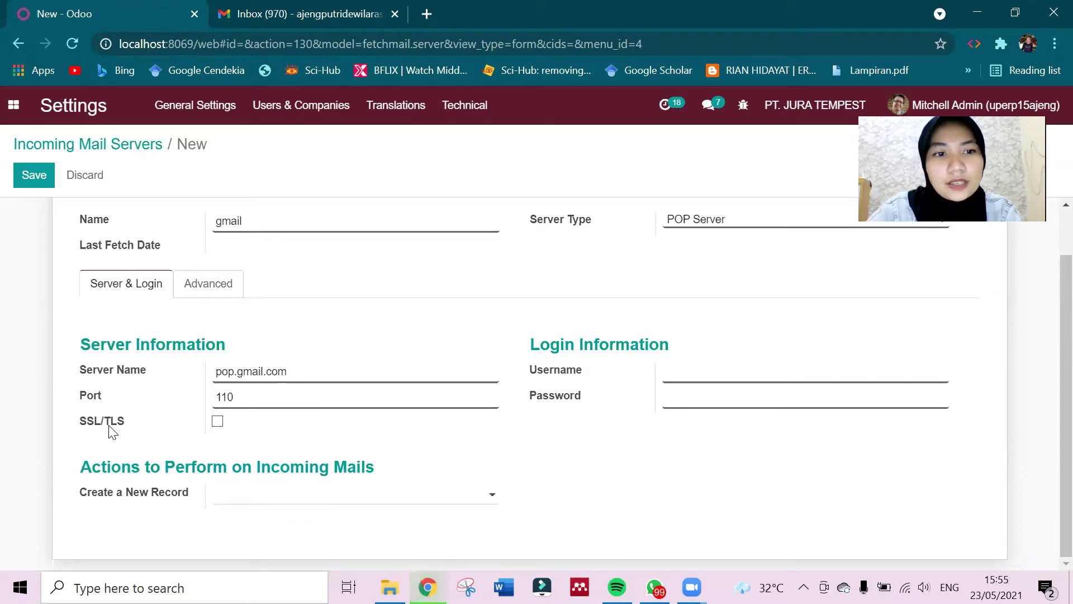
{"action": "left_click", "coordinate": [218, 423]}
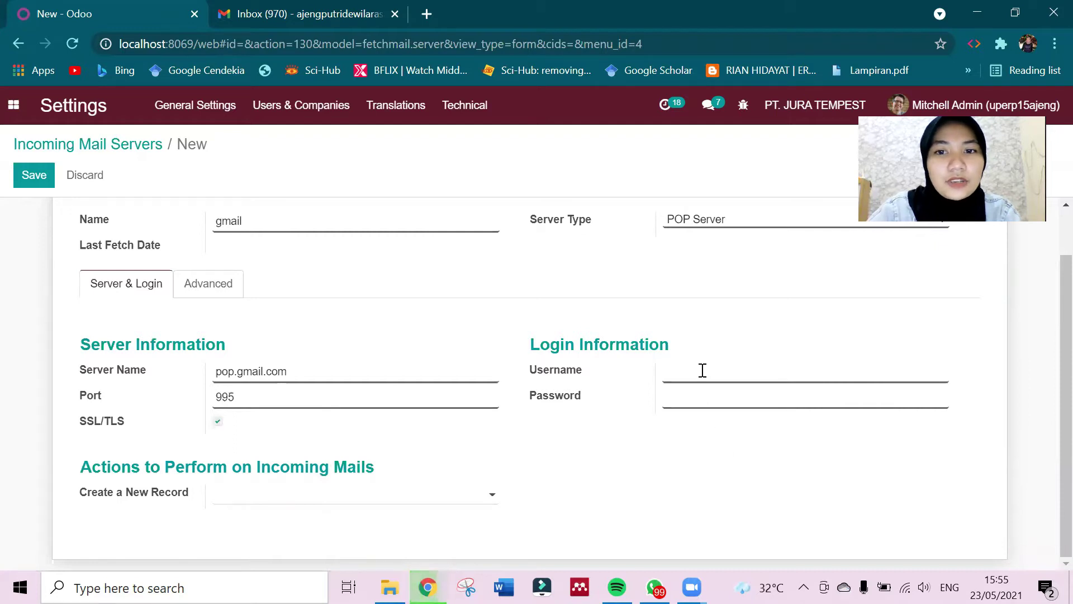
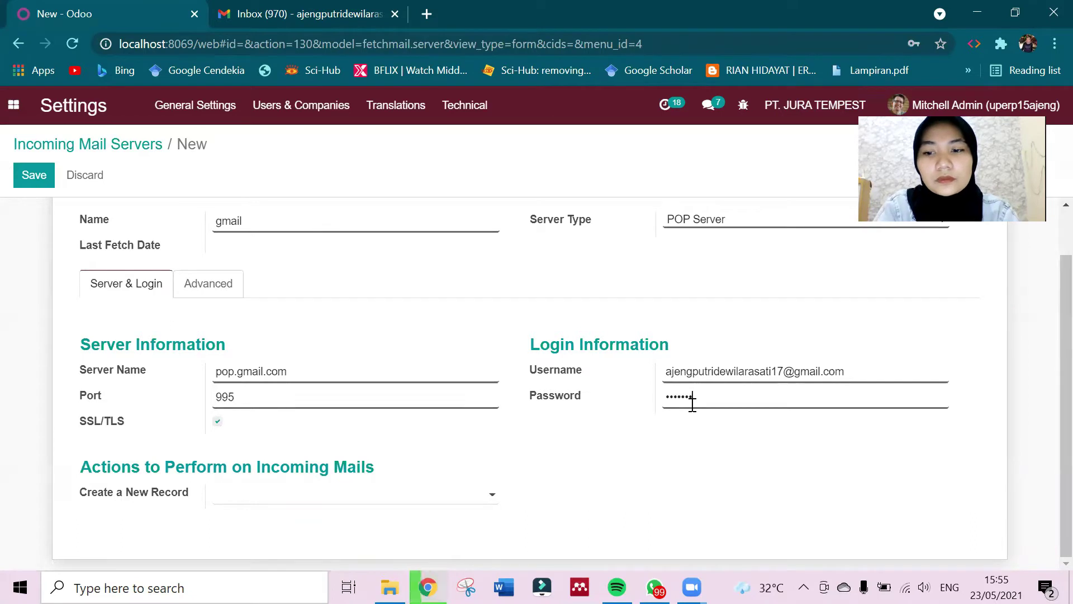
{"action": "double_click", "coordinate": [692, 401]}
{"action": "type", "text": "****"}
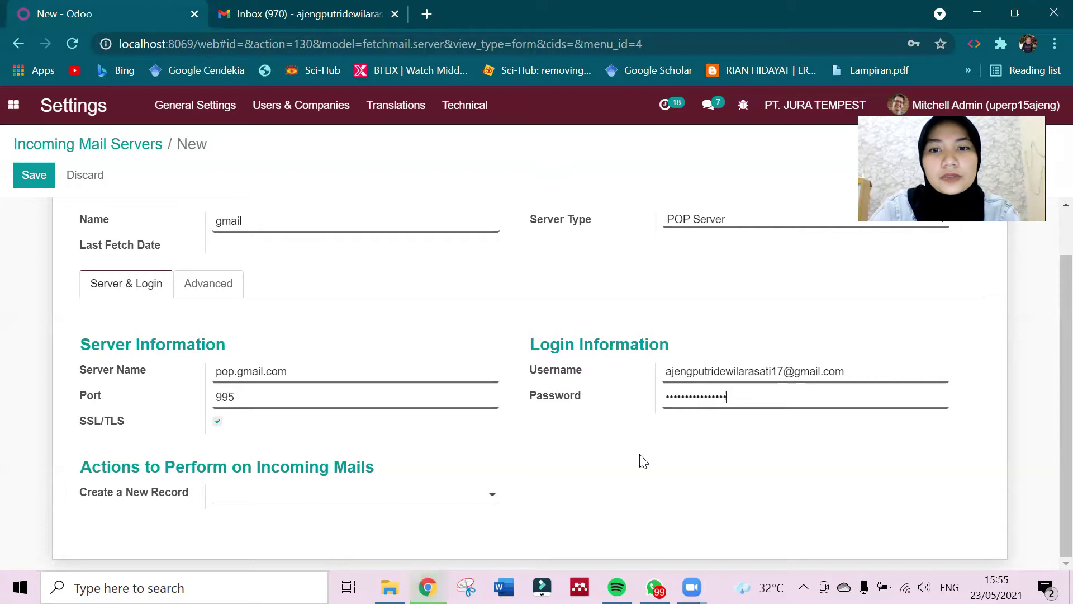
{"action": "left_click", "coordinate": [22, 176]}
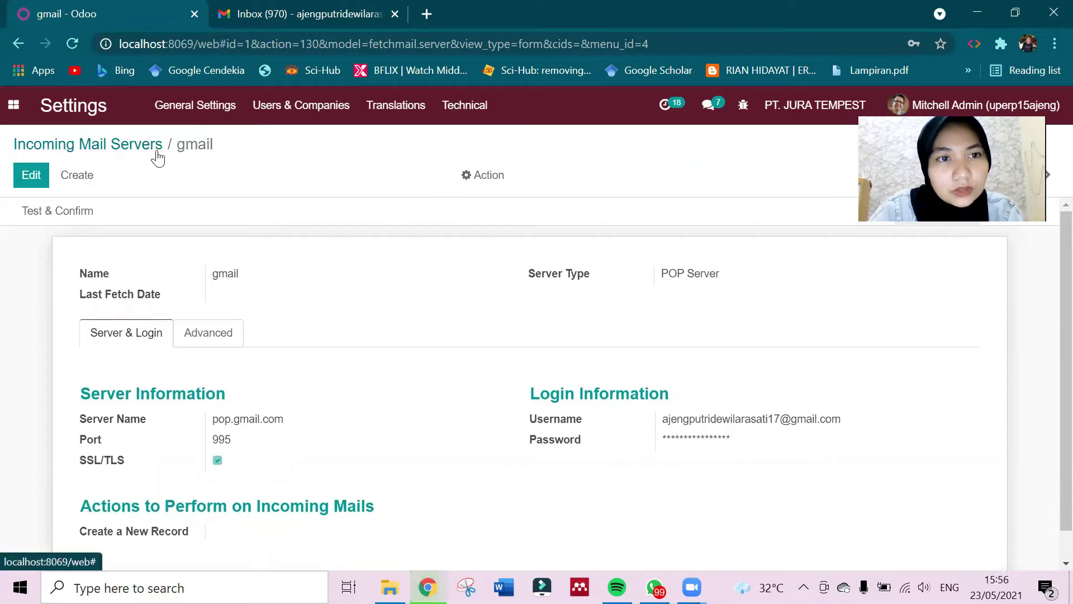
Test the gmail server connection, which fails asking for an application-specific password, then switch to Gmail.
{"action": "left_click", "coordinate": [61, 215]}
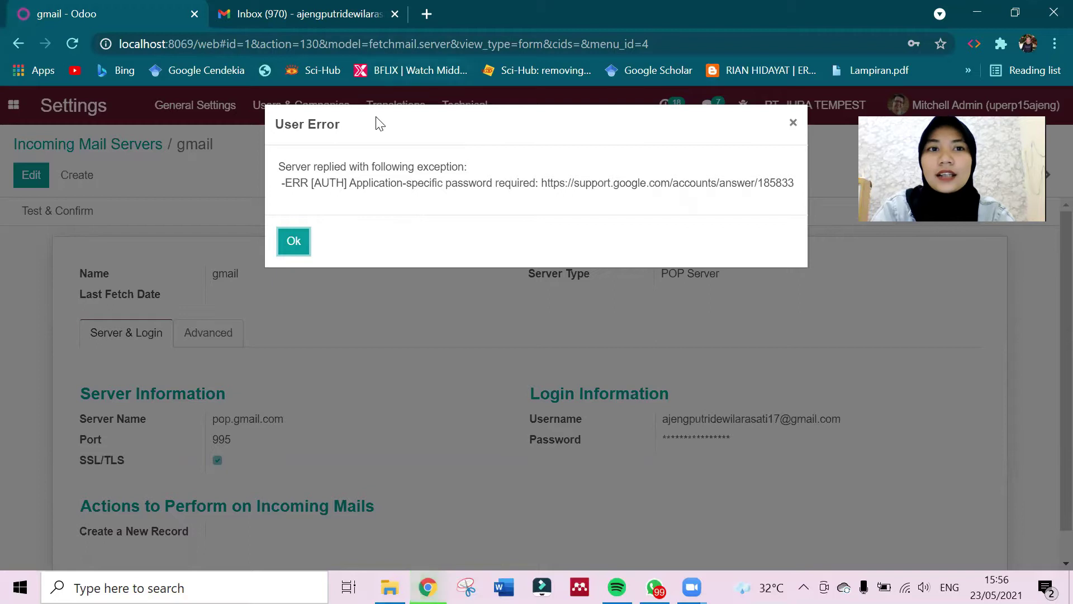
{"action": "left_click", "coordinate": [334, 13]}
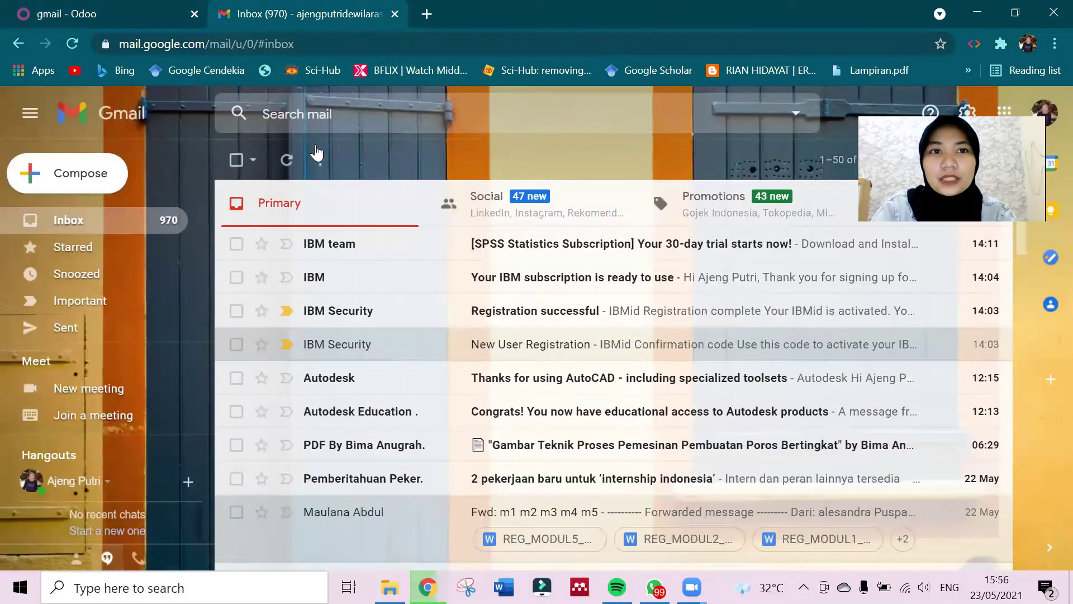
Reload Gmail and open Manage your Google Account from the profile avatar menu.
{"action": "key", "text": "ctrl+l"}
{"action": "key", "text": "Return"}
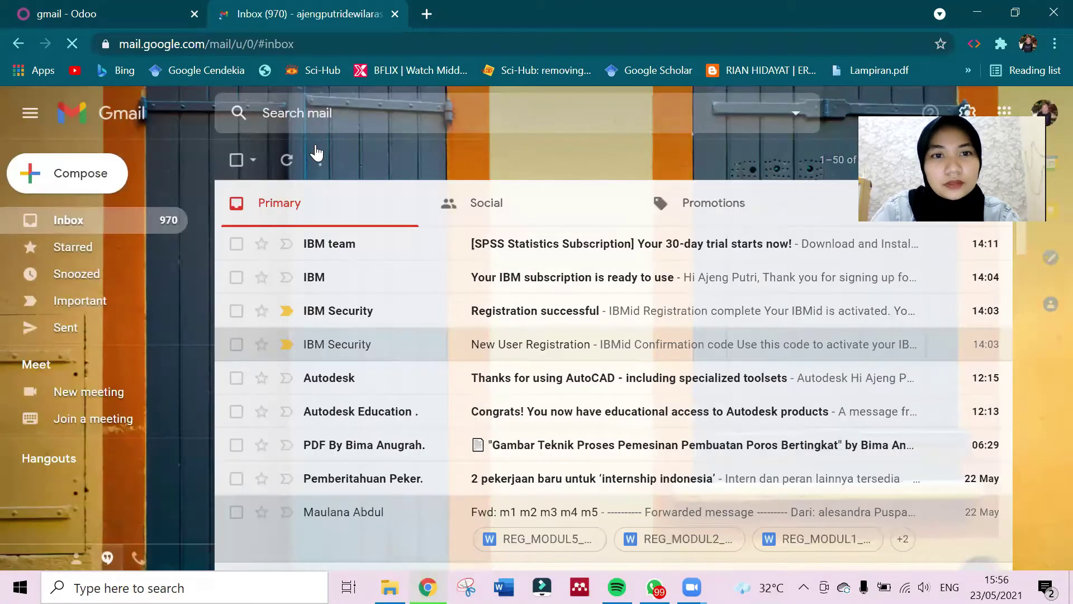
{"action": "left_click", "coordinate": [1045, 115]}
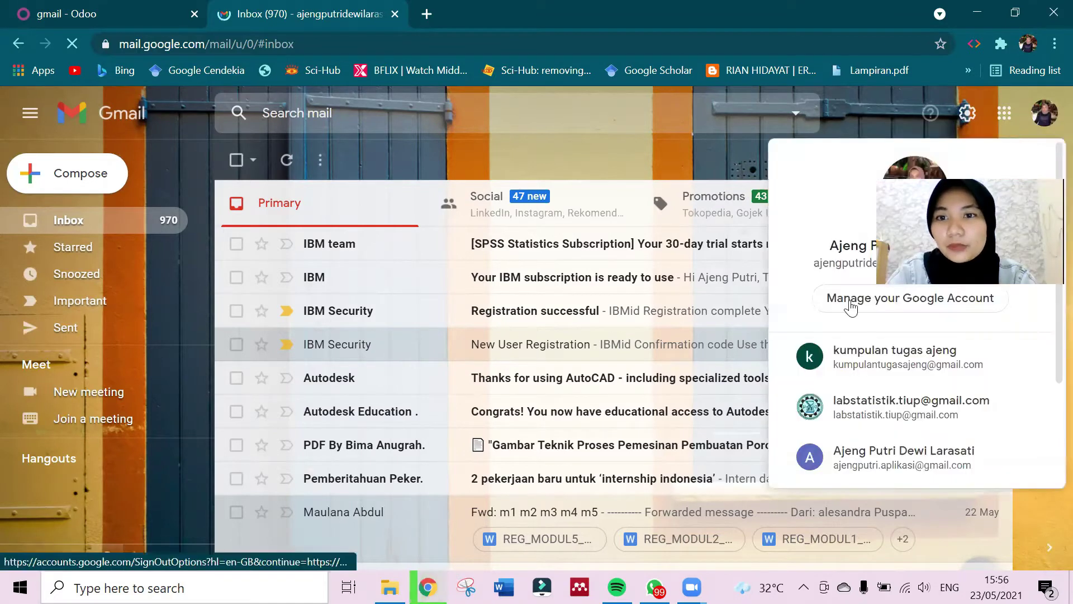
{"action": "left_click", "coordinate": [851, 302]}
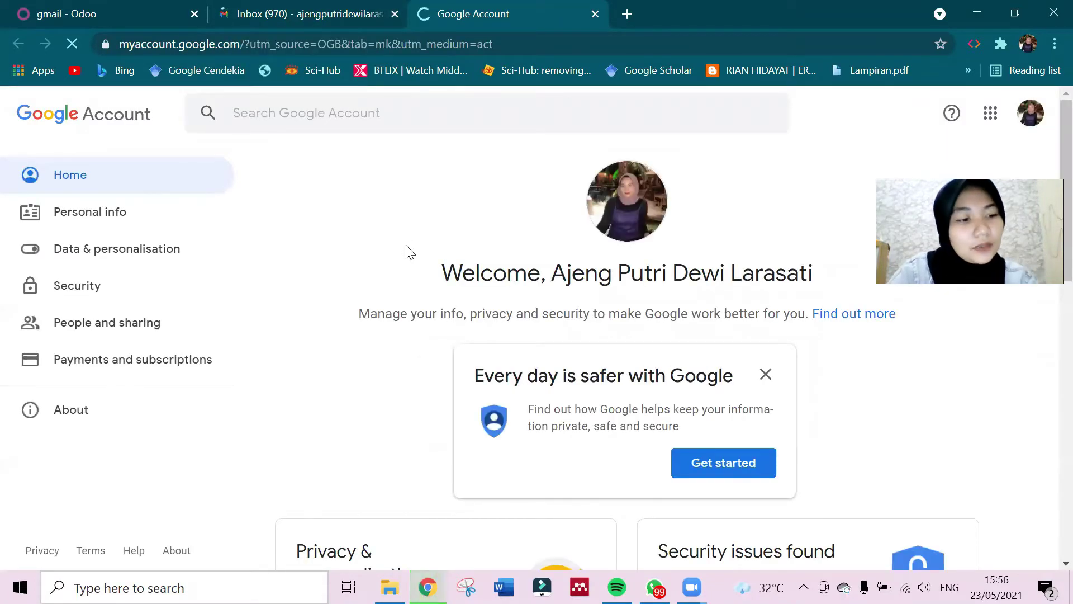
Go to the Security section and choose App passwords under Signing in to Google.
{"action": "scroll", "coordinate": [409, 252], "scroll_direction": "down", "scroll_amount": 2}
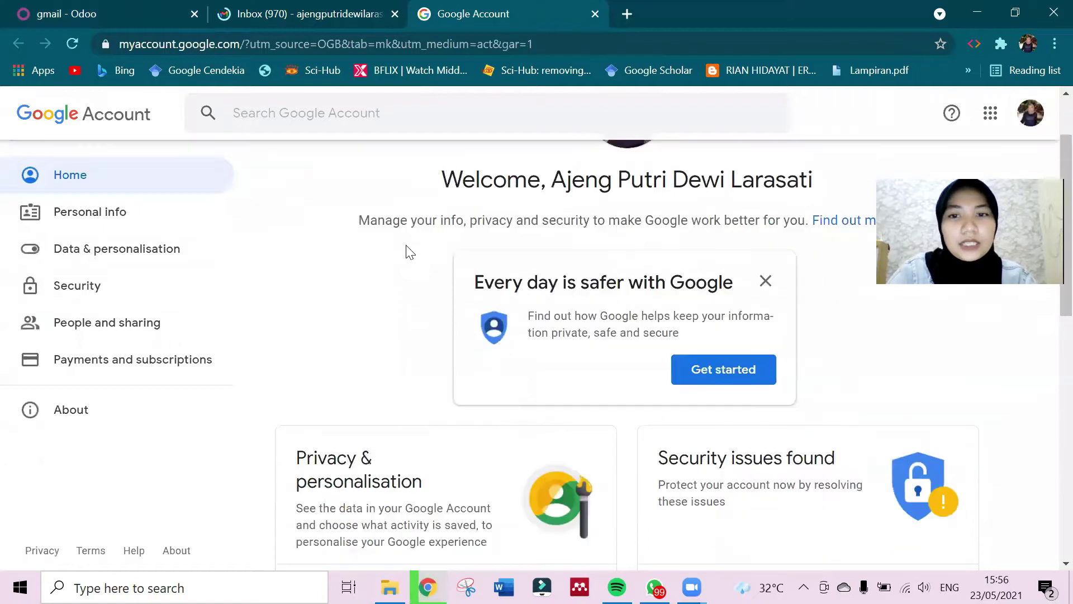
{"action": "left_click", "coordinate": [115, 284]}
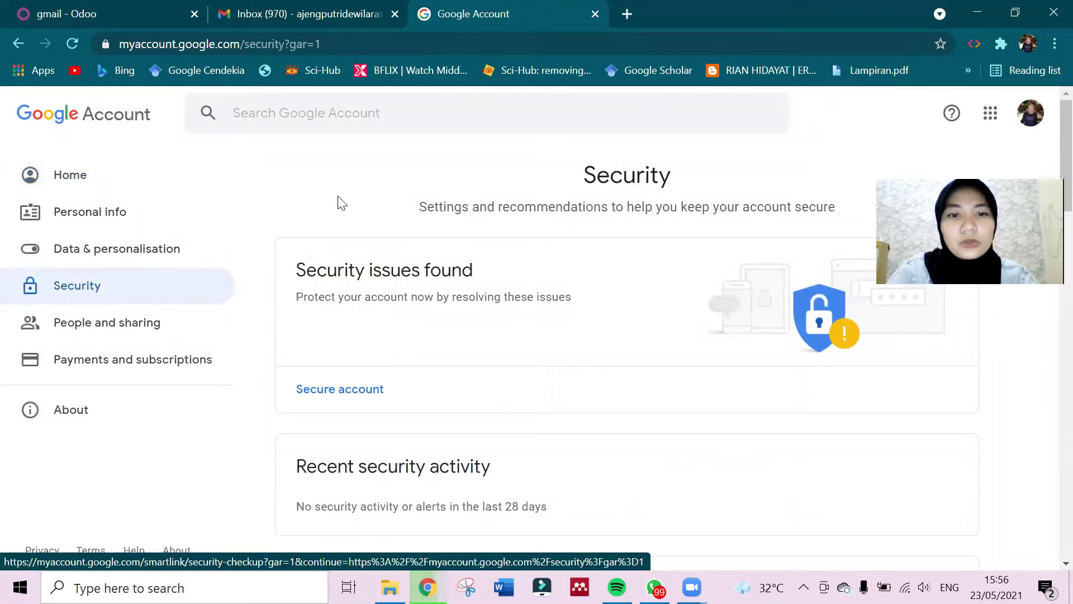
{"action": "scroll", "coordinate": [338, 201], "scroll_direction": "down", "scroll_amount": 3}
{"action": "scroll", "coordinate": [339, 201], "scroll_direction": "up", "scroll_amount": 3}
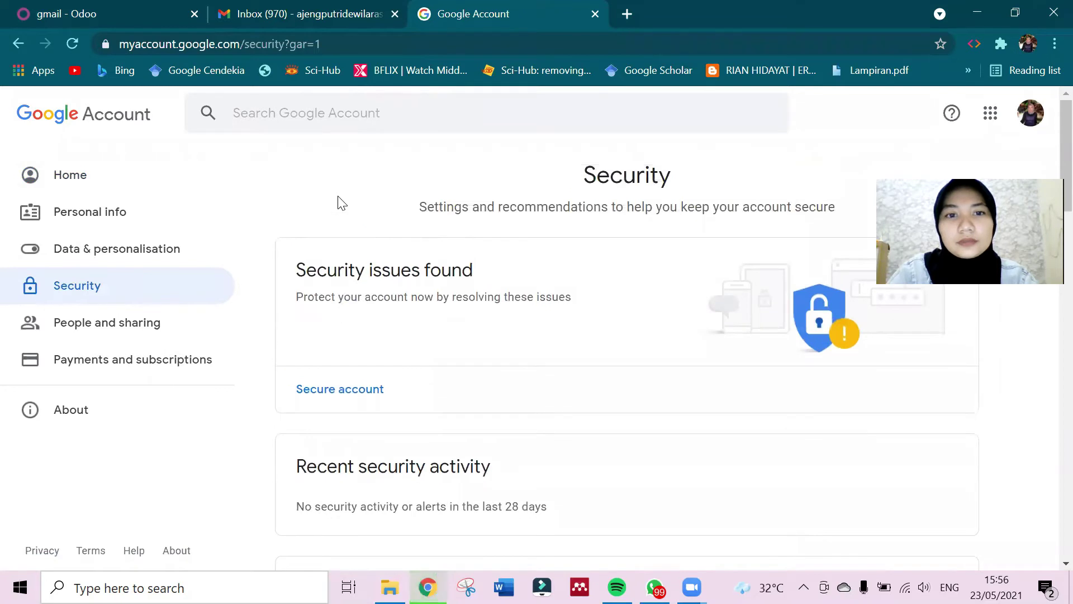
{"action": "scroll", "coordinate": [337, 201], "scroll_direction": "down", "scroll_amount": 5}
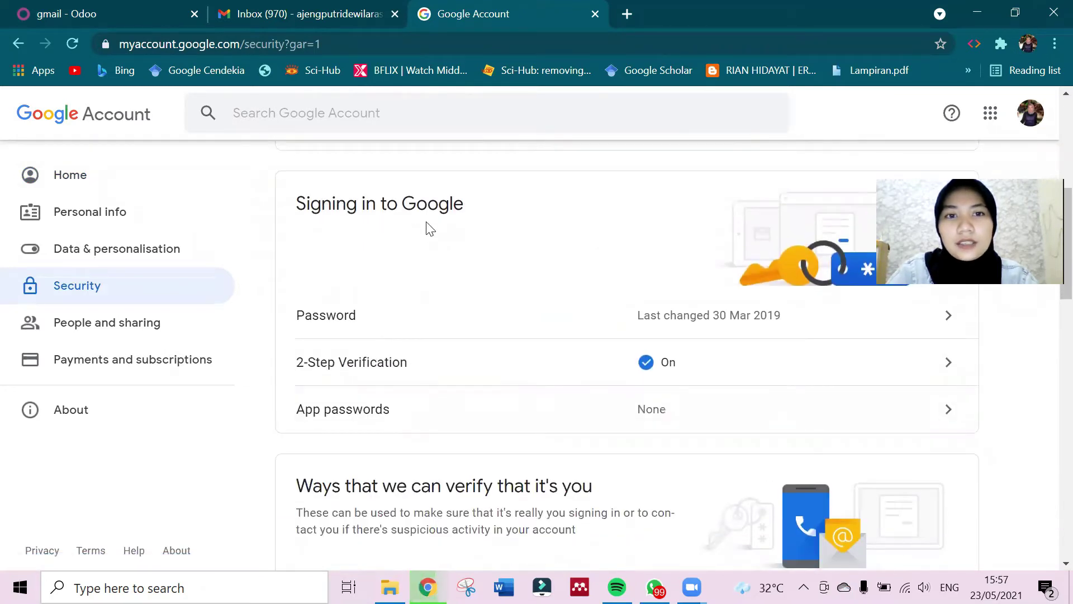
{"action": "left_click", "coordinate": [369, 415]}
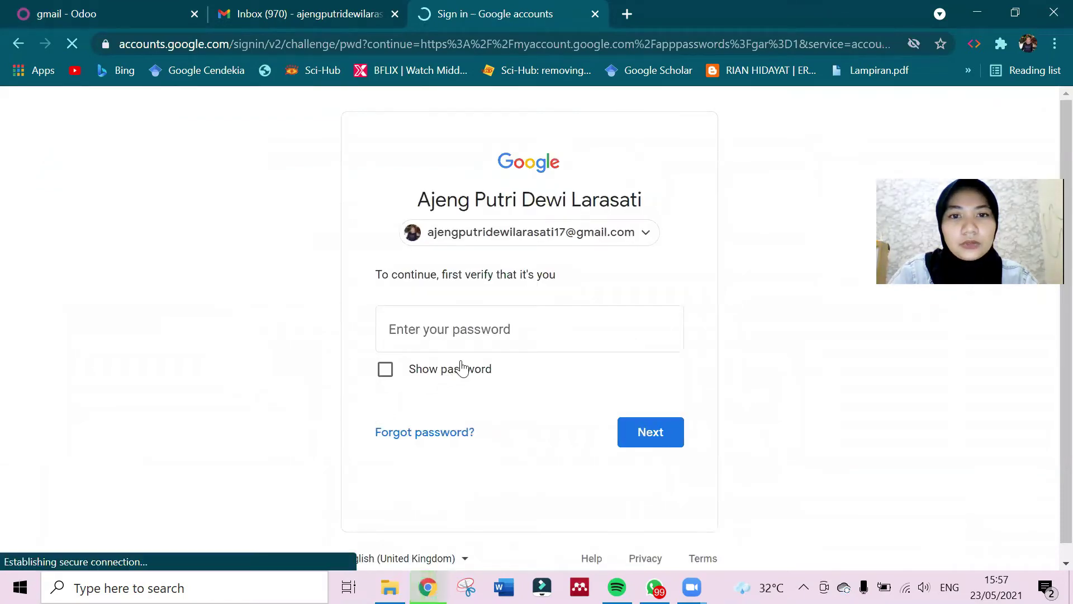
Enter the Google account password to verify identity and reach the App passwords page.
{"action": "left_click", "coordinate": [471, 337]}
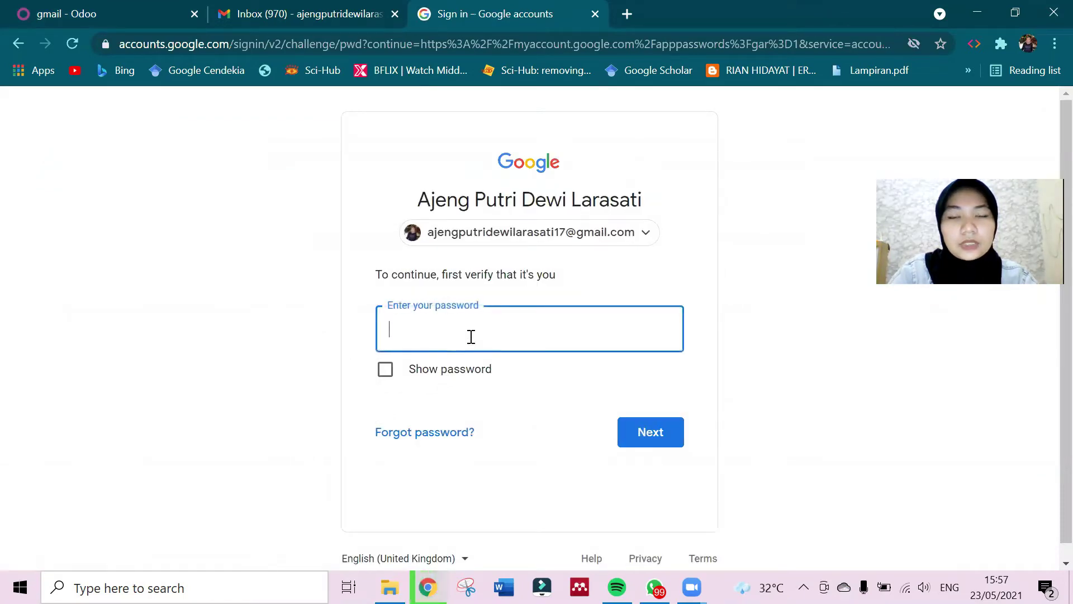
{"action": "type", "text": "***"}
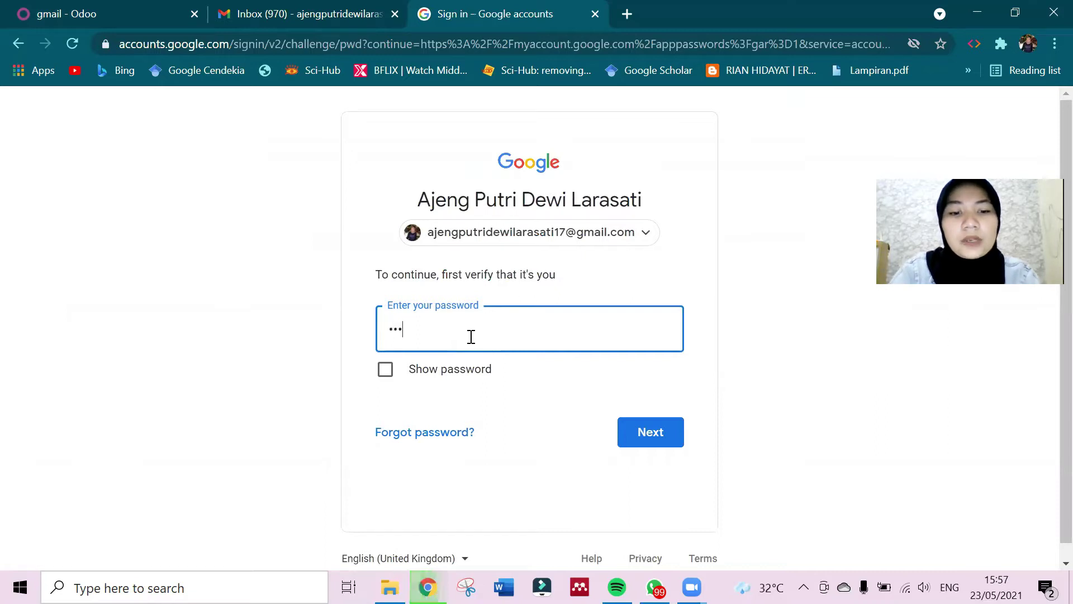
{"action": "type", "text": "*************"}
{"action": "key", "text": "Return"}
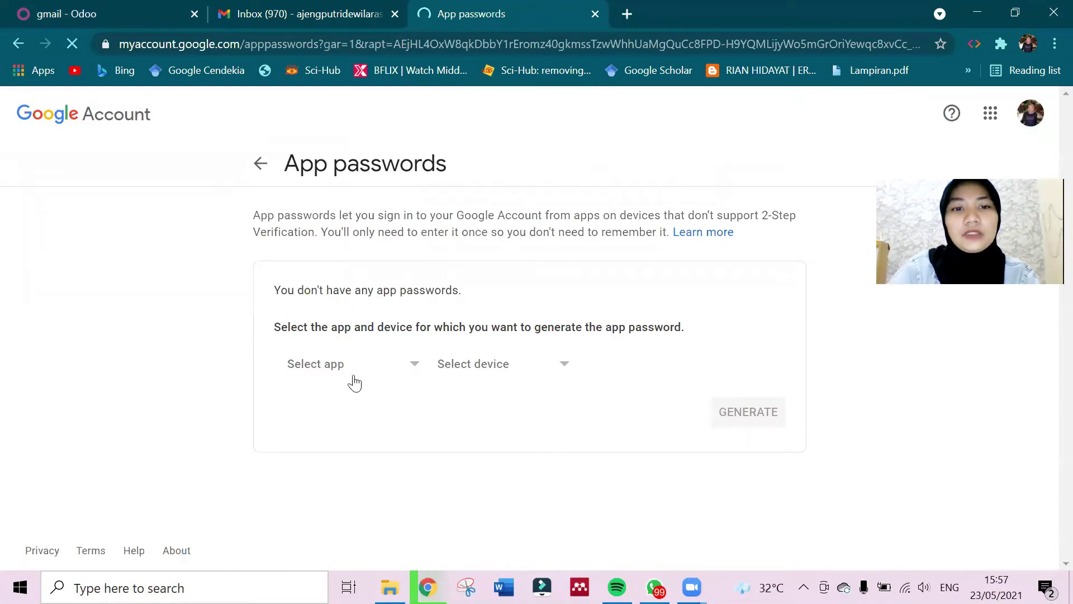
Pick a custom app name, then dismiss Odoo's connection error and copy the server name pop.gmail.com.
{"action": "left_click", "coordinate": [350, 373]}
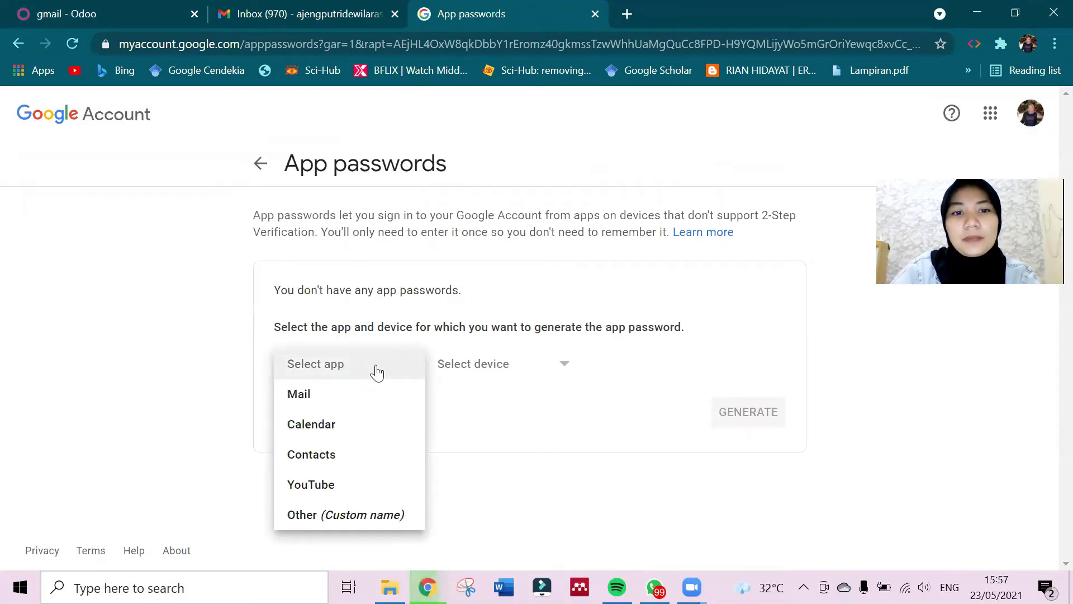
{"action": "left_click", "coordinate": [366, 522]}
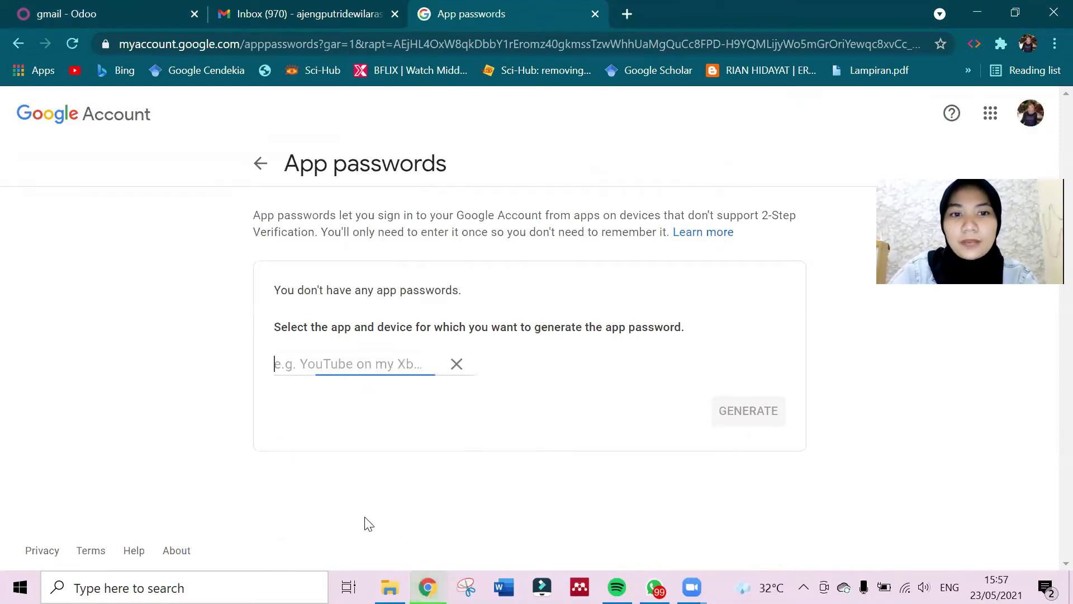
{"action": "left_click", "coordinate": [127, 9]}
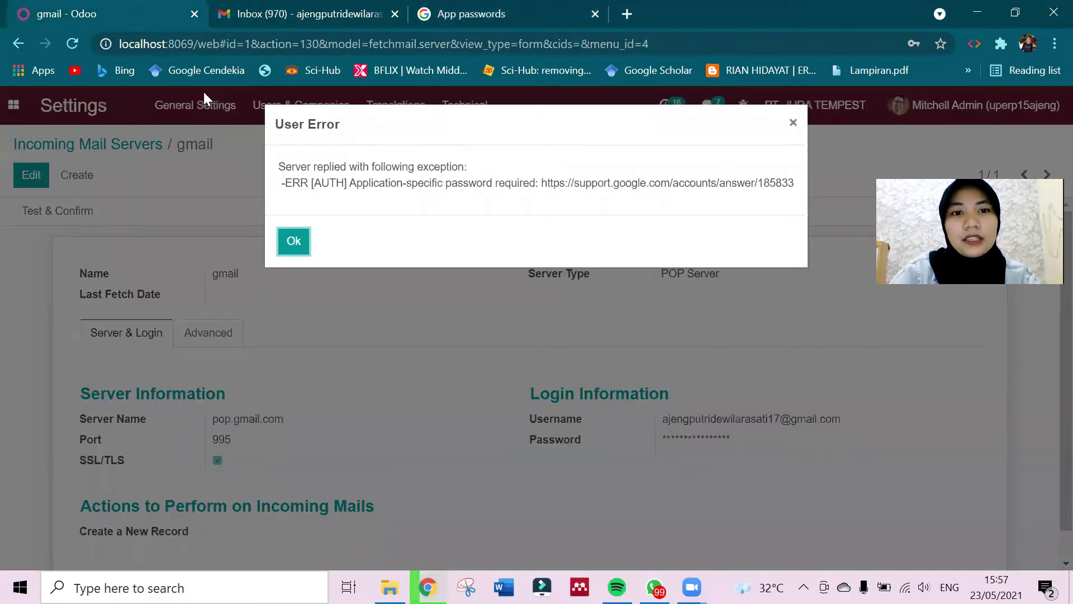
{"action": "left_click", "coordinate": [292, 240]}
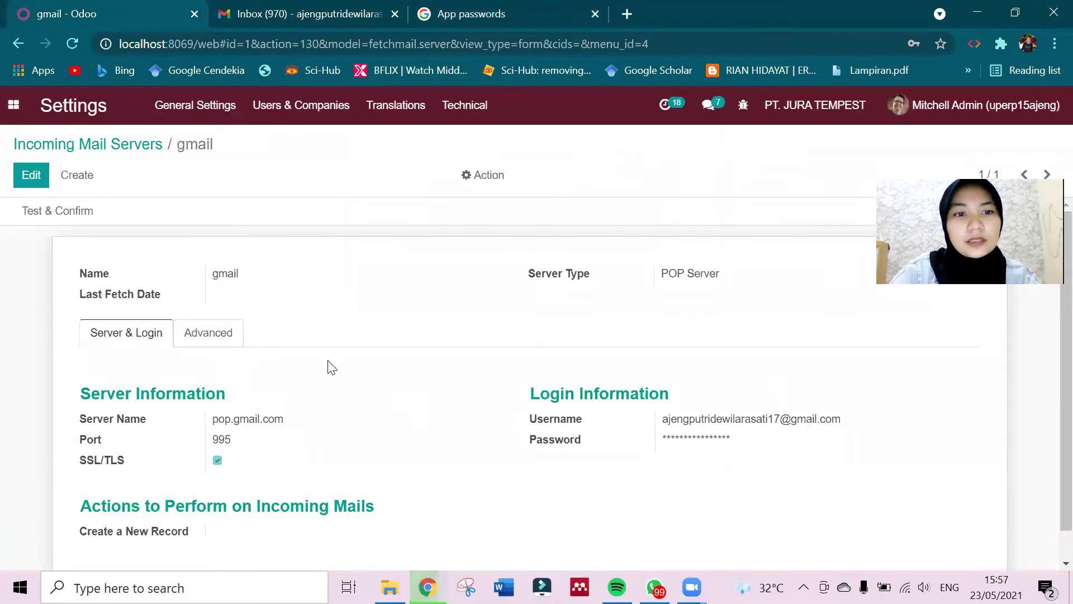
{"action": "scroll", "coordinate": [328, 366], "scroll_direction": "down", "scroll_amount": 1}
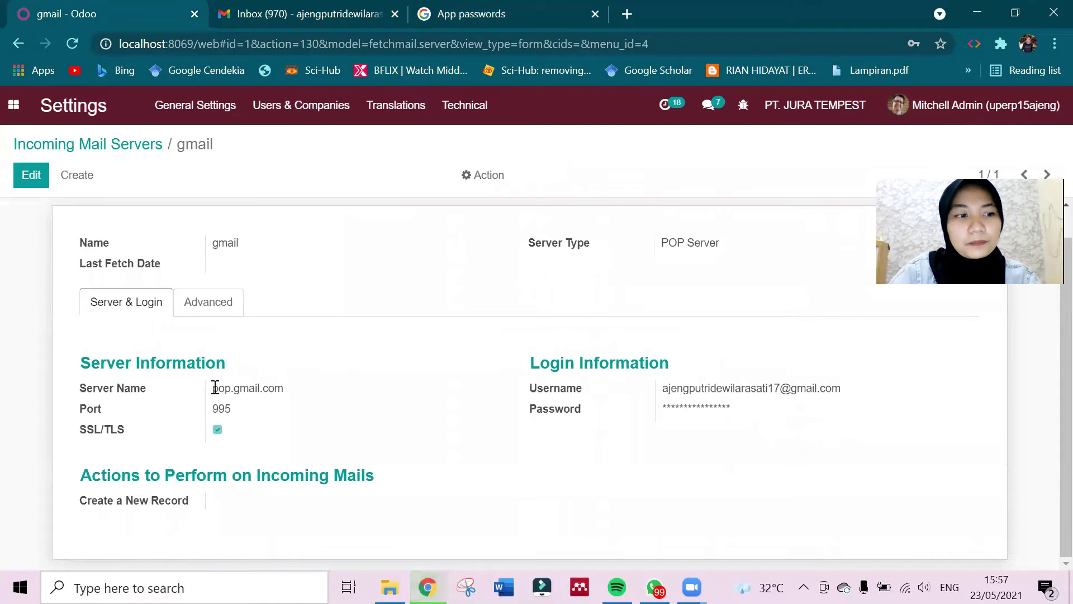
{"action": "left_click_drag", "start_coordinate": [214, 388], "coordinate": [290, 390]}
{"action": "key", "text": "ctrl+c"}
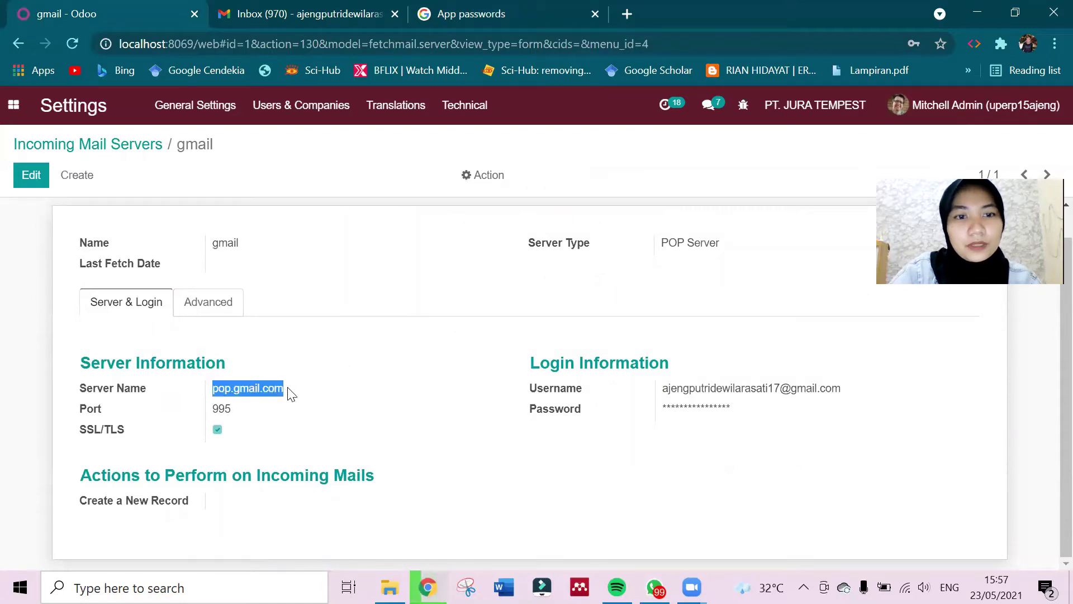
Generate an app password named pop.gmail.com and copy the 16-character password for Odoo.
{"action": "left_click", "coordinate": [369, 8]}
{"action": "left_click", "coordinate": [468, 22]}
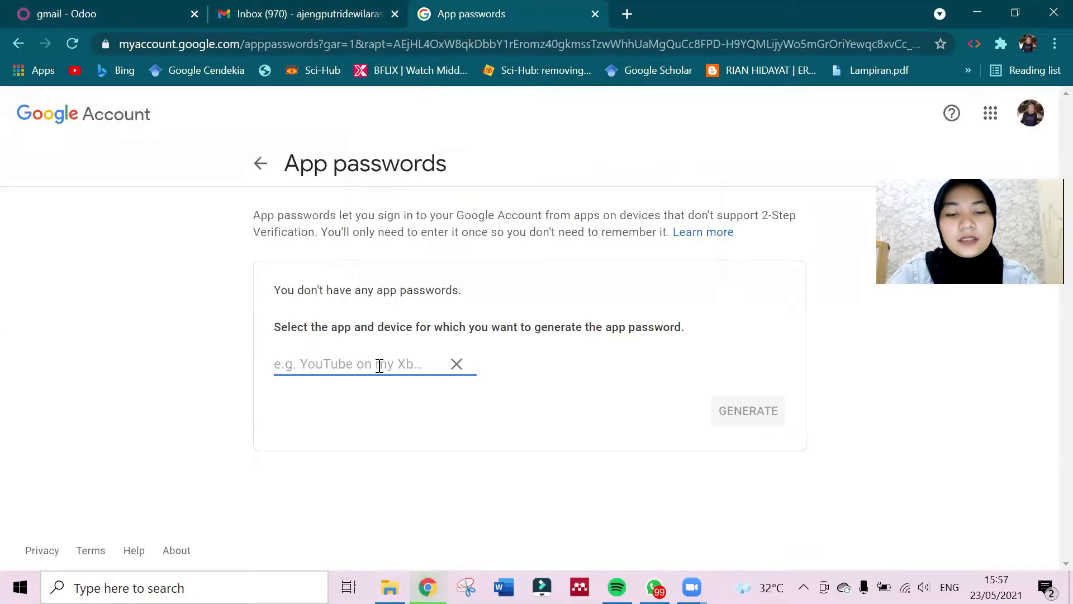
{"action": "key", "text": "ctrl+v"}
{"action": "left_click", "coordinate": [766, 413]}
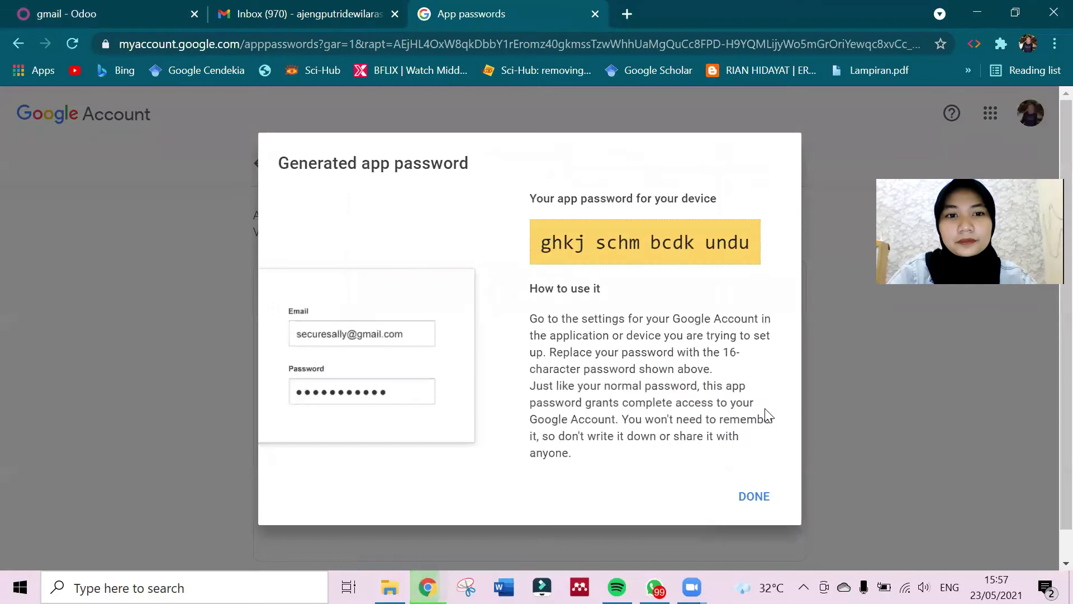
{"action": "left_click_drag", "start_coordinate": [543, 245], "coordinate": [746, 247]}
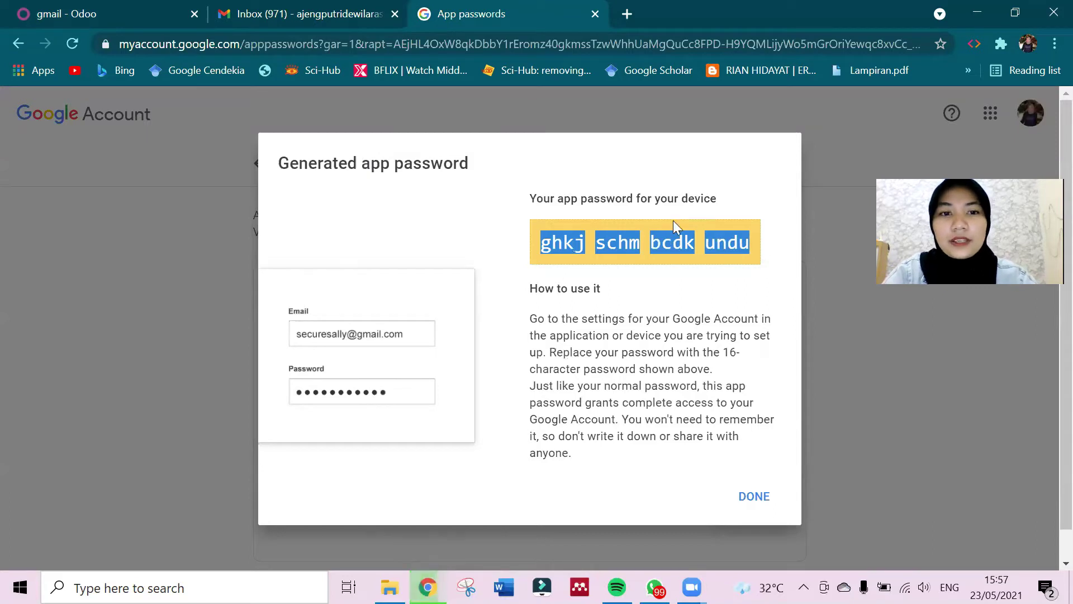
{"action": "left_click", "coordinate": [106, 7]}
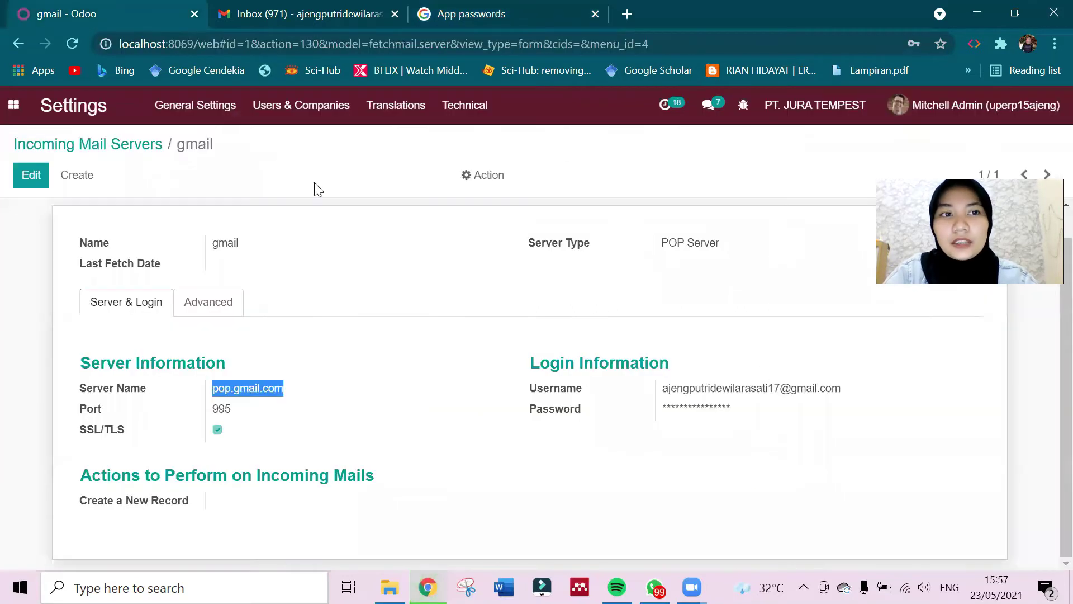
Replace the gmail server's password with the new app password, run Test & Confirm, and save.
{"action": "left_click", "coordinate": [28, 174]}
{"action": "left_click", "coordinate": [726, 427]}
{"action": "key", "text": "ctrl+a"}
{"action": "key", "text": "ctrl+v"}
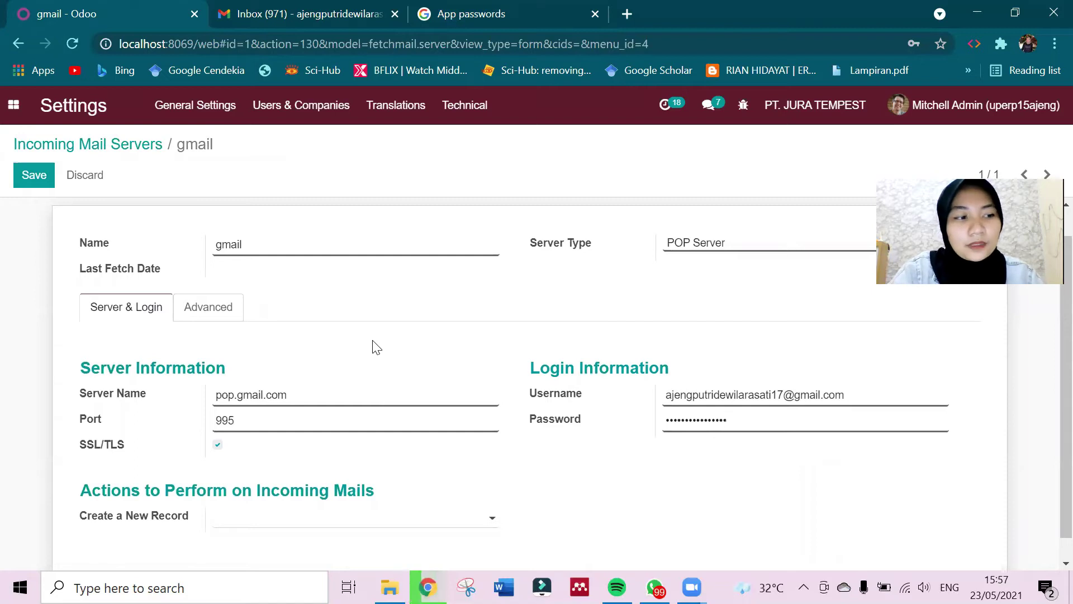
{"action": "scroll", "coordinate": [376, 346], "scroll_direction": "down", "scroll_amount": 1}
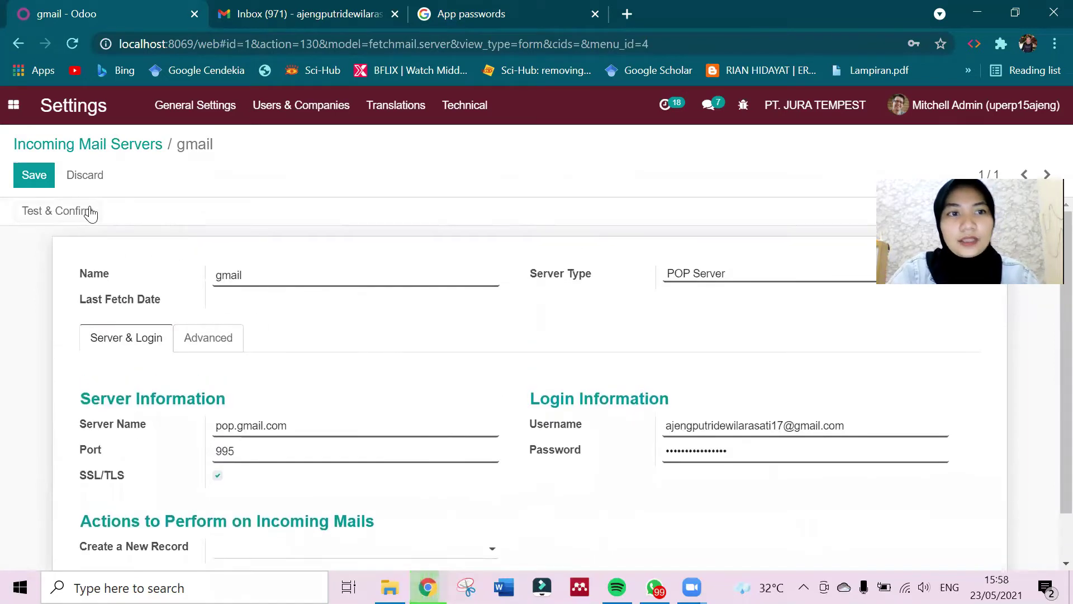
{"action": "left_click", "coordinate": [88, 208]}
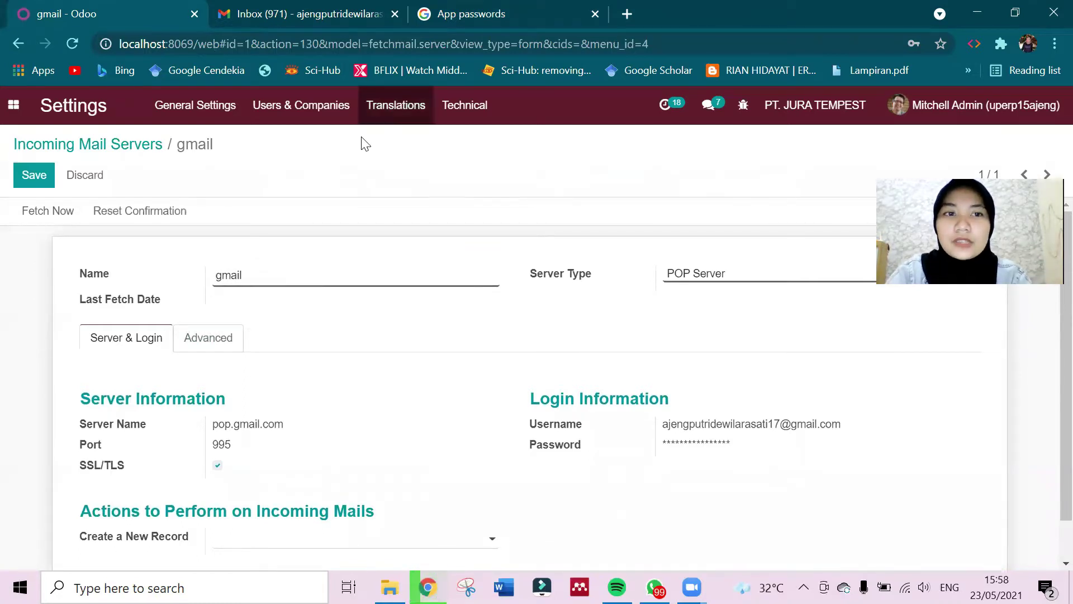
{"action": "left_click", "coordinate": [35, 177]}
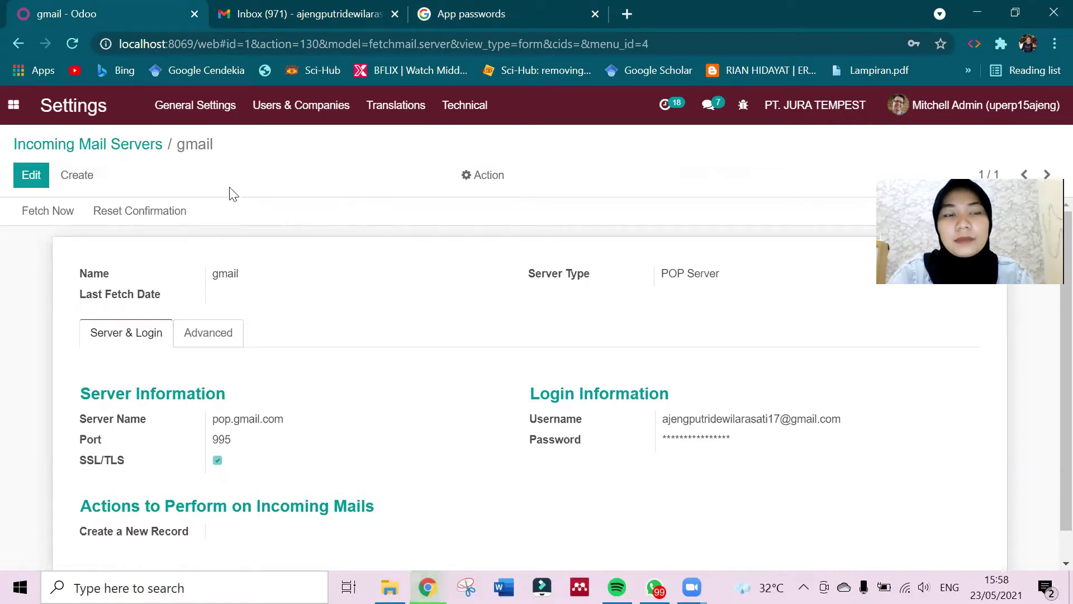
Open the Outgoing Mail Servers list from Technical settings and create a new server.
{"action": "left_click", "coordinate": [458, 119]}
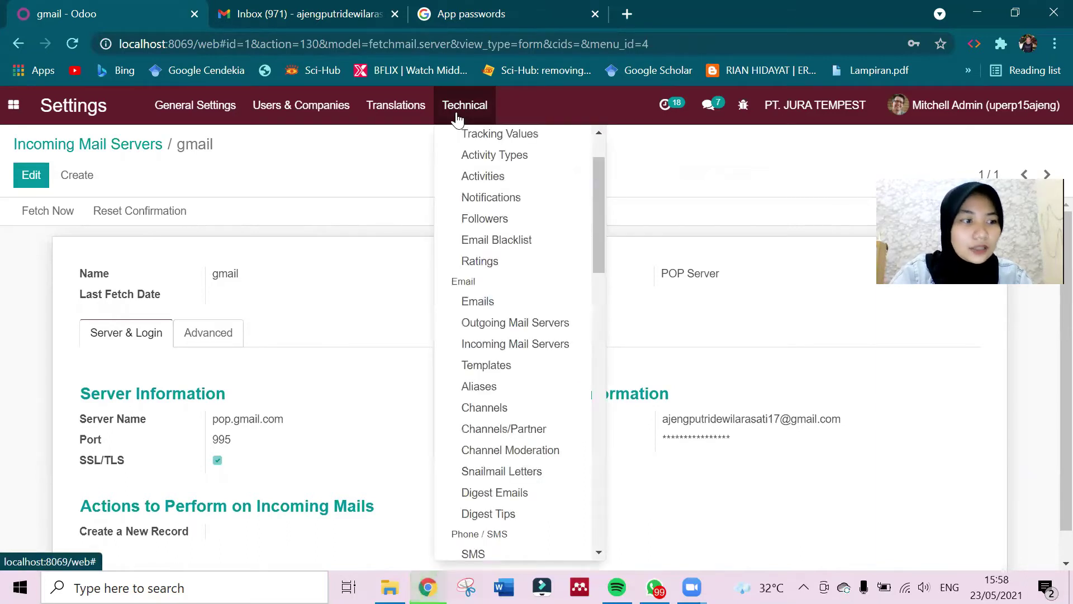
{"action": "left_click", "coordinate": [494, 324]}
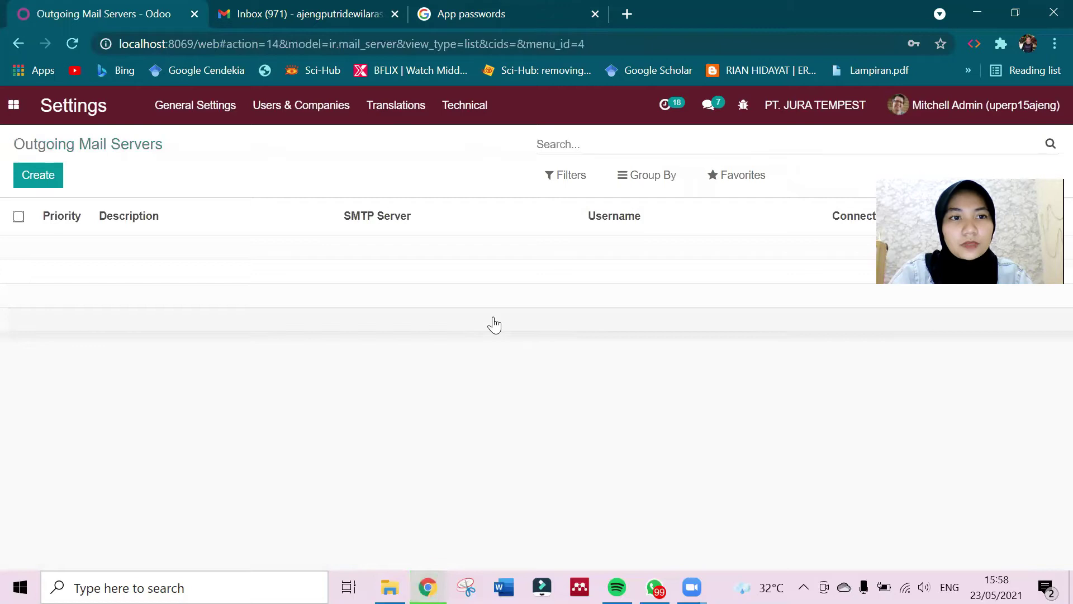
{"action": "left_click", "coordinate": [40, 180]}
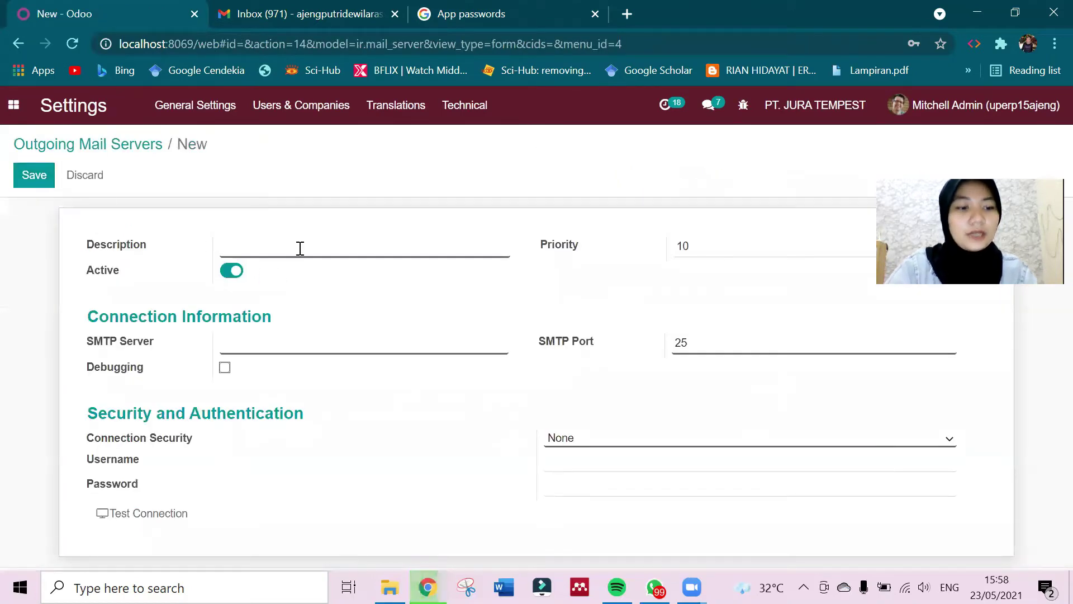
Enter Server as the description and smtp.googlemail.com as the SMTP server.
{"action": "type", "text": "Server"}
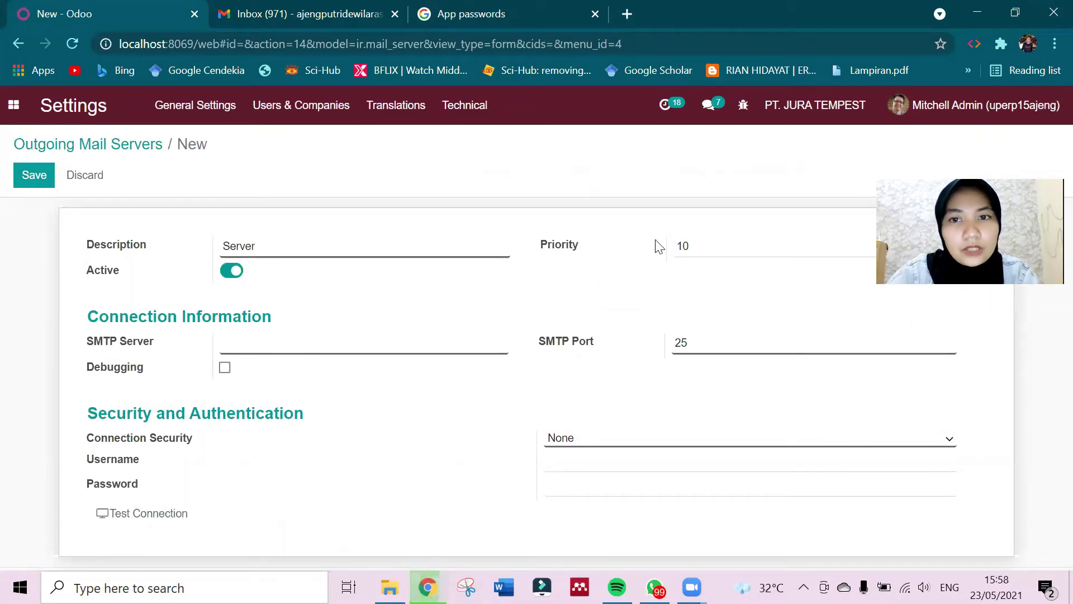
{"action": "left_click", "coordinate": [285, 342]}
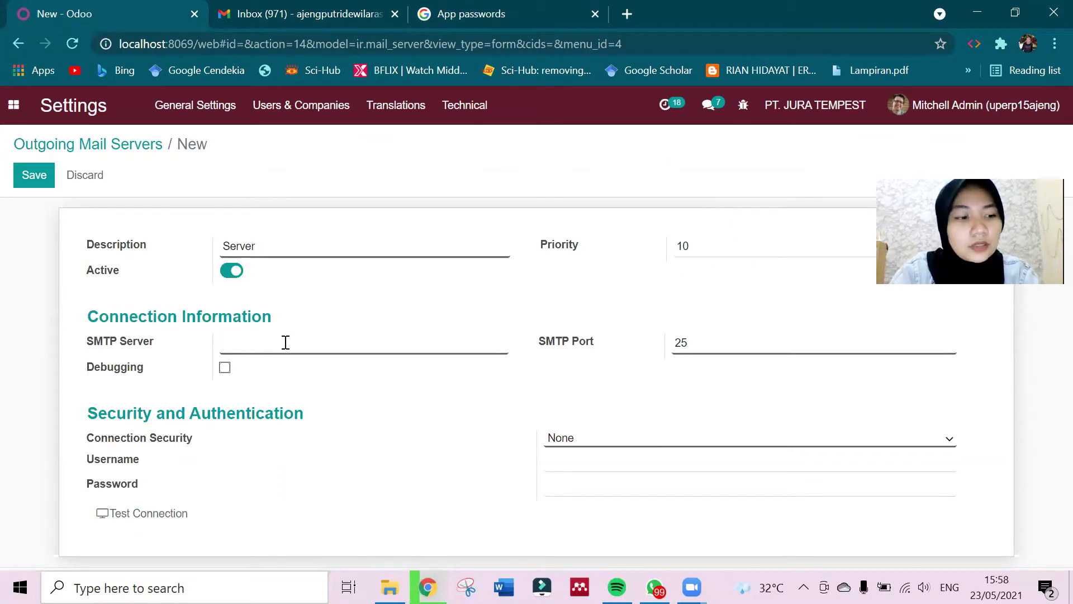
{"action": "type", "text": "SMTP"}
{"action": "key", "text": "ctrl+a"}
{"action": "type", "text": "smtp.go"}
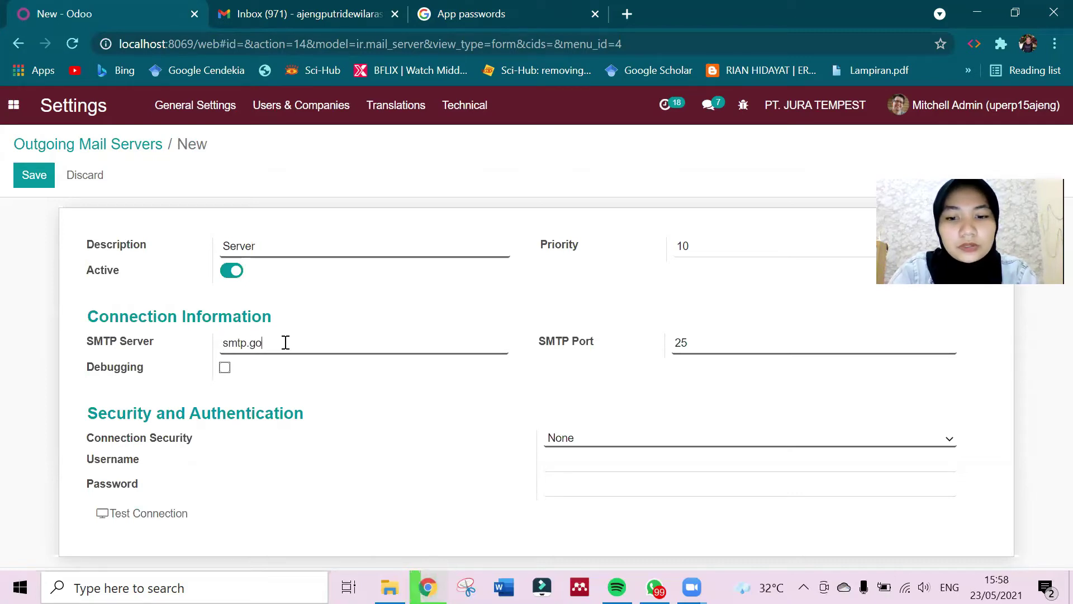
{"action": "type", "text": "oglemail.com"}
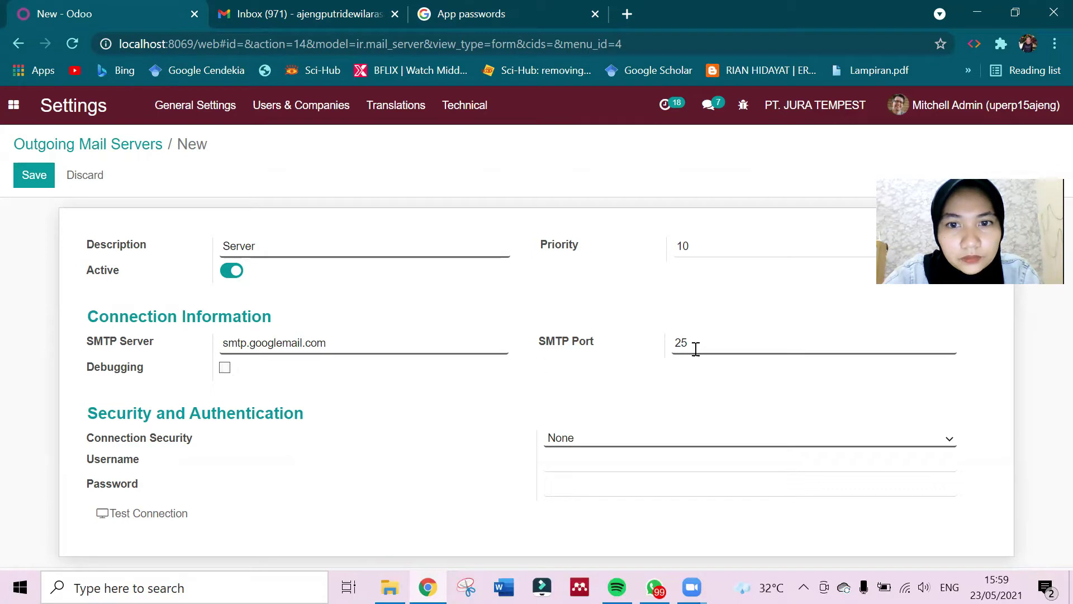
Set the SMTP port to 465 and the connection security to SSL/TLS.
{"action": "left_click", "coordinate": [675, 342]}
{"action": "type", "text": "4"}
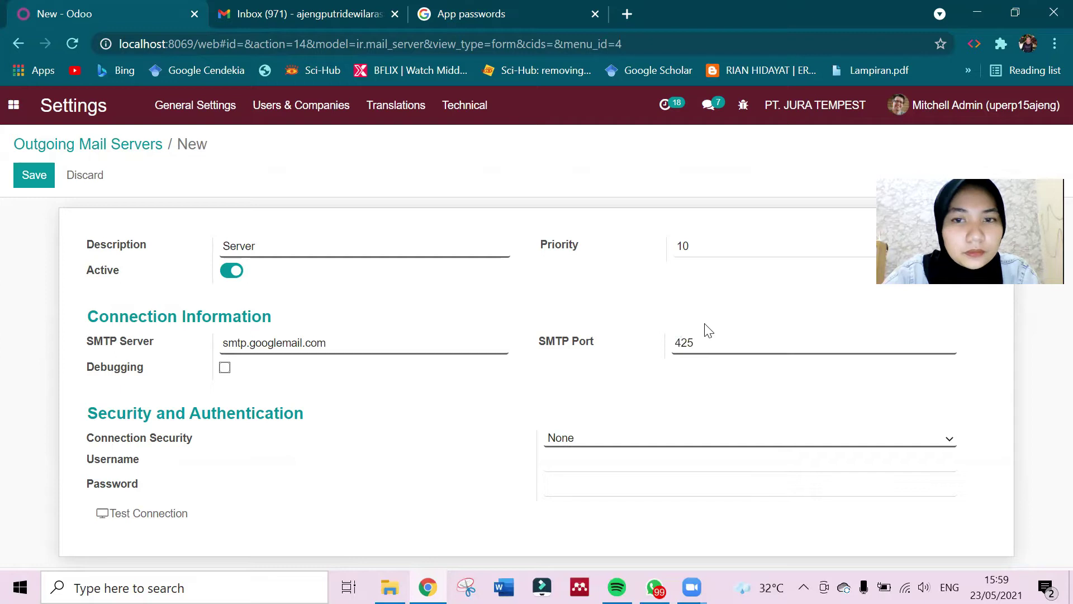
{"action": "double_click", "coordinate": [708, 342]}
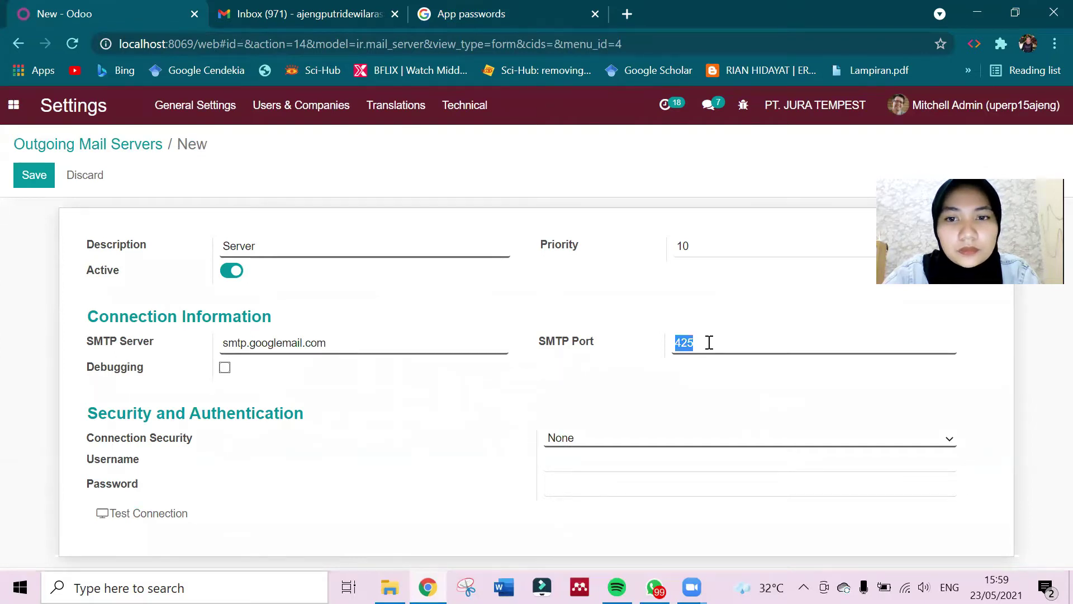
{"action": "type", "text": "465"}
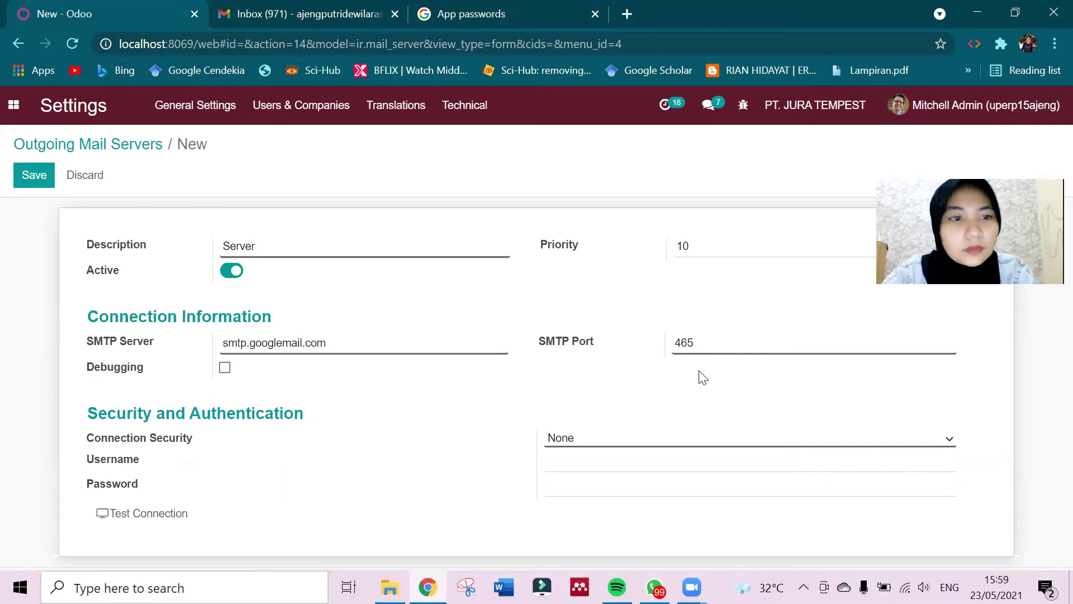
{"action": "left_click", "coordinate": [692, 444]}
{"action": "left_click", "coordinate": [692, 479]}
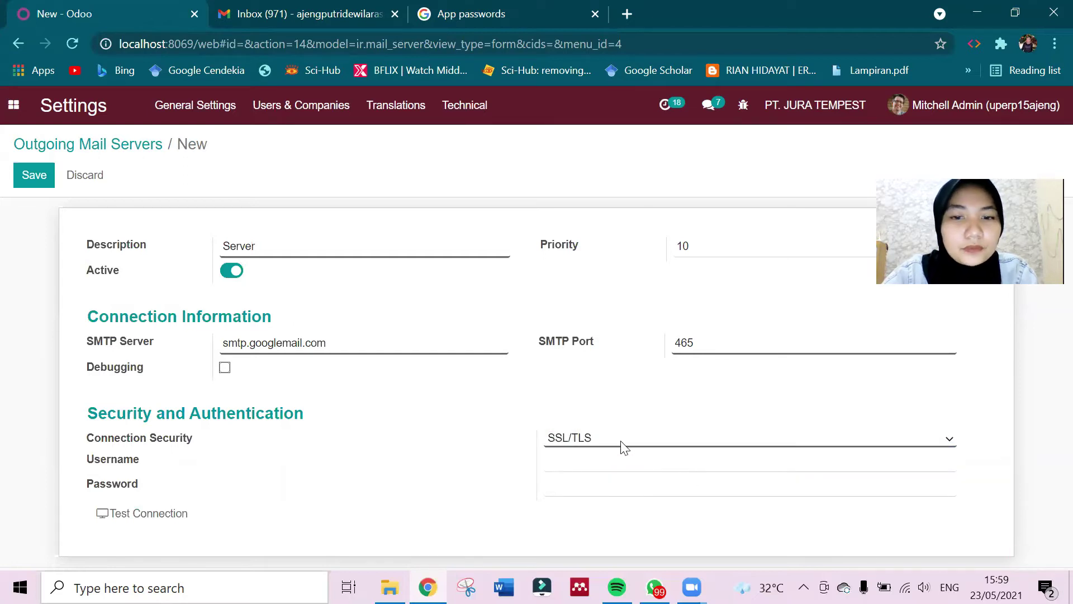
Enter the Gmail address and password, then test the outgoing server connection.
{"action": "left_click", "coordinate": [603, 467]}
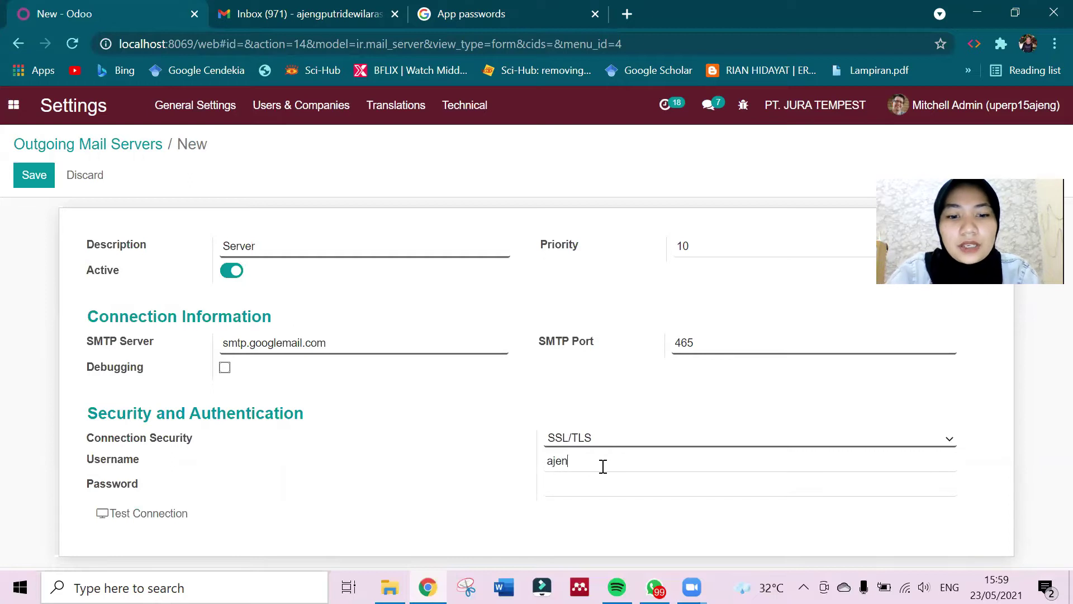
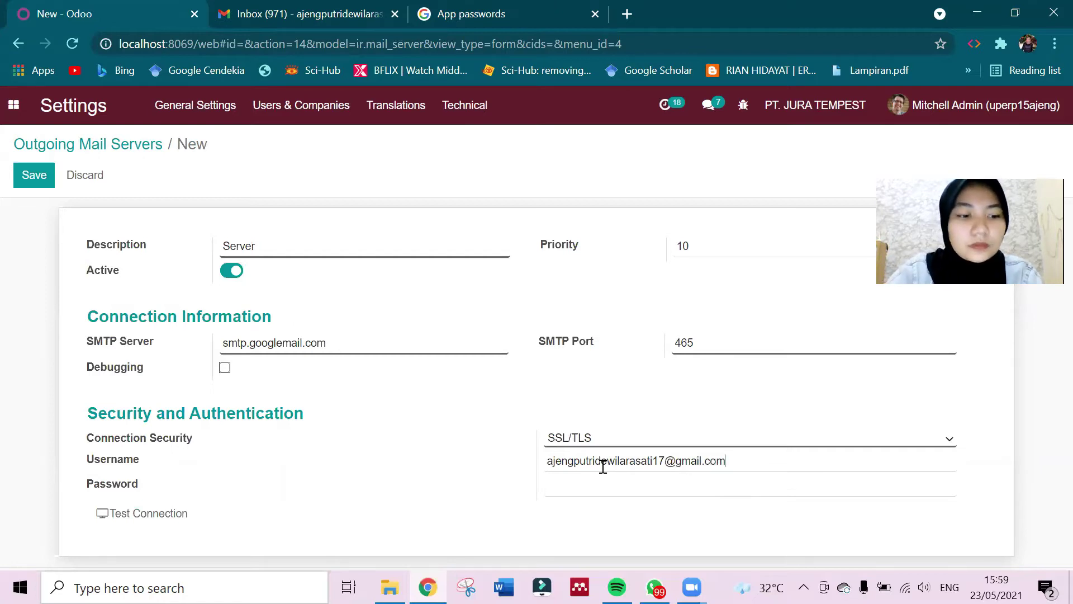
{"action": "left_click", "coordinate": [571, 484]}
{"action": "type", "text": "••••••••"}
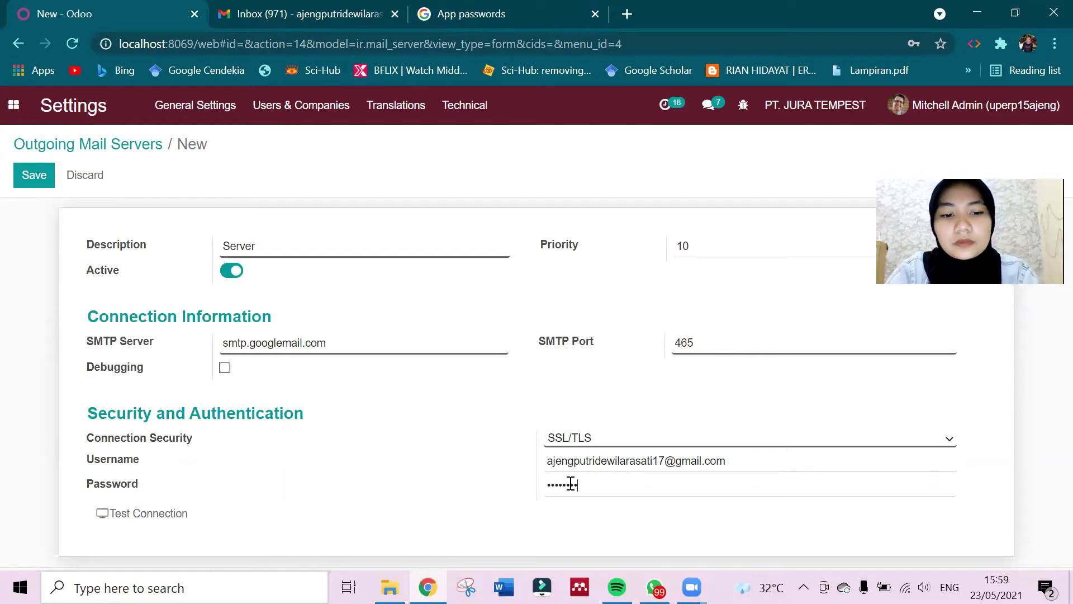
{"action": "type", "text": "••••"}
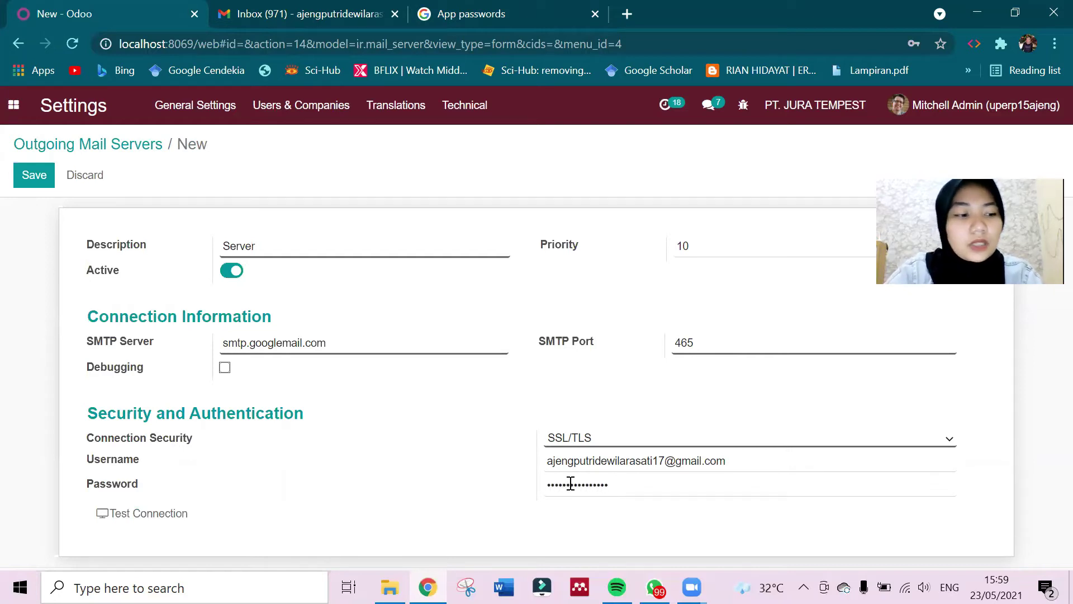
{"action": "left_click", "coordinate": [165, 523]}
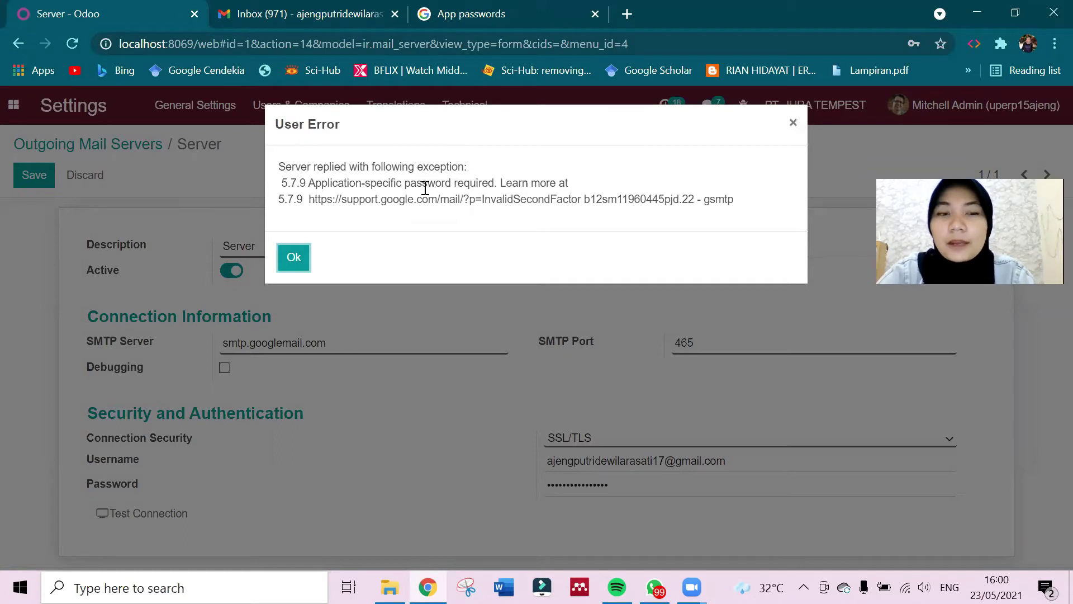
Dismiss the application-specific password error and select the SMTP server address.
{"action": "left_click", "coordinate": [295, 258]}
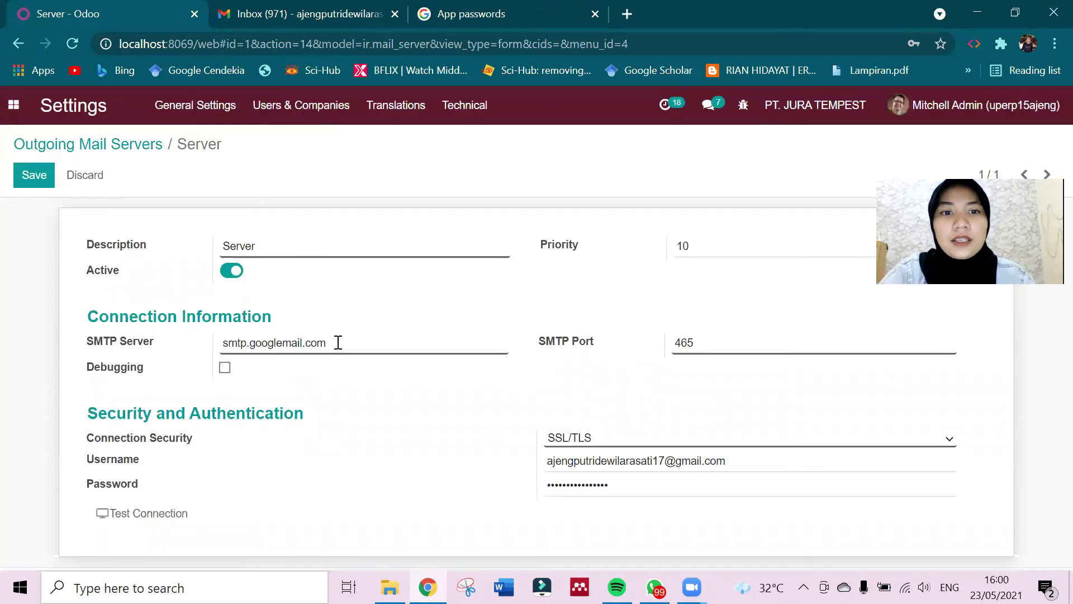
{"action": "key", "text": "ctrl+a"}
{"action": "key", "text": "ctrl+c"}
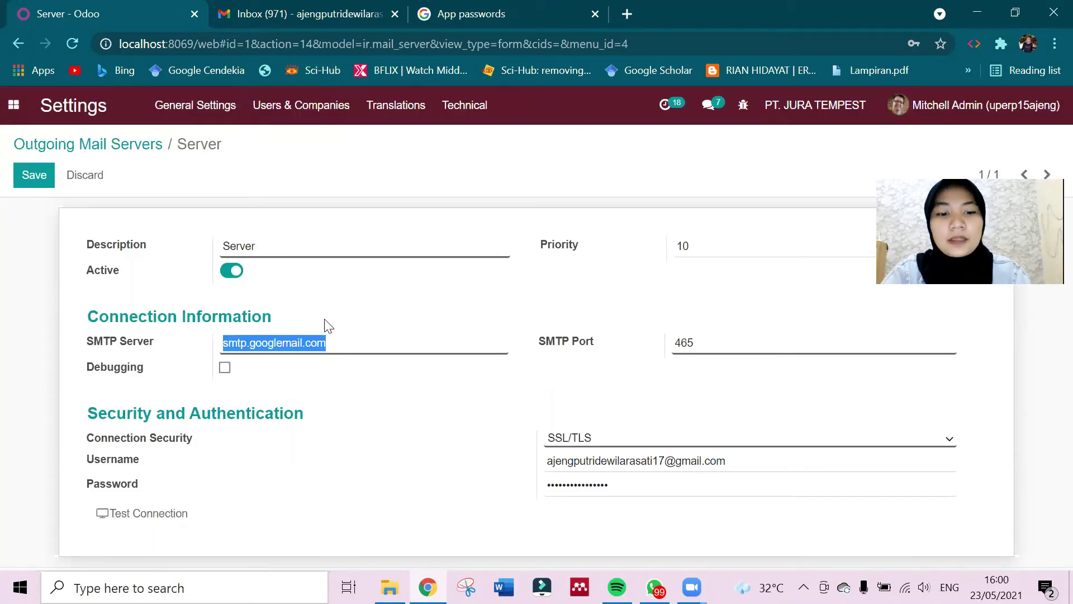
Return to Google App passwords and close the previously generated password.
{"action": "left_click", "coordinate": [495, 8]}
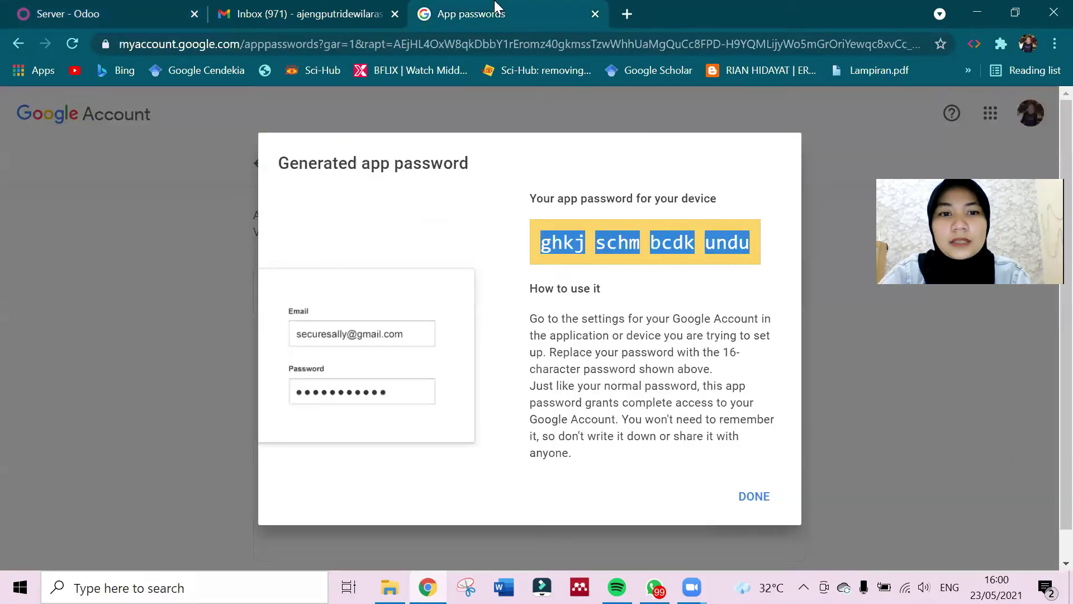
{"action": "left_click", "coordinate": [754, 496]}
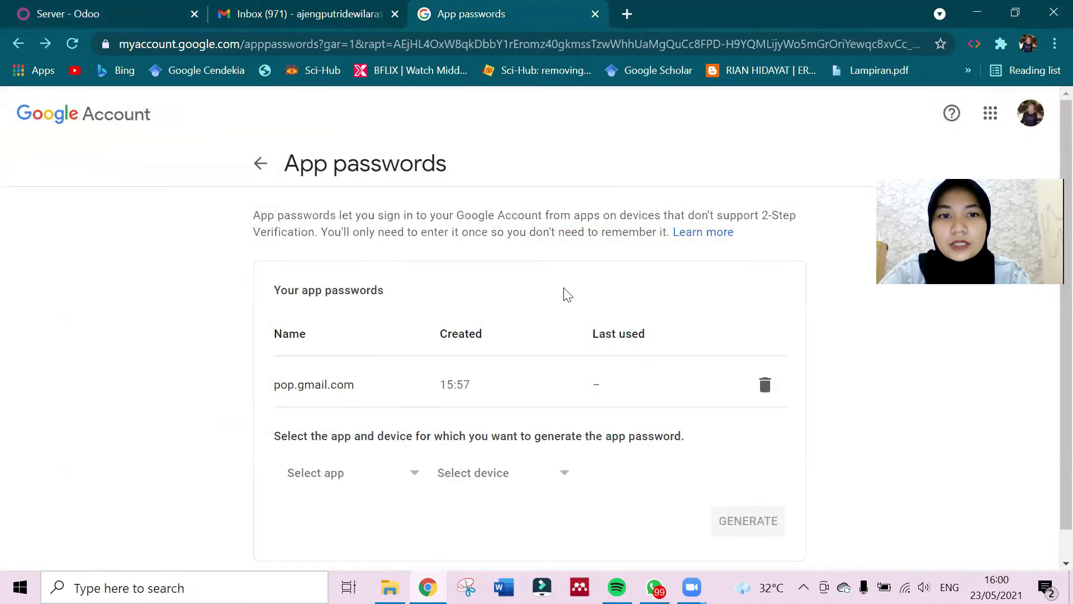
{"action": "scroll", "coordinate": [567, 294], "scroll_direction": "down", "scroll_amount": 1}
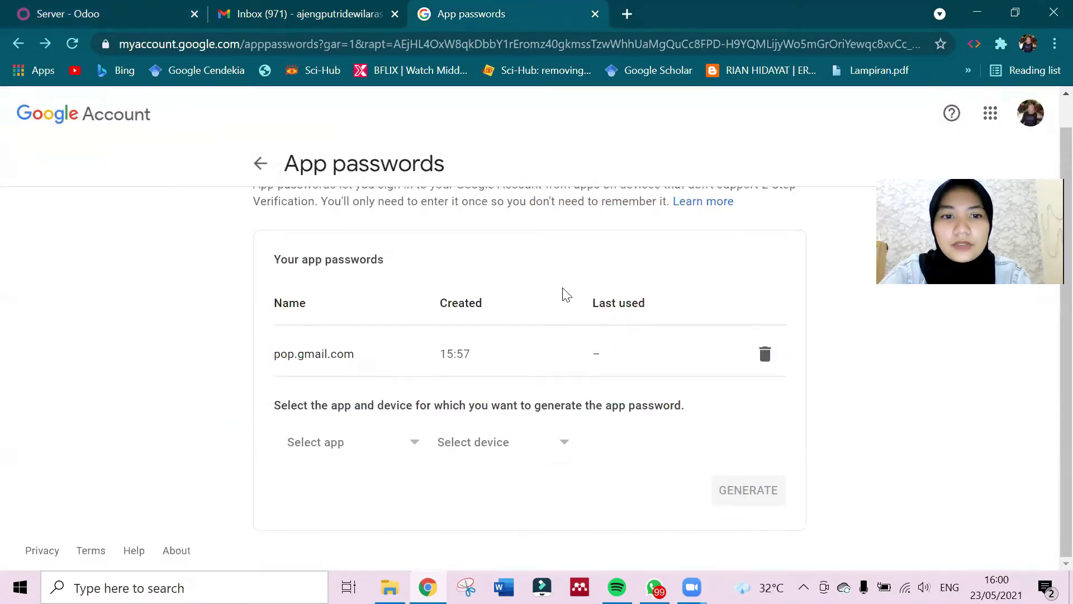
Generate a new app password named smtp.googlemail.com, copy it, and return to Odoo.
{"action": "left_click", "coordinate": [351, 452]}
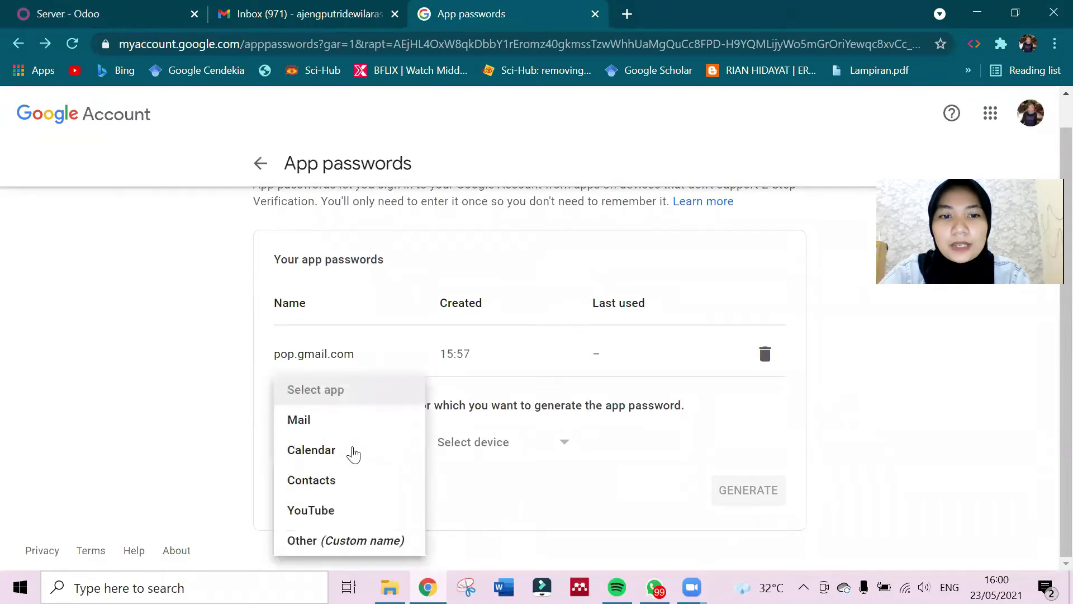
{"action": "left_click", "coordinate": [358, 541]}
{"action": "key", "text": "ctrl+v"}
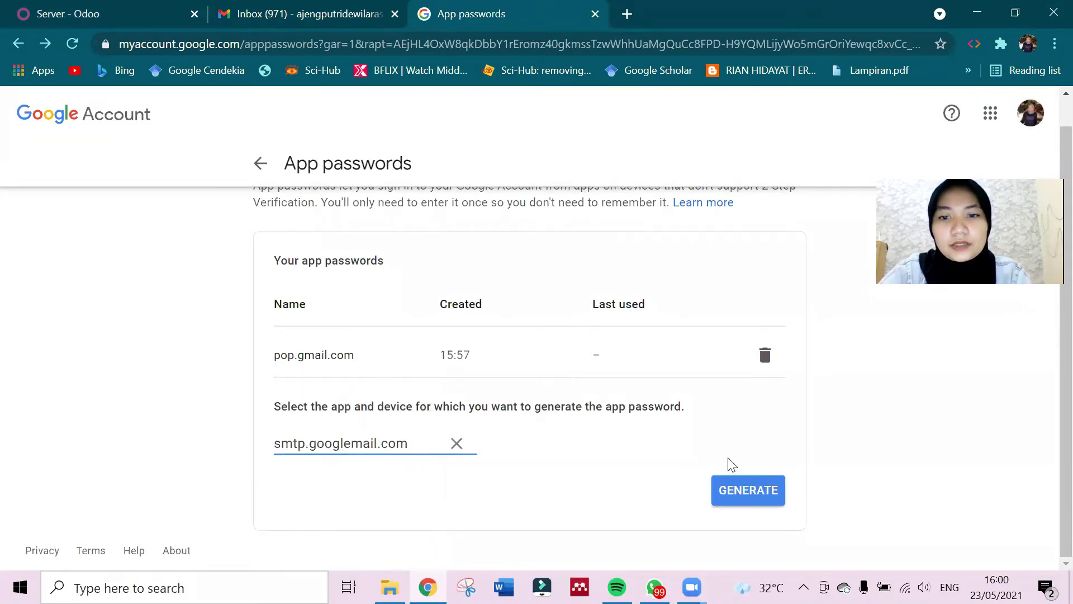
{"action": "left_click", "coordinate": [729, 489]}
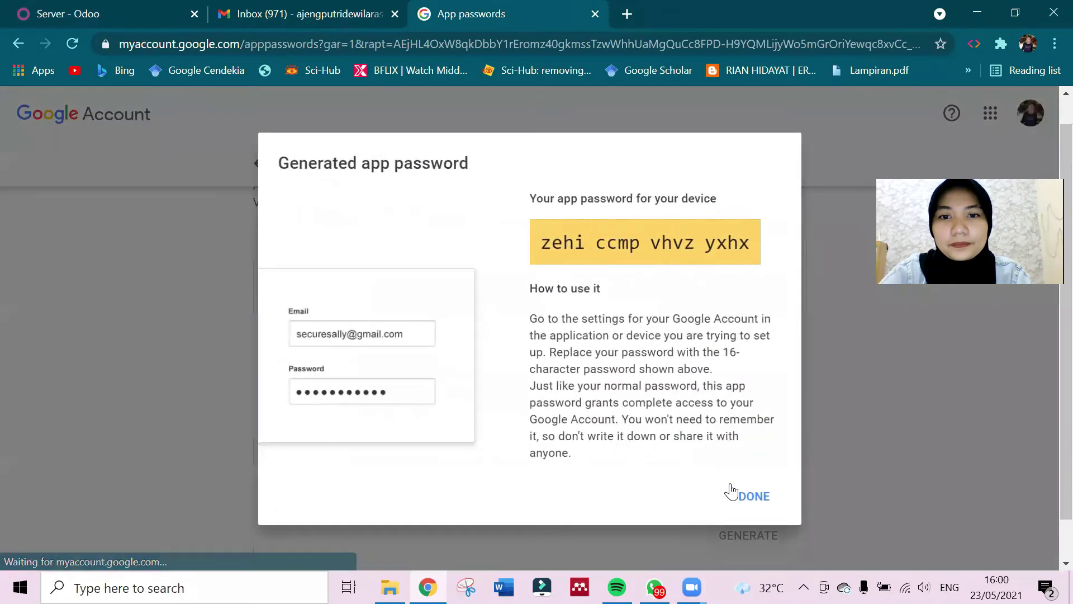
{"action": "left_click_drag", "start_coordinate": [540, 241], "coordinate": [754, 251]}
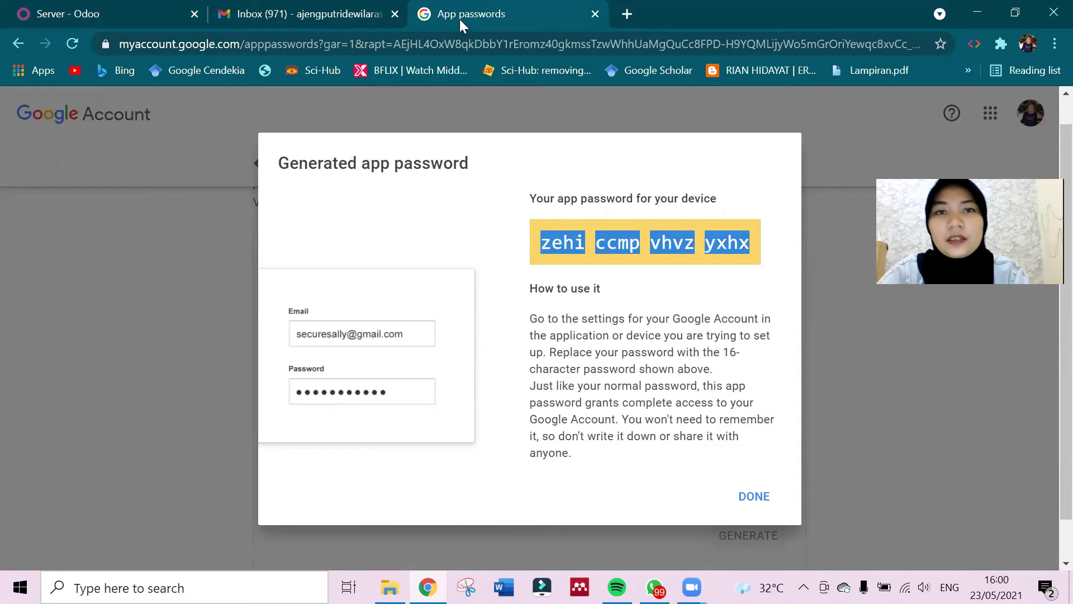
{"action": "left_click", "coordinate": [313, 11]}
{"action": "left_click", "coordinate": [61, 8]}
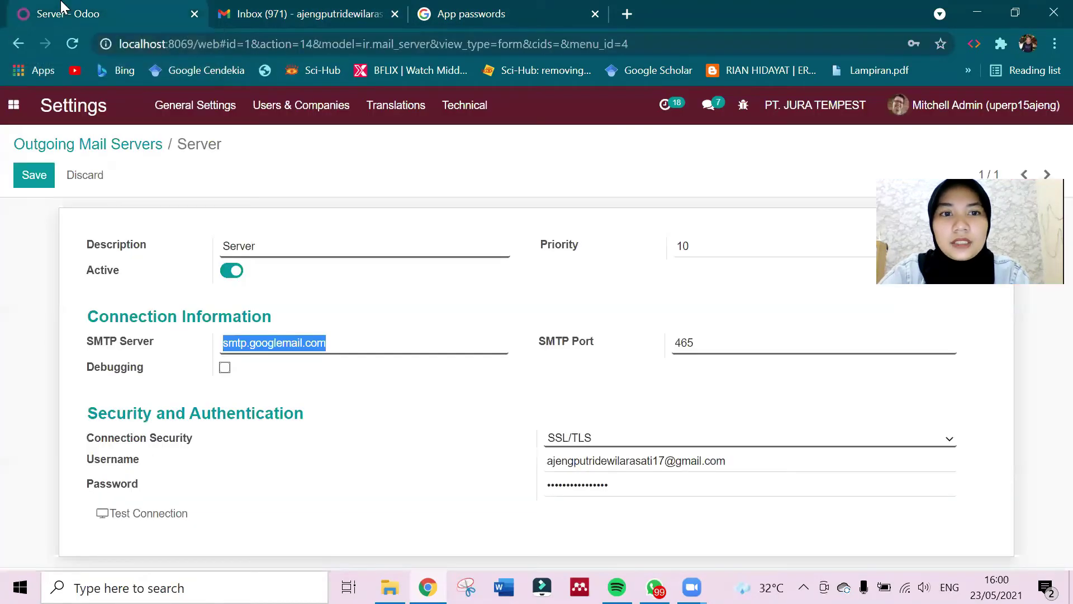
Replace the server password with the new app password, test the connection, and save.
{"action": "left_click", "coordinate": [631, 483]}
{"action": "key", "text": "ctrl+a"}
{"action": "key", "text": "BackSpace"}
{"action": "key", "text": "ctrl+v"}
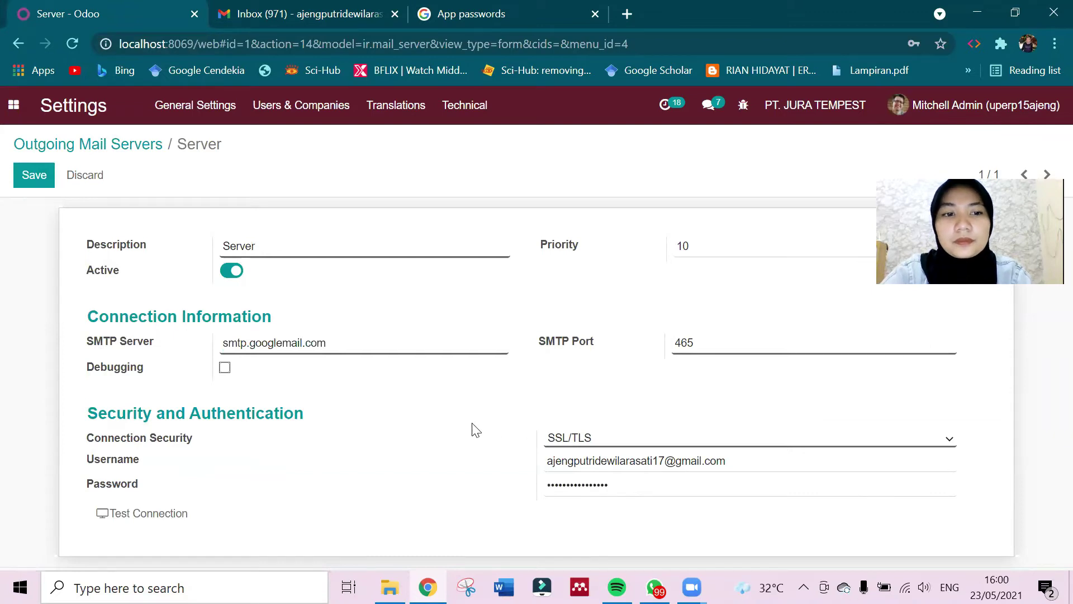
{"action": "left_click", "coordinate": [140, 515]}
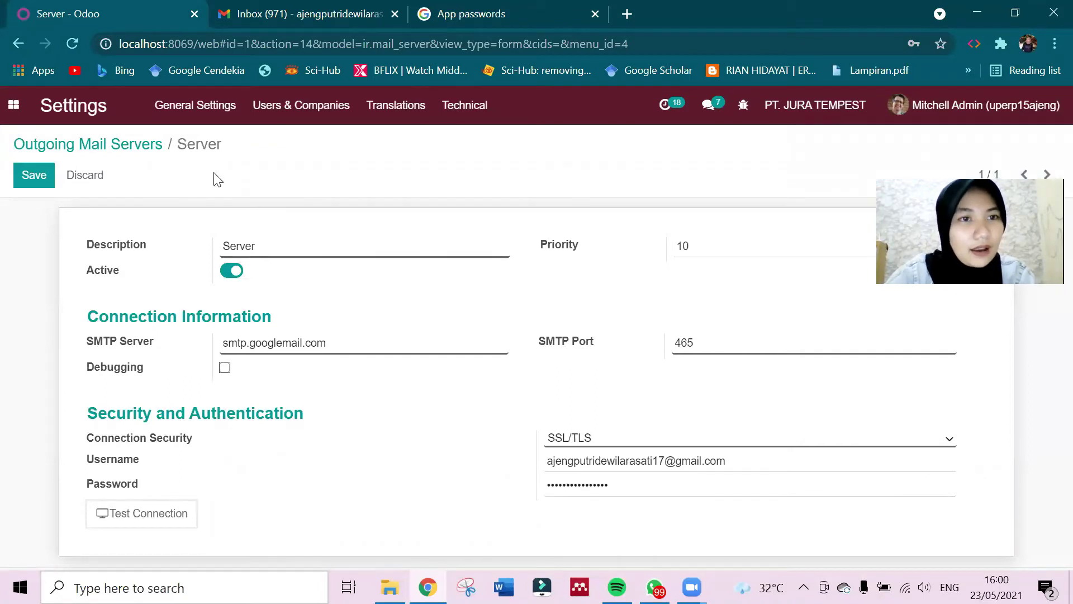
{"action": "left_click", "coordinate": [31, 177]}
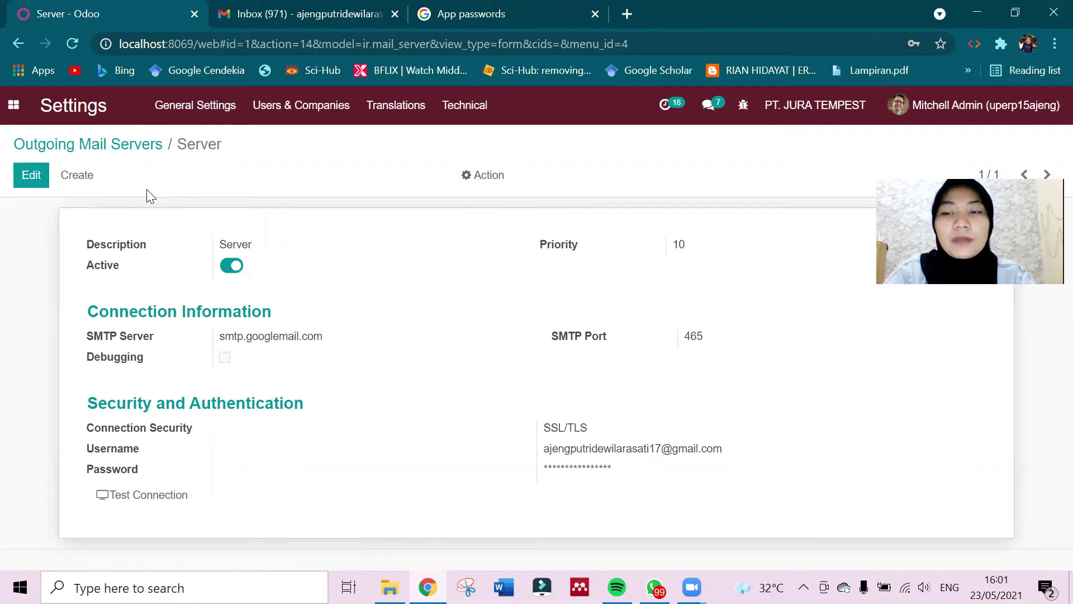
Open the Sales app and start a new quotation.
{"action": "left_click", "coordinate": [14, 108]}
{"action": "left_click", "coordinate": [79, 232]}
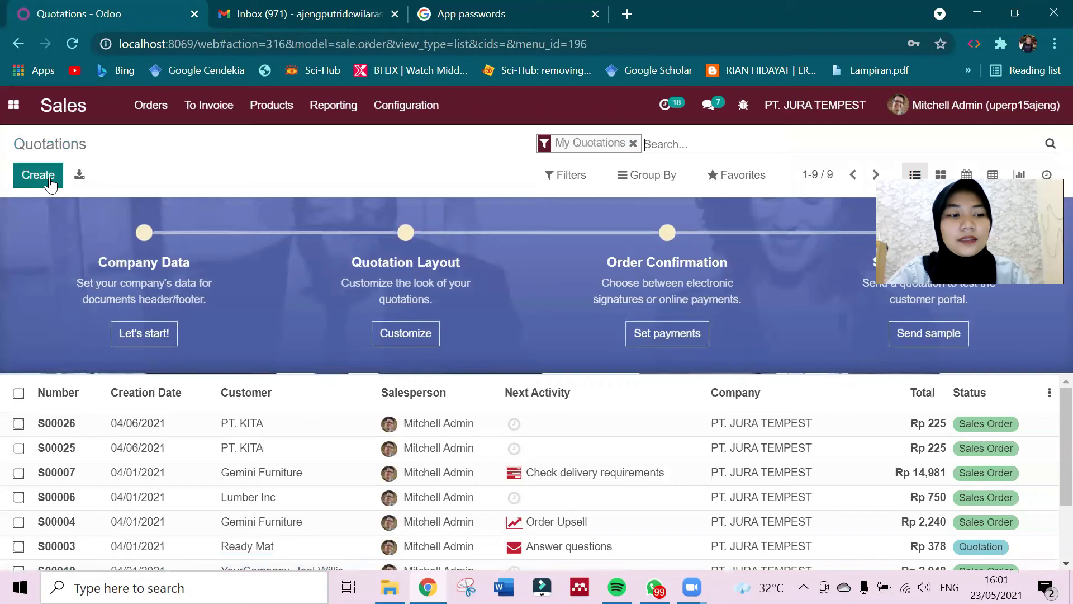
{"action": "left_click", "coordinate": [38, 175]}
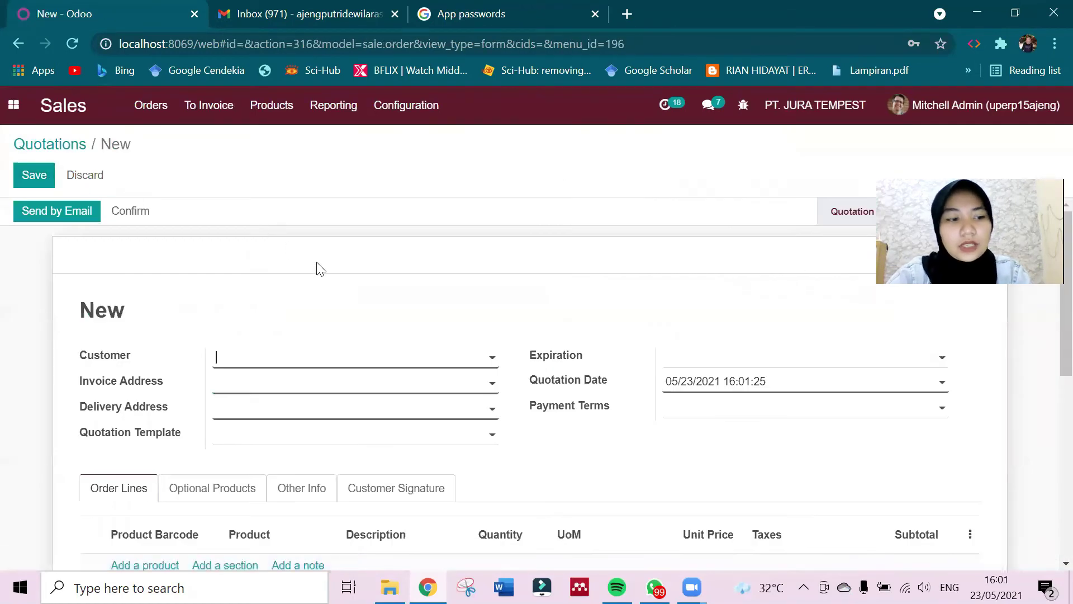
Enter PT. Industri Pancasila as the customer and try Create and Edit, retrying after an error.
{"action": "type", "text": "PT. Industri Pancasila"}
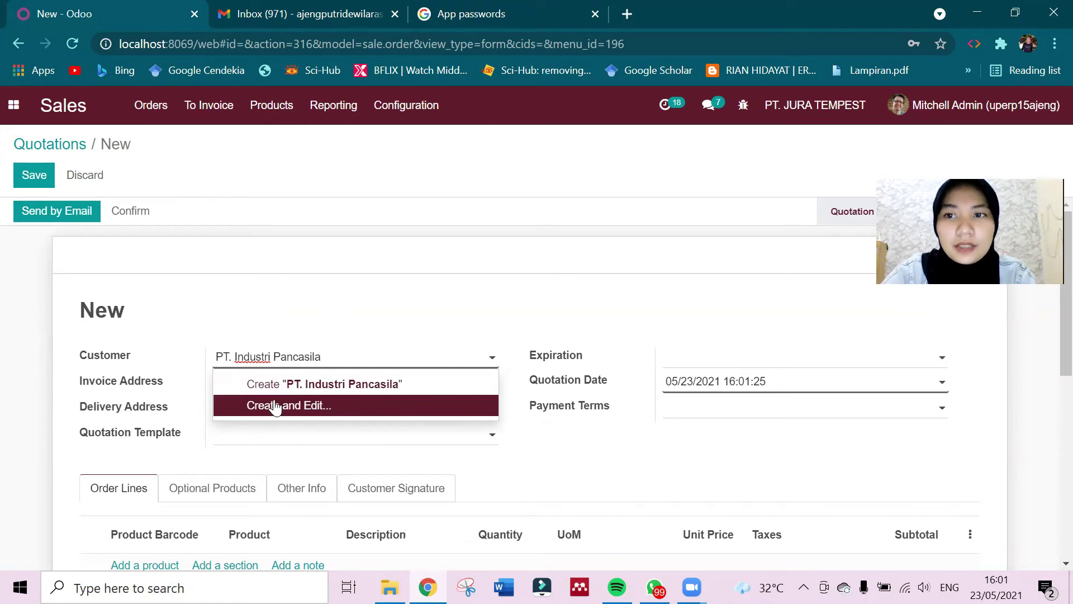
{"action": "left_click", "coordinate": [306, 409]}
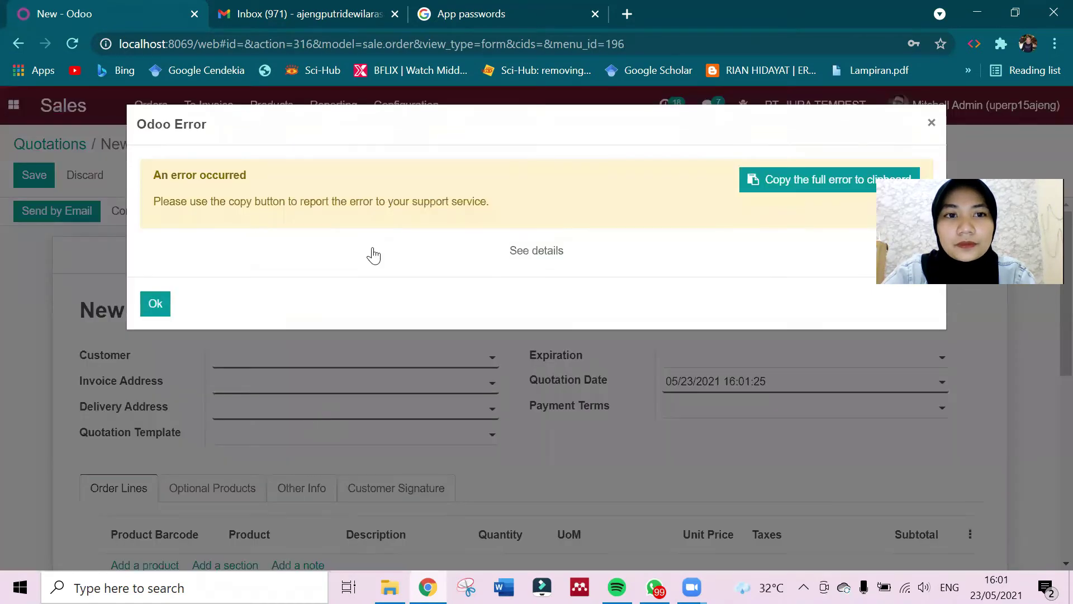
{"action": "left_click", "coordinate": [157, 307]}
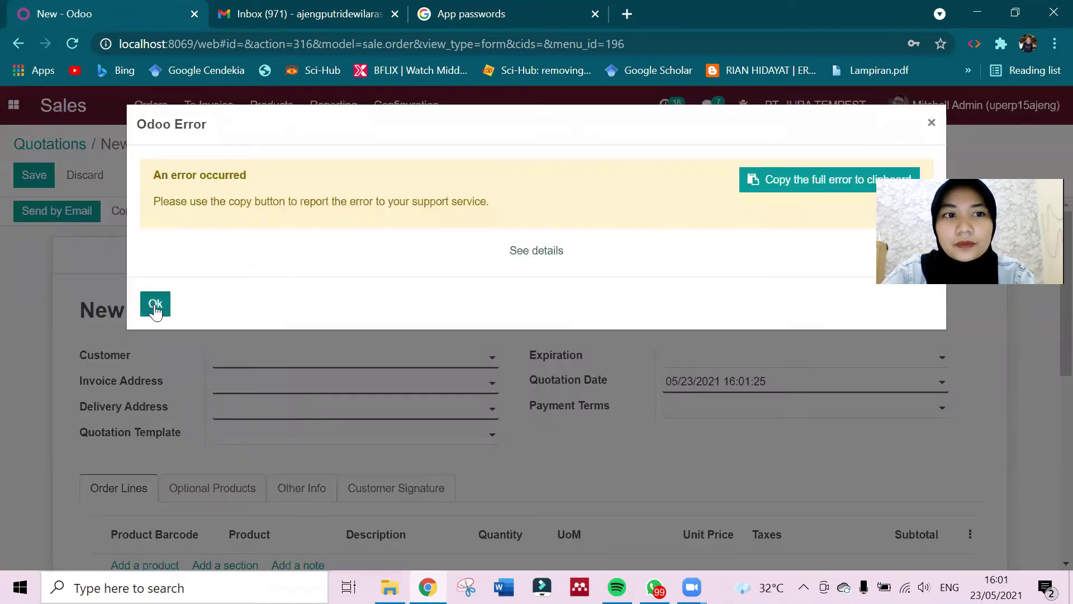
{"action": "left_click", "coordinate": [268, 366]}
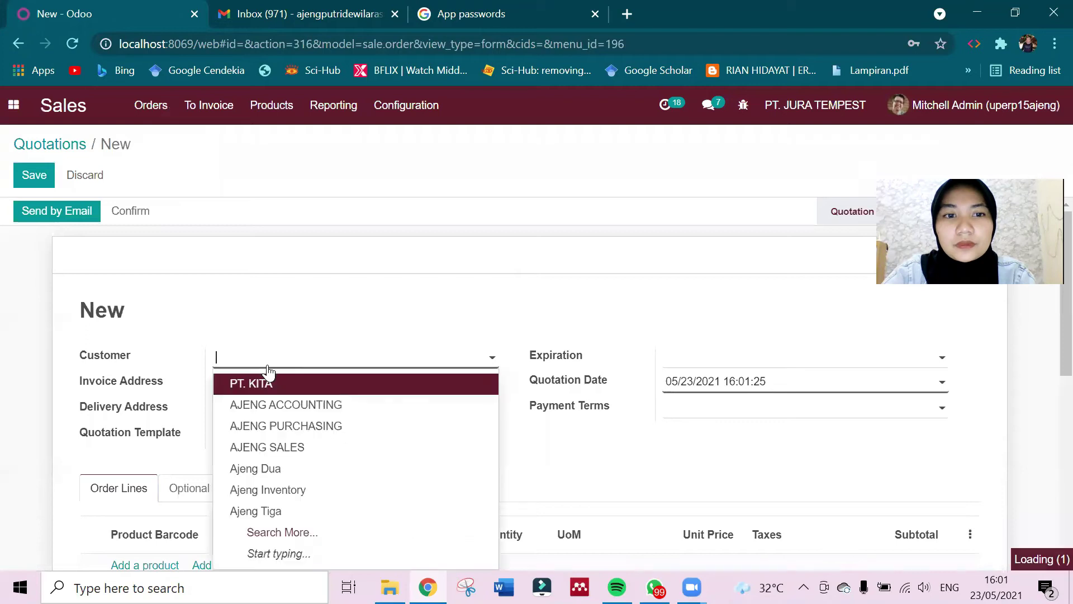
{"action": "type", "text": "PT. Industri"}
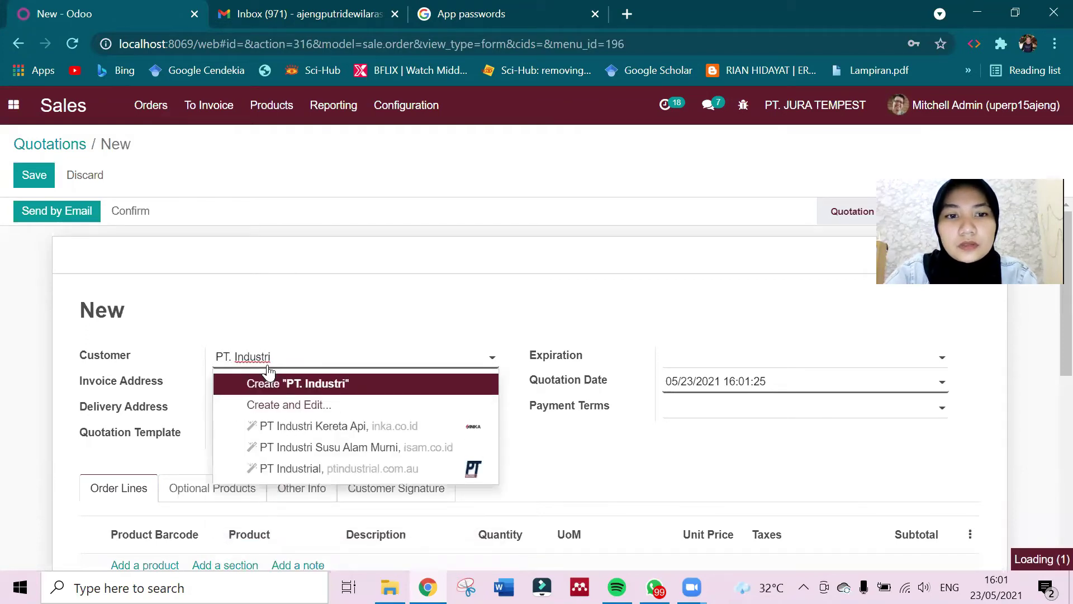
{"action": "type", "text": " Pan"}
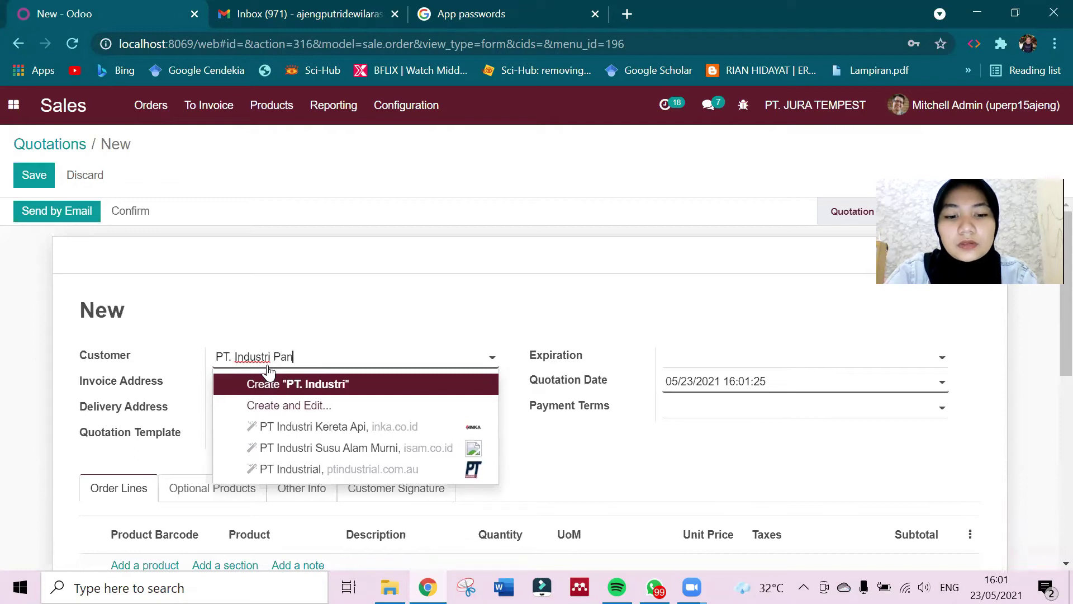
{"action": "type", "text": "casila"}
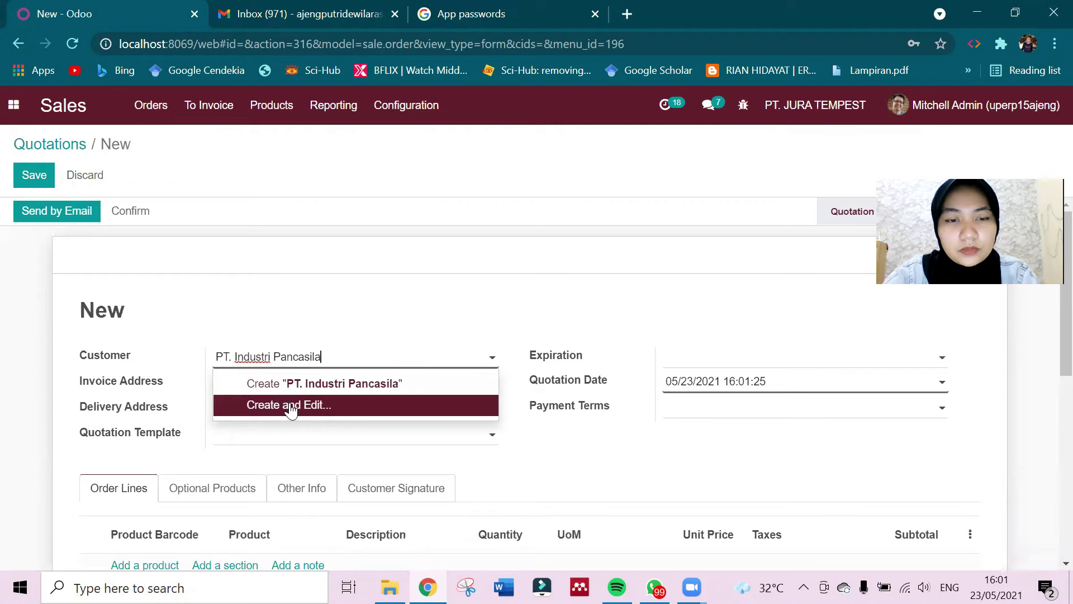
{"action": "left_click", "coordinate": [291, 405]}
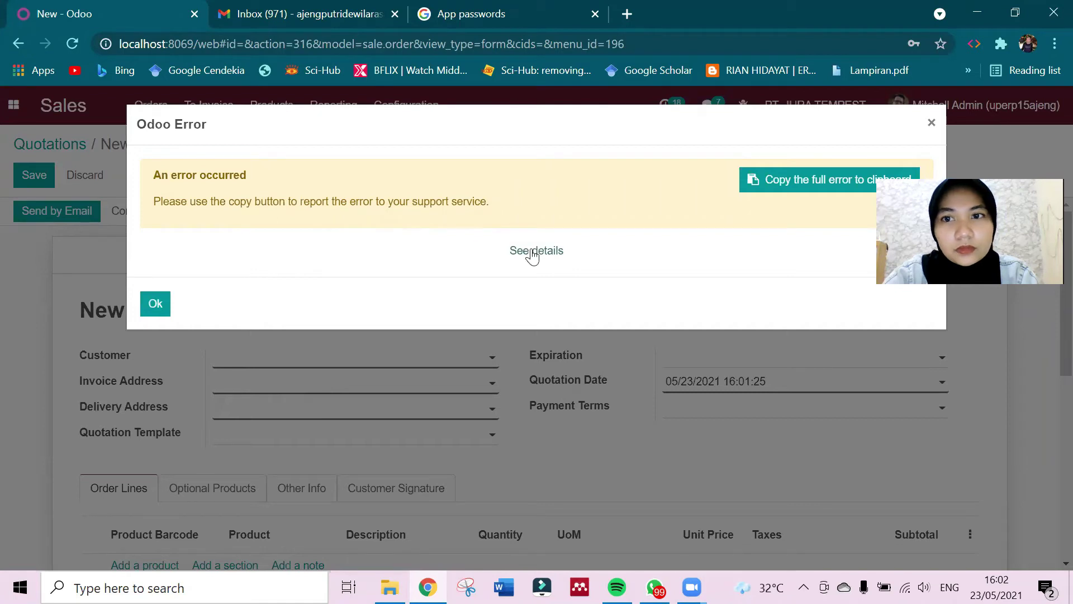
Copy the full error report and expand its traceback ending in the ValueError.
{"action": "left_click", "coordinate": [799, 184]}
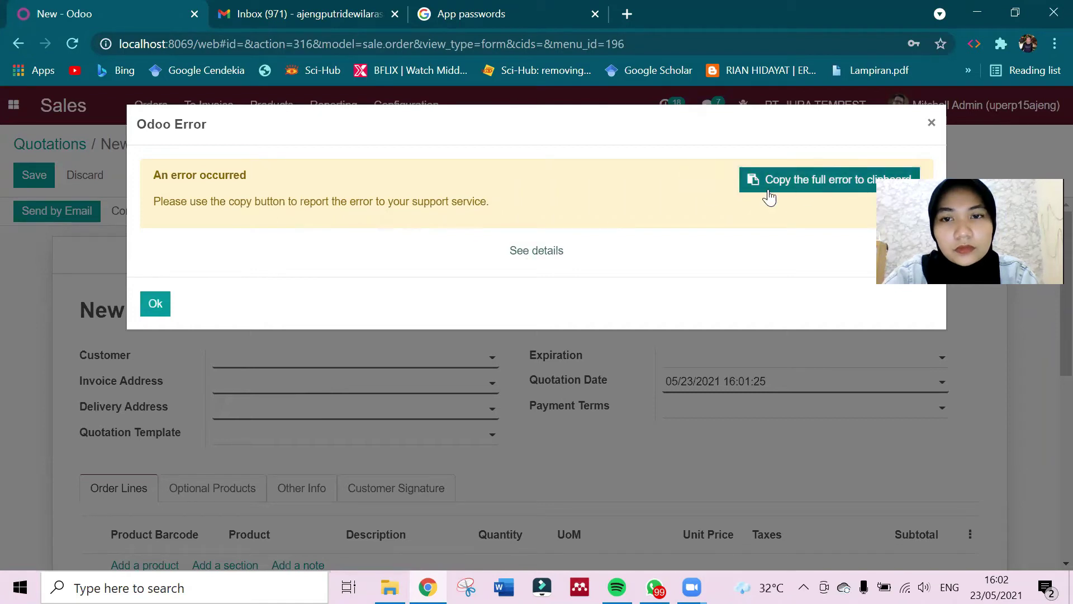
{"action": "left_click", "coordinate": [520, 252]}
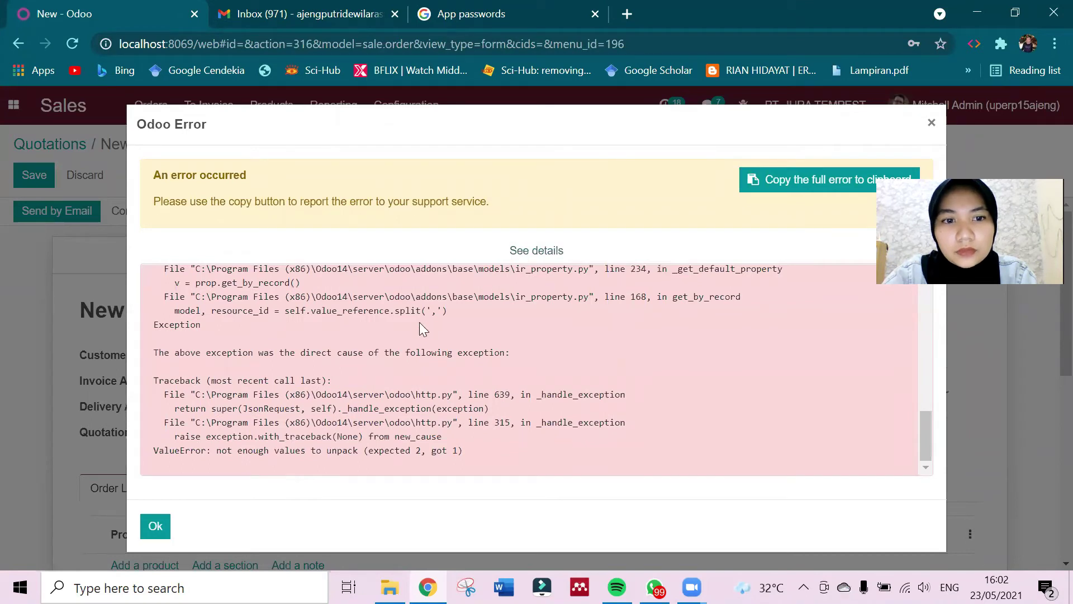
{"action": "scroll", "coordinate": [419, 323], "scroll_direction": "up", "scroll_amount": 5}
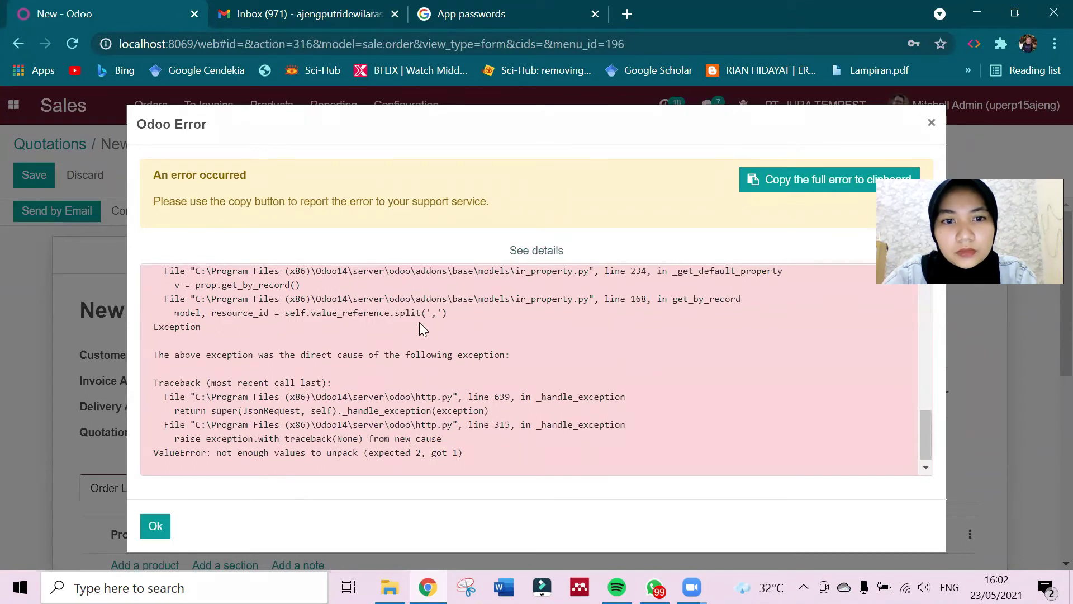
{"action": "scroll", "coordinate": [420, 324], "scroll_direction": "up", "scroll_amount": 5}
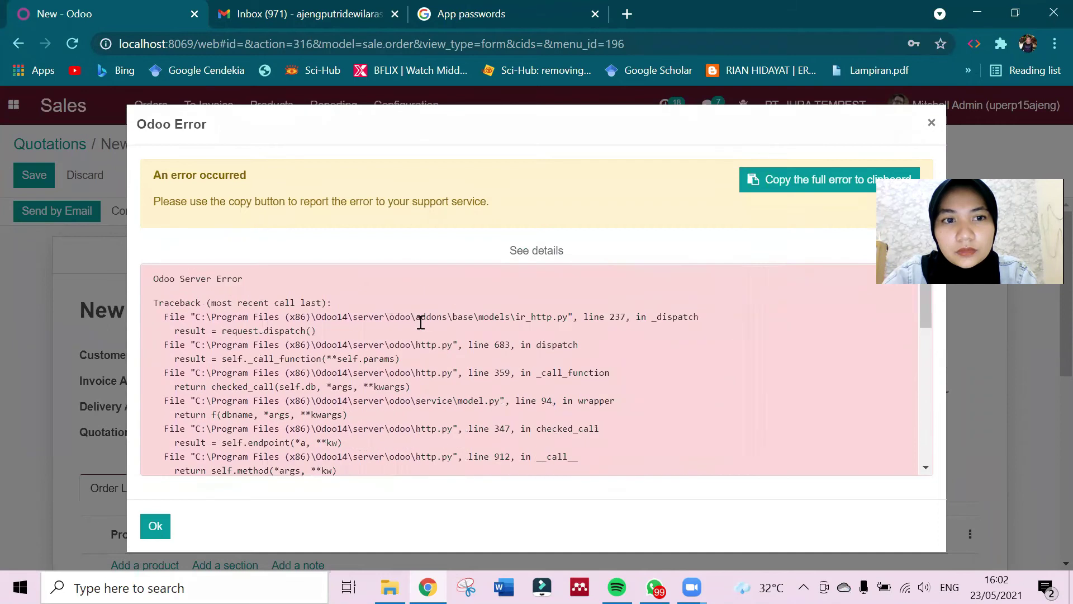
Close the error and create PT. Industri Pancasila as the quotation's customer.
{"action": "left_click", "coordinate": [164, 525]}
{"action": "left_click", "coordinate": [221, 363]}
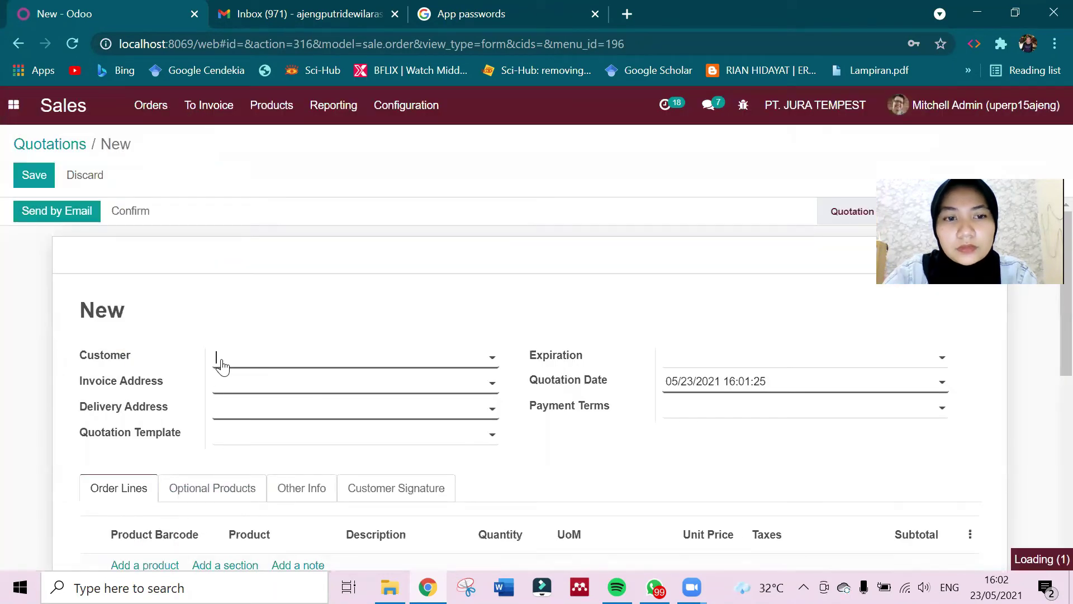
{"action": "type", "text": "PT. Industri"}
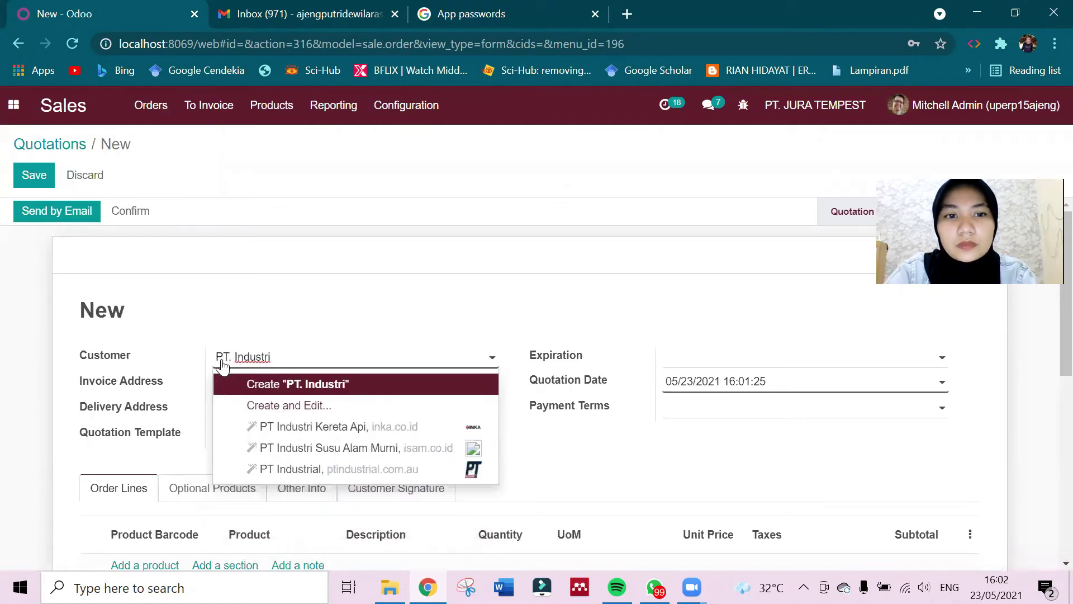
{"action": "type", "text": " Pancasila"}
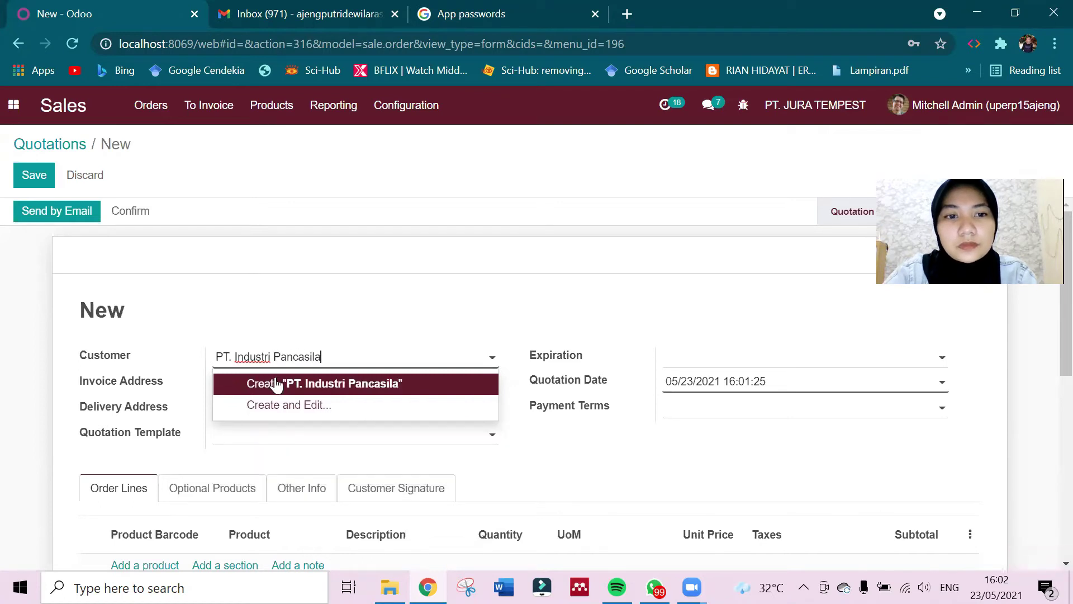
{"action": "left_click", "coordinate": [350, 386]}
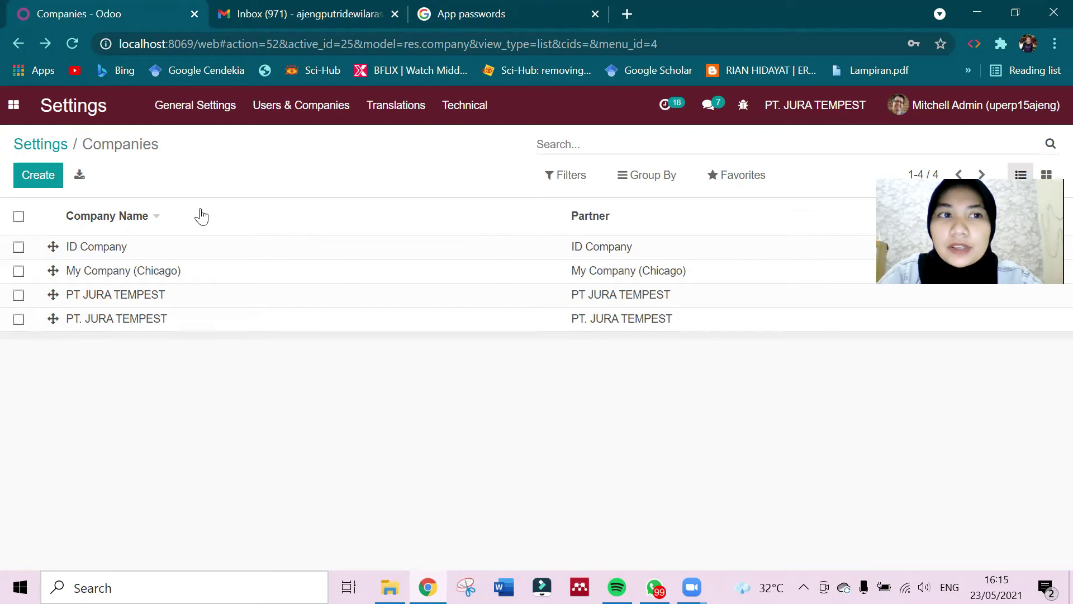
Create a company named 'PT. Industri Pancasila' with its contact e-mail address and save it.
{"action": "left_click", "coordinate": [25, 175]}
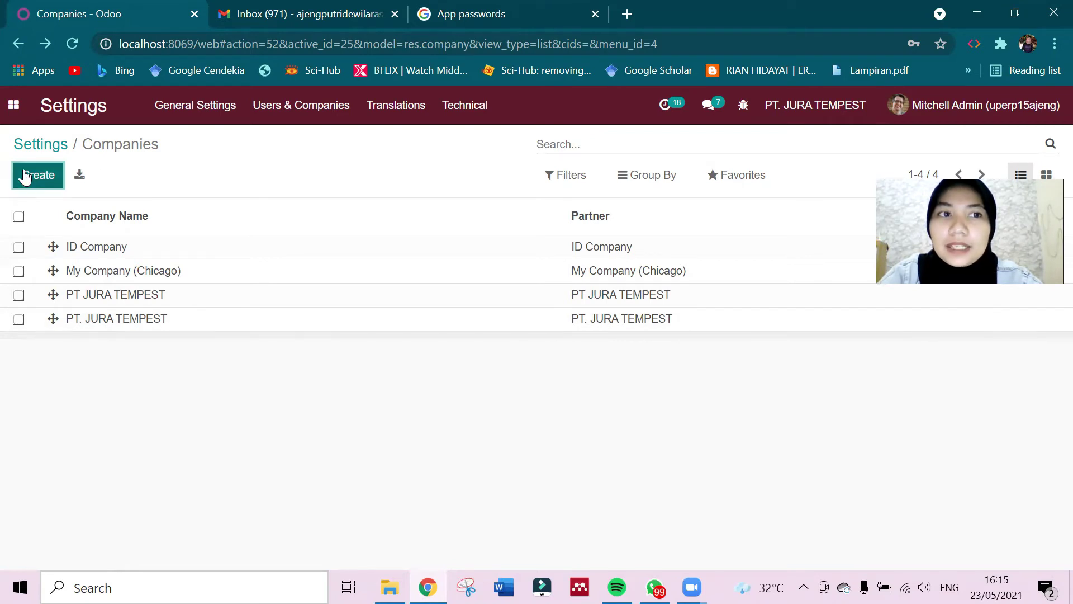
{"action": "type", "text": "PT>"}
{"action": "key", "text": "BackSpace"}
{"action": "type", "text": ". "}
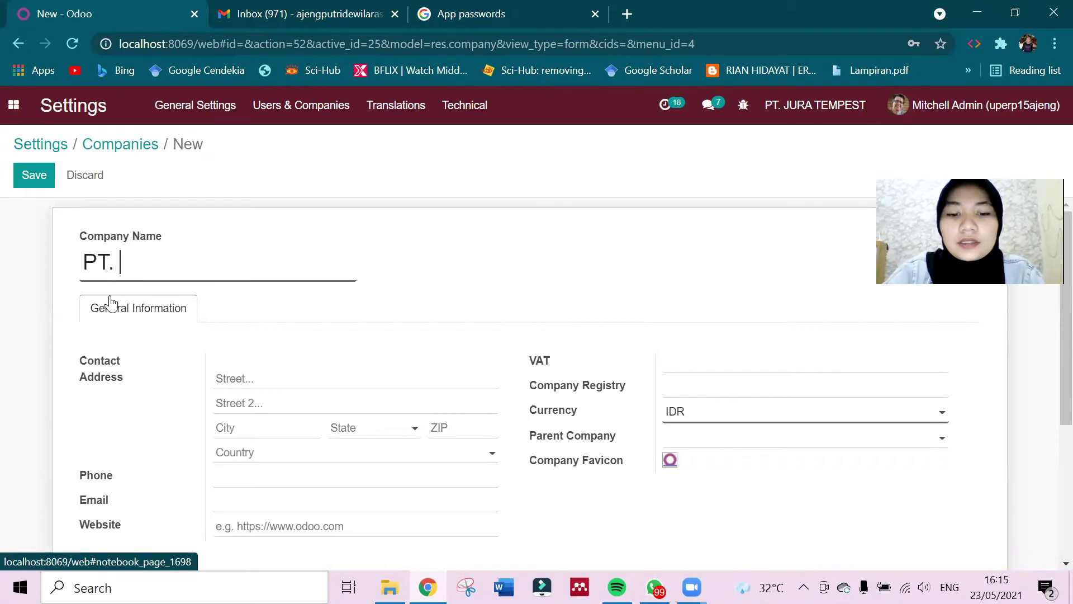
{"action": "type", "text": "Industri Pancasila"}
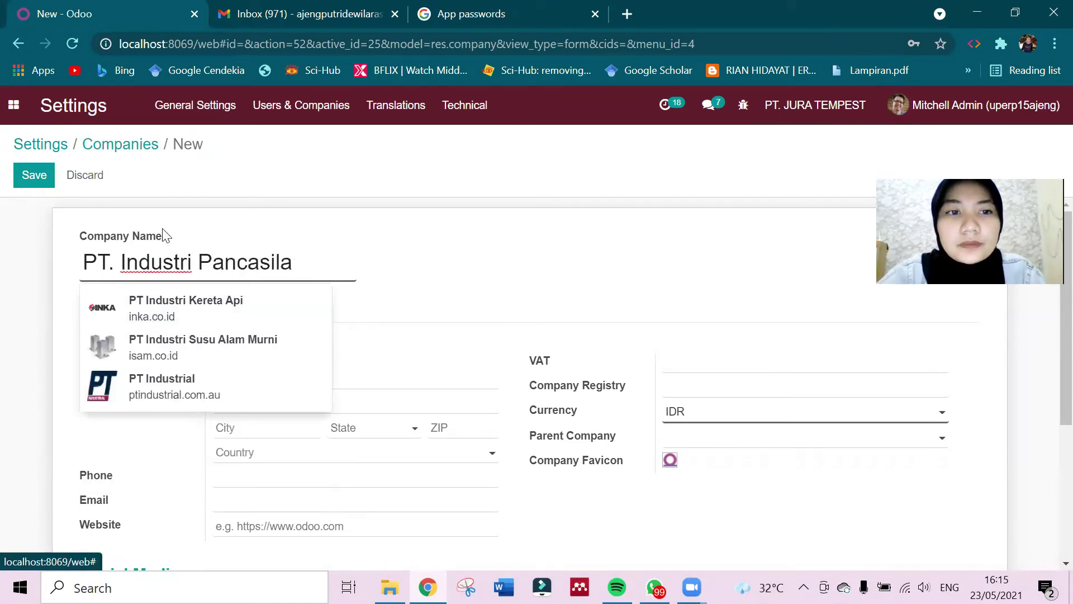
{"action": "left_click", "coordinate": [395, 269]}
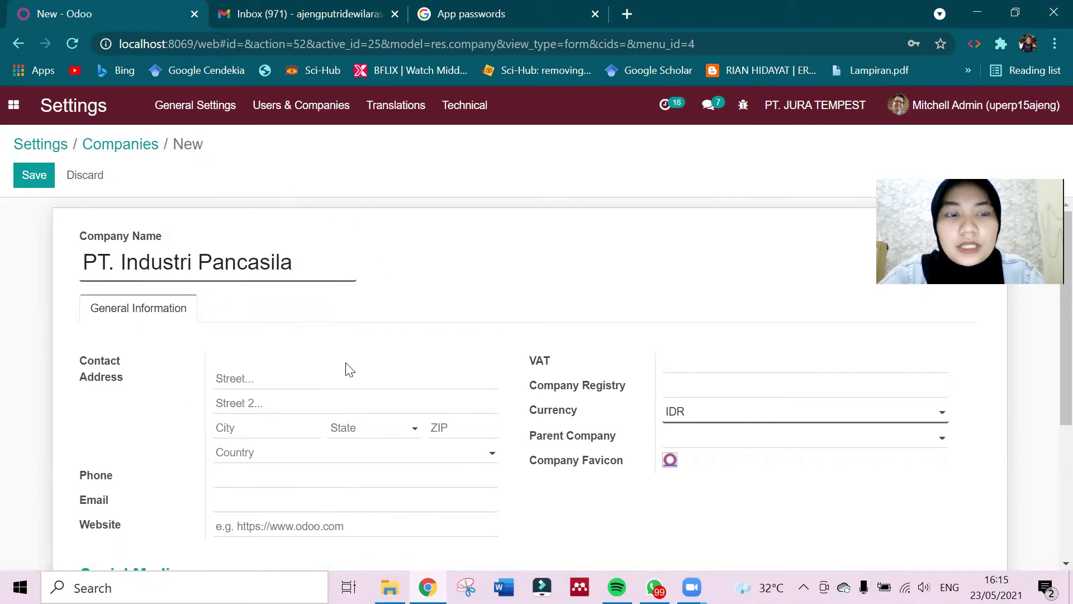
{"action": "scroll", "coordinate": [347, 369], "scroll_direction": "down", "scroll_amount": 1}
{"action": "left_click", "coordinate": [262, 432]}
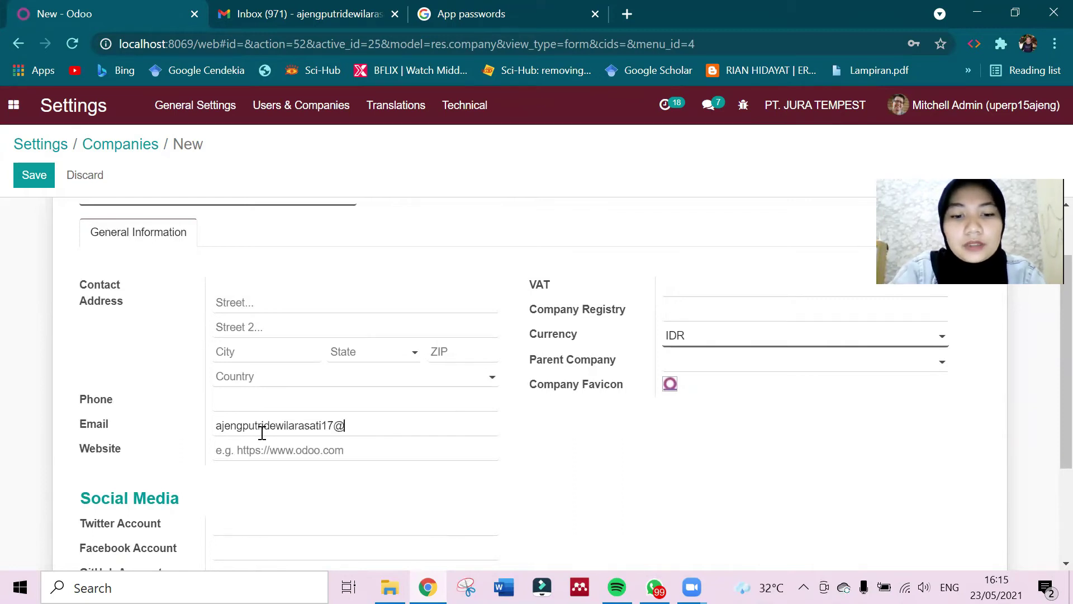
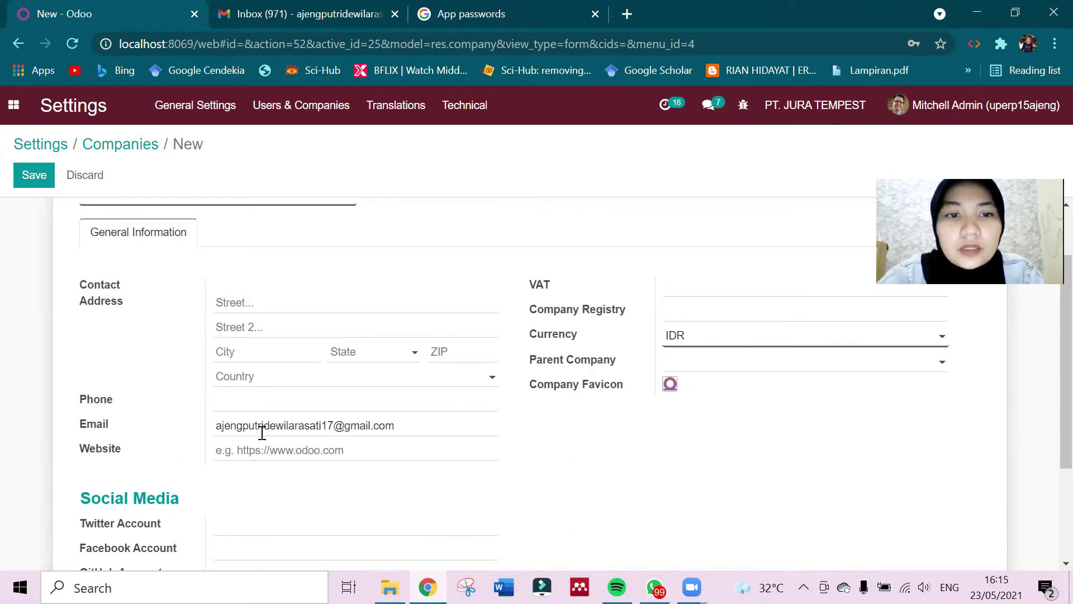
{"action": "scroll", "coordinate": [261, 436], "scroll_direction": "down", "scroll_amount": 3}
{"action": "scroll", "coordinate": [261, 438], "scroll_direction": "up", "scroll_amount": 5}
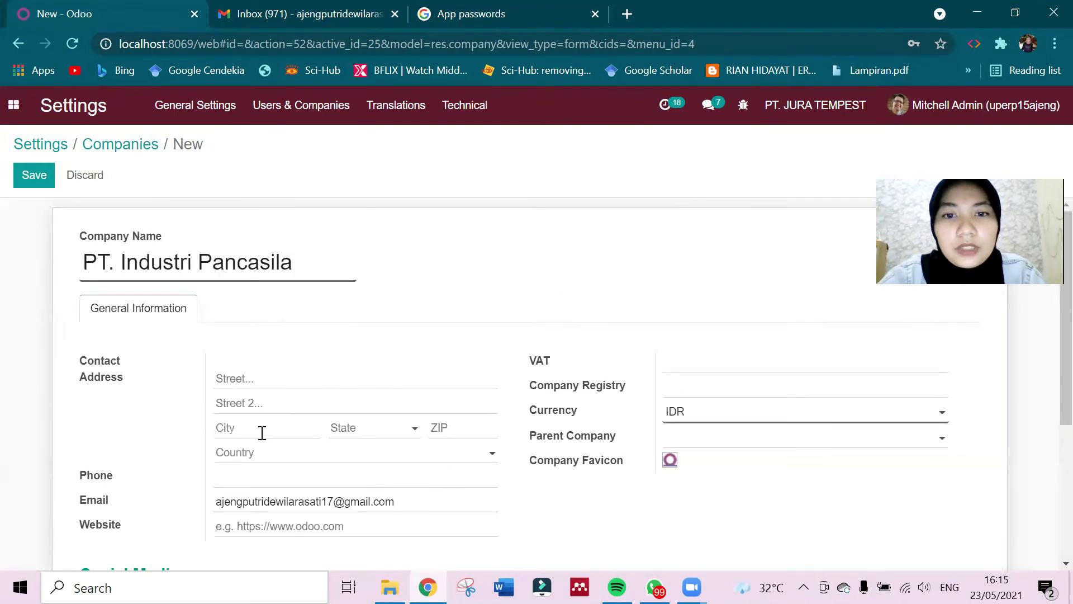
{"action": "left_click", "coordinate": [37, 174]}
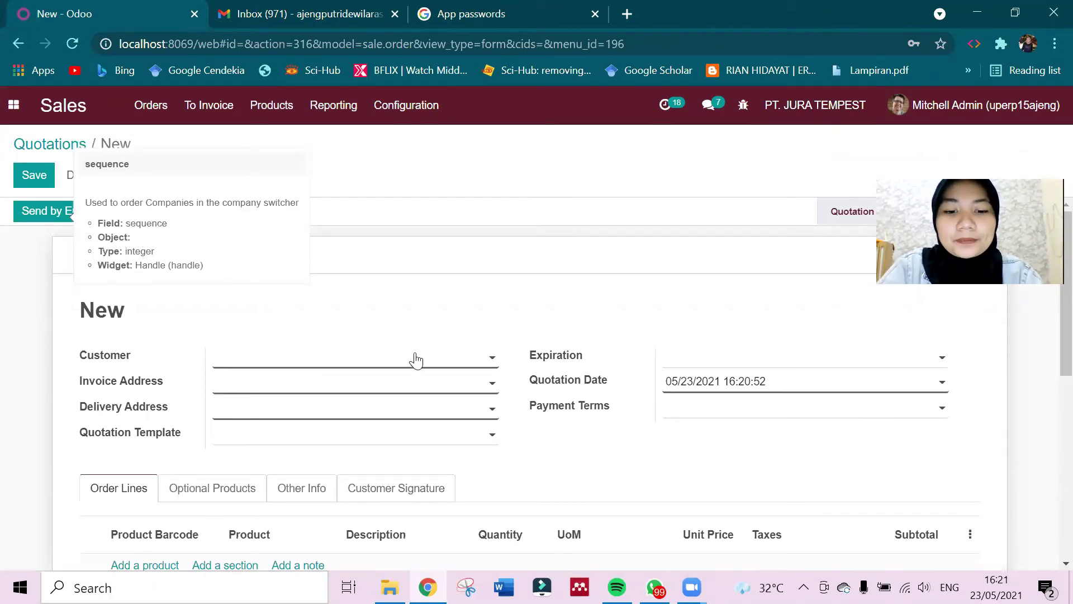
Choose PT. KITA as the customer and dismiss the error from opening its record.
{"action": "type", "text": "pt."}
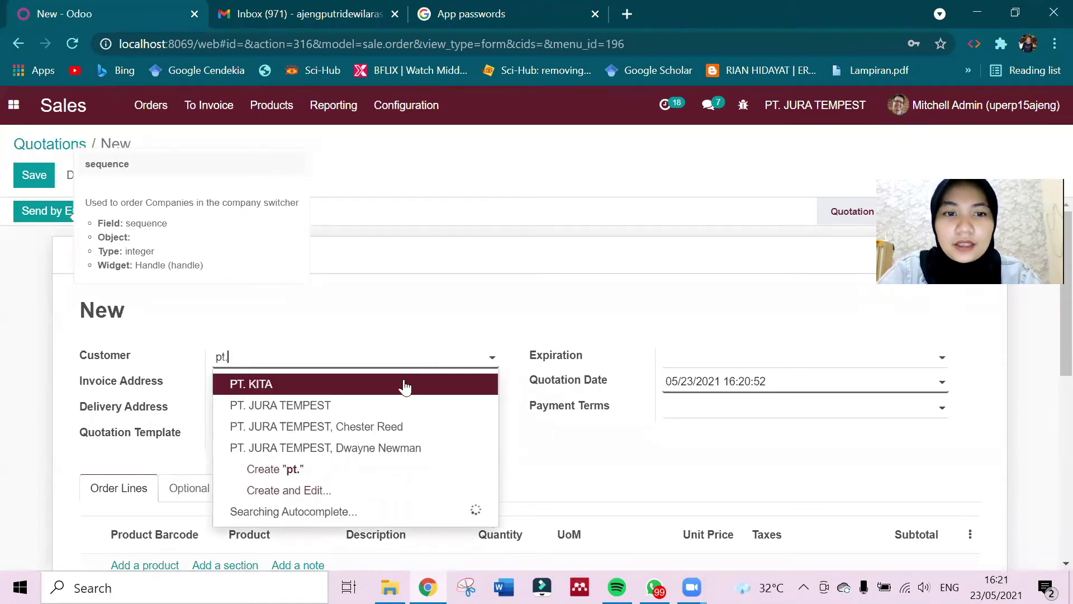
{"action": "left_click", "coordinate": [405, 385]}
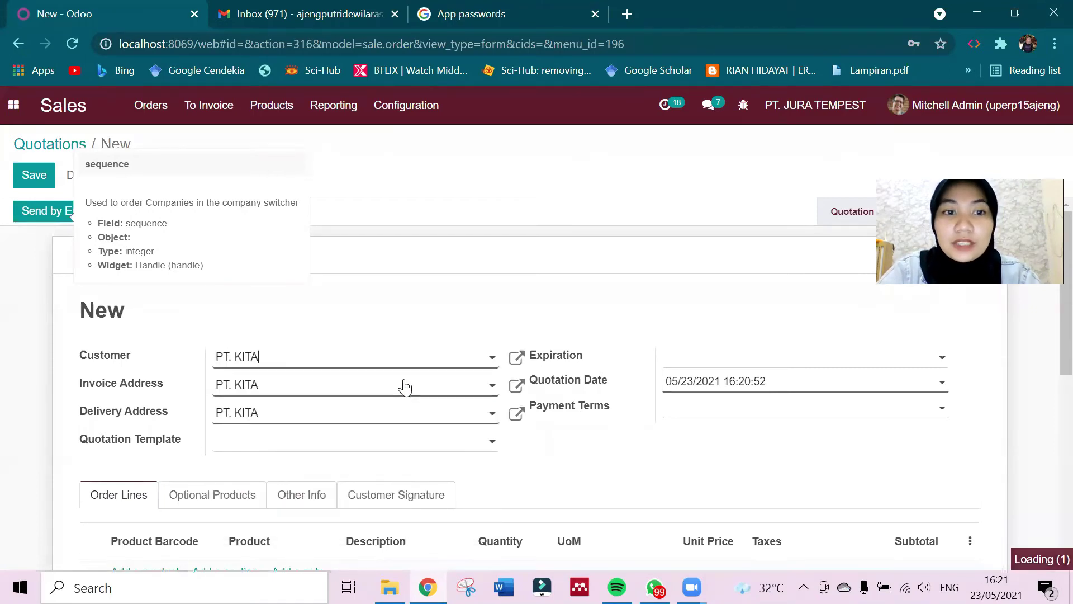
{"action": "left_click", "coordinate": [516, 362]}
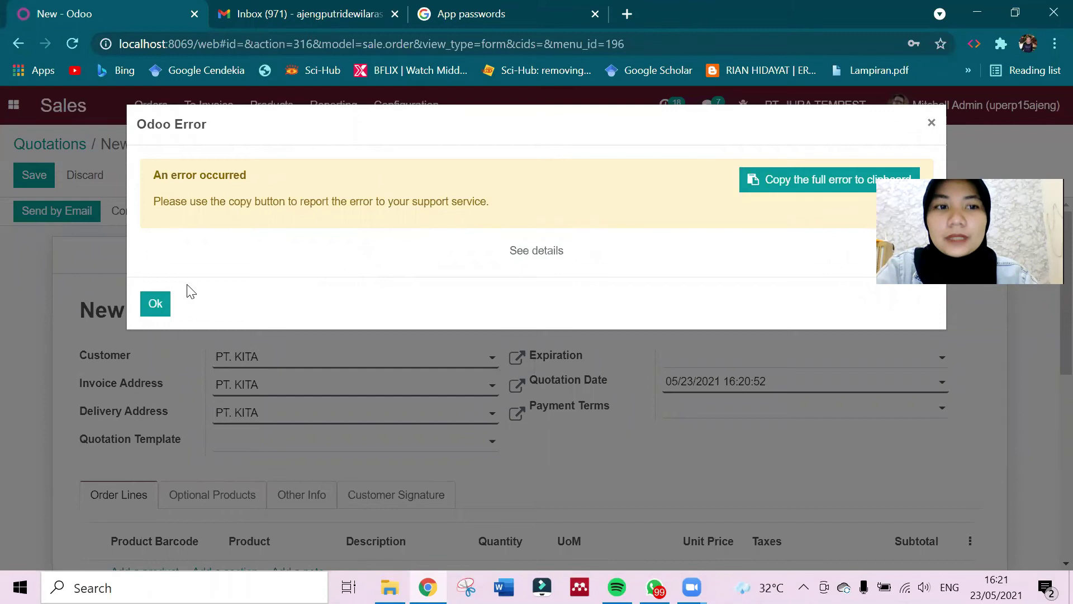
{"action": "left_click", "coordinate": [156, 303]}
Replace the customer with the accounting contact and dismiss the resulting error.
{"action": "left_click", "coordinate": [284, 357]}
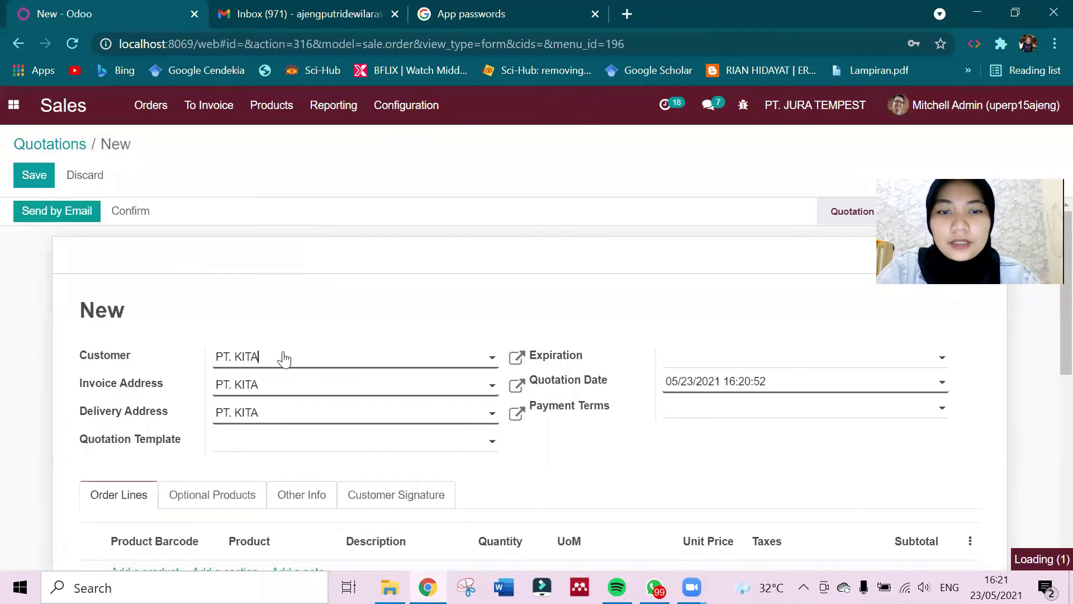
{"action": "key", "text": "BackSpace"}
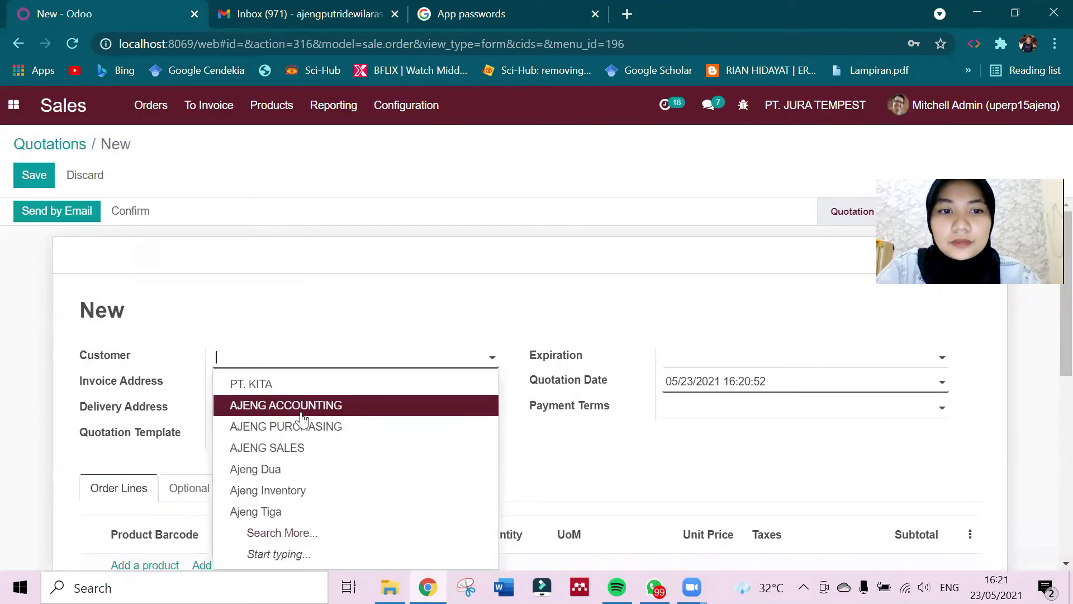
{"action": "left_click", "coordinate": [302, 406]}
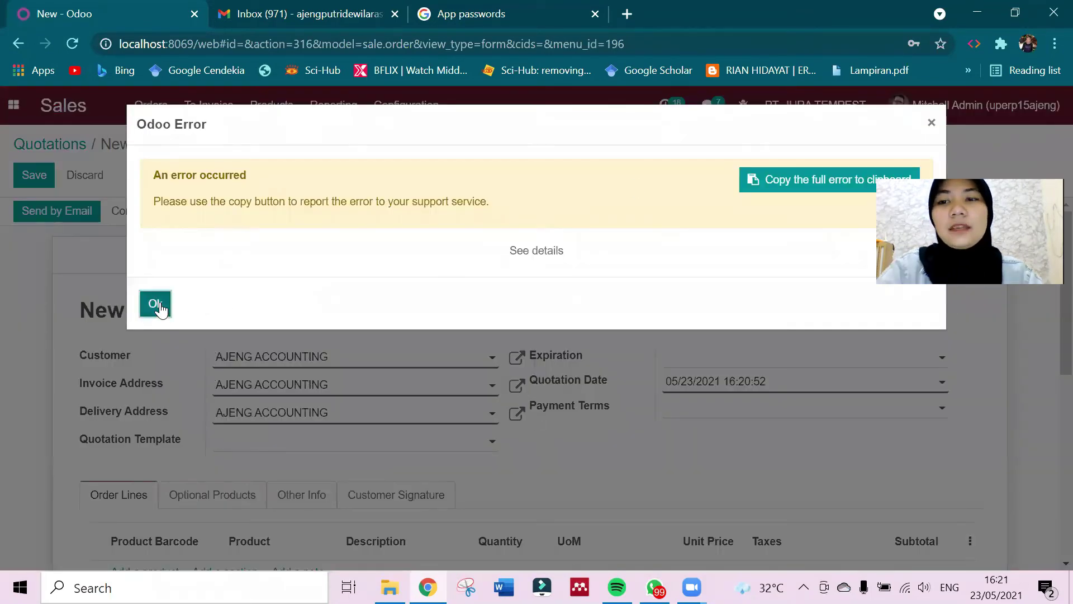
{"action": "left_click", "coordinate": [157, 305]}
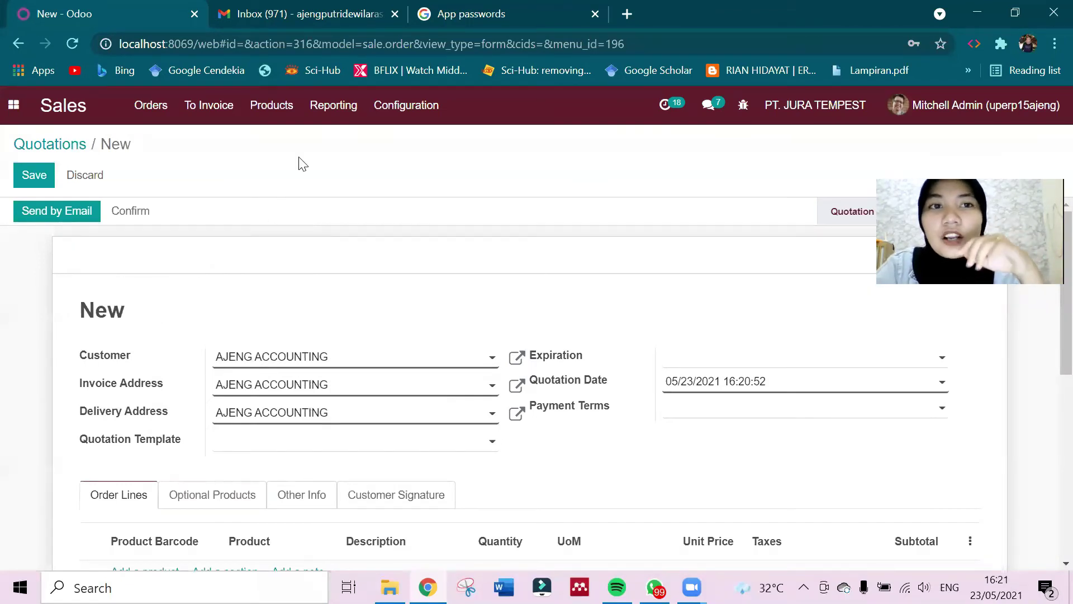
Discard the unsaved quotation and review users and companies in General Settings.
{"action": "left_click", "coordinate": [20, 112]}
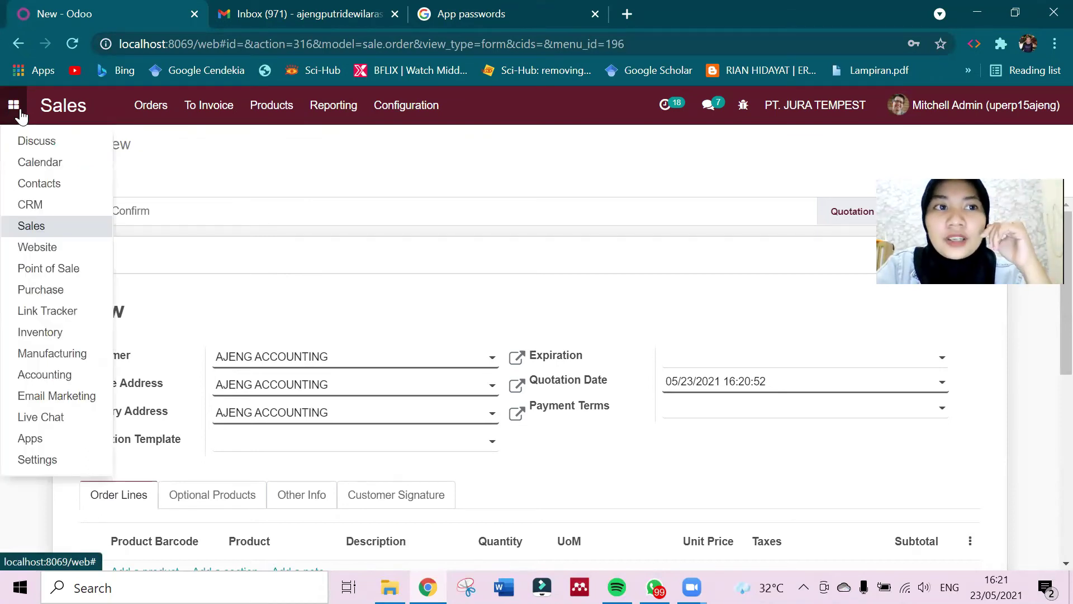
{"action": "left_click", "coordinate": [42, 460]}
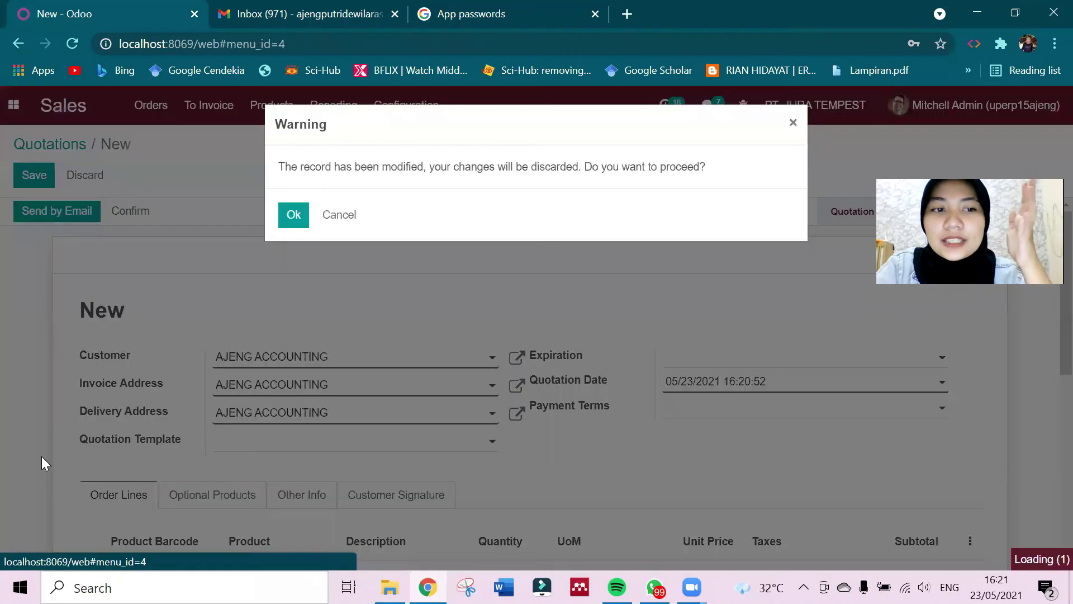
{"action": "left_click", "coordinate": [290, 216]}
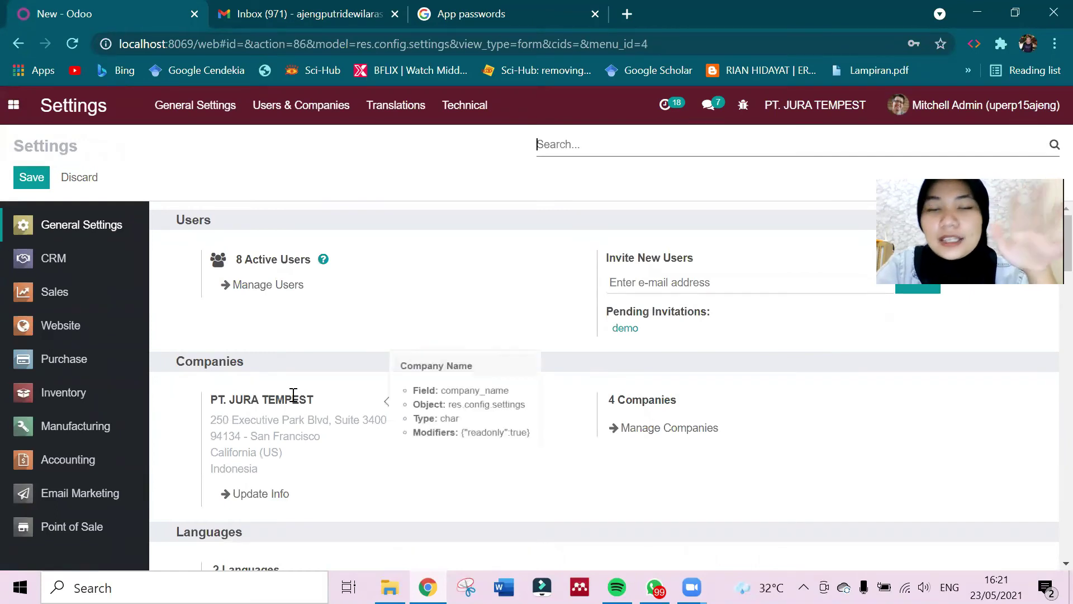
{"action": "scroll", "coordinate": [357, 351], "scroll_direction": "down", "scroll_amount": 1}
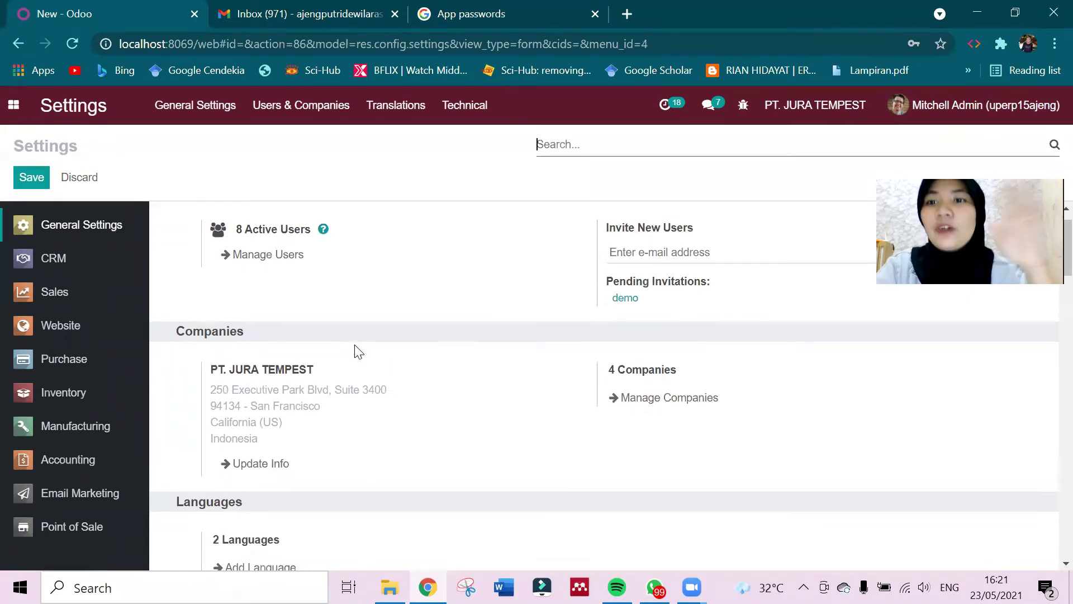
{"action": "scroll", "coordinate": [358, 351], "scroll_direction": "up", "scroll_amount": 1}
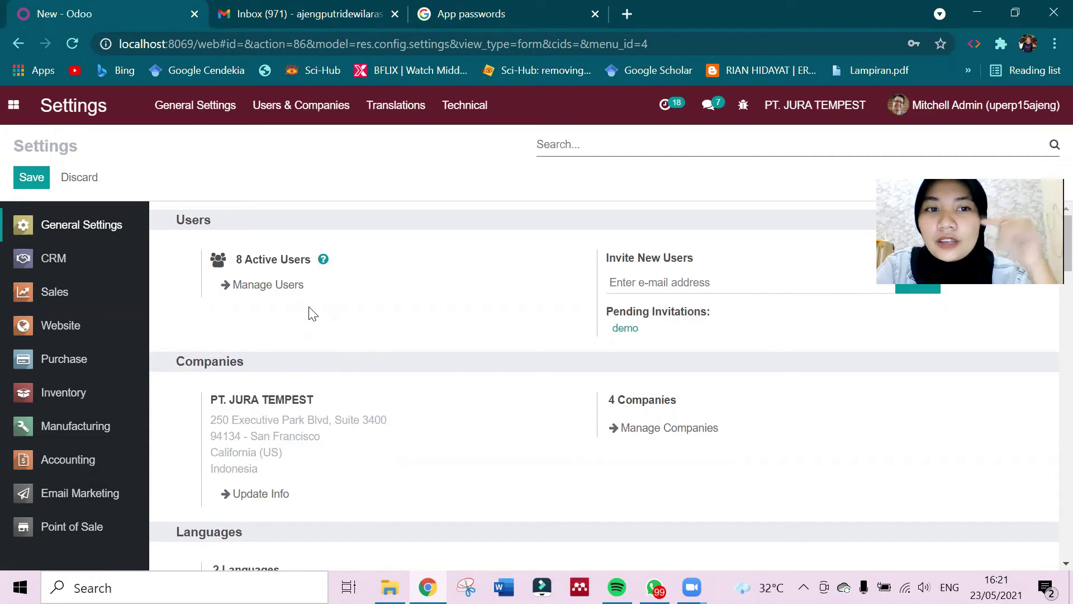
Start a new user named 'pt industri pancasila' and enter the user's e-mail address.
{"action": "left_click", "coordinate": [283, 287]}
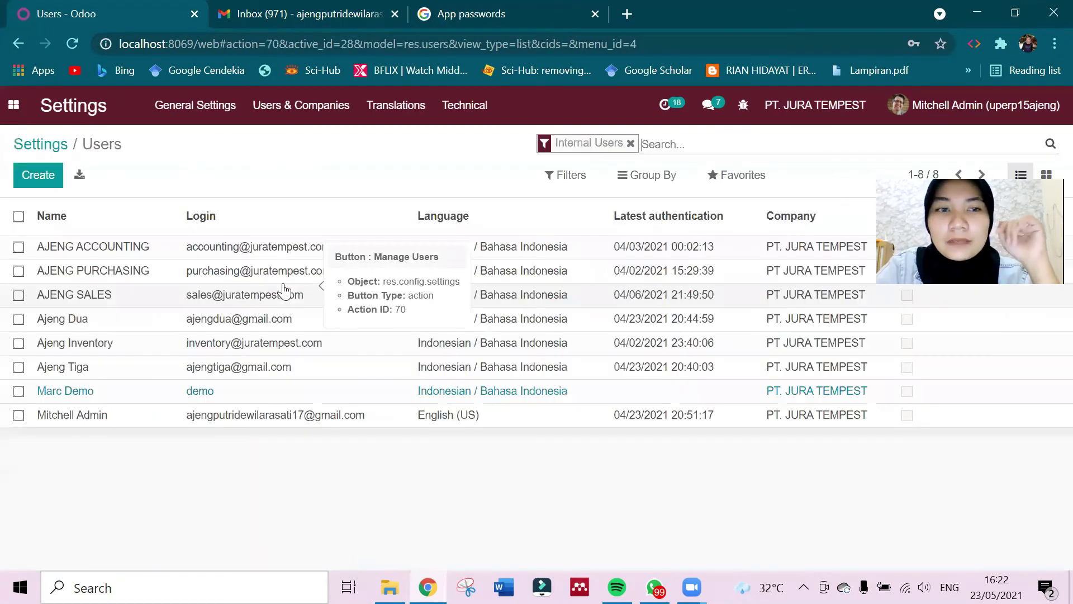
{"action": "left_click", "coordinate": [41, 176]}
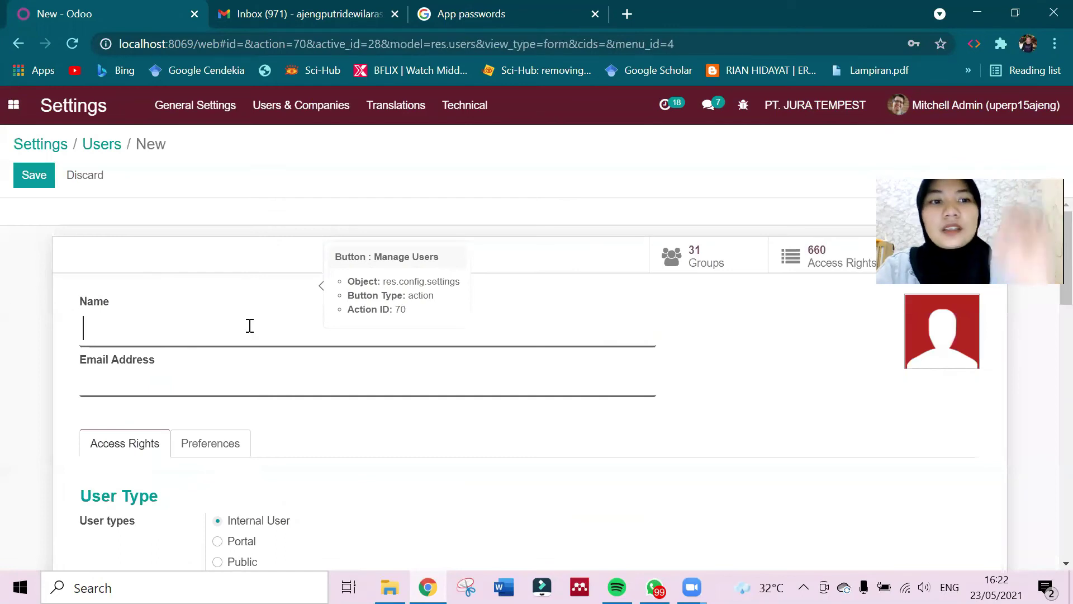
{"action": "left_click", "coordinate": [250, 325]}
{"action": "type", "text": "pt i"}
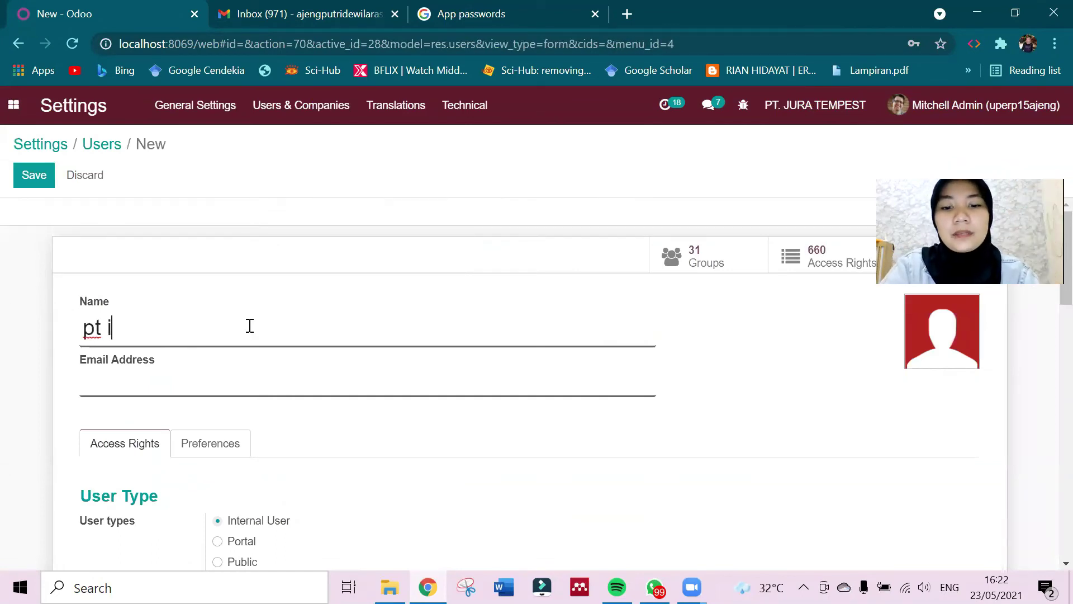
{"action": "type", "text": "ndustri pancasila"}
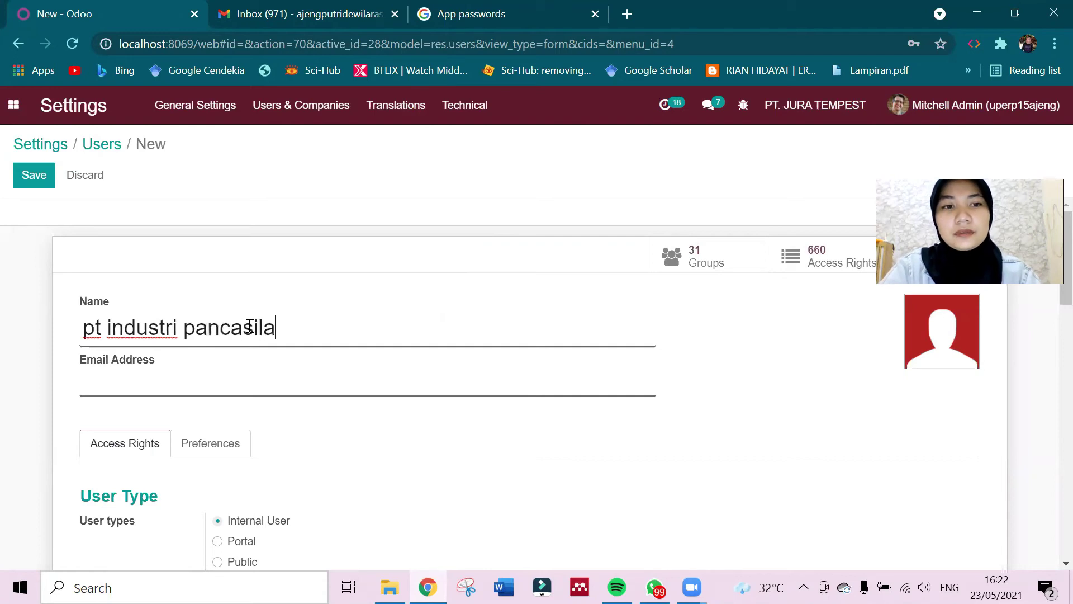
{"action": "left_click", "coordinate": [245, 372]}
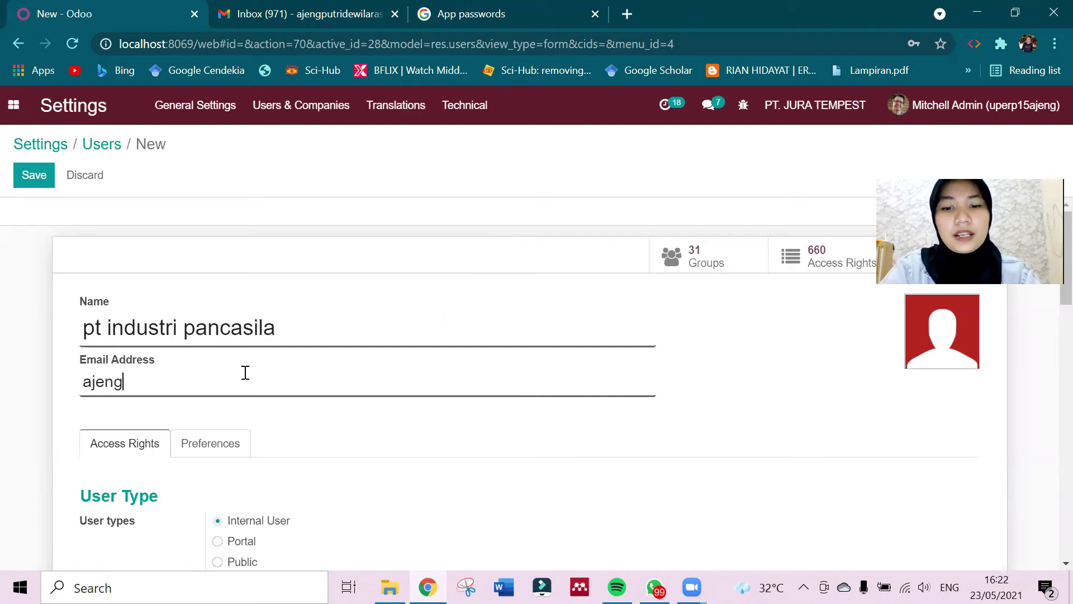
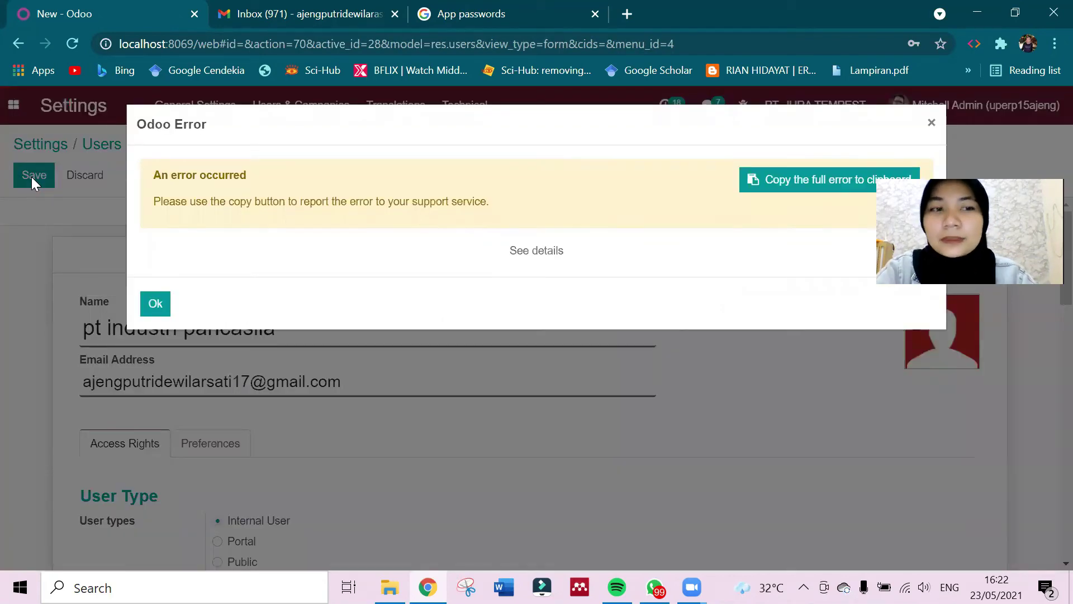
Inspect the full error details, then dismiss the error.
{"action": "left_click", "coordinate": [519, 259]}
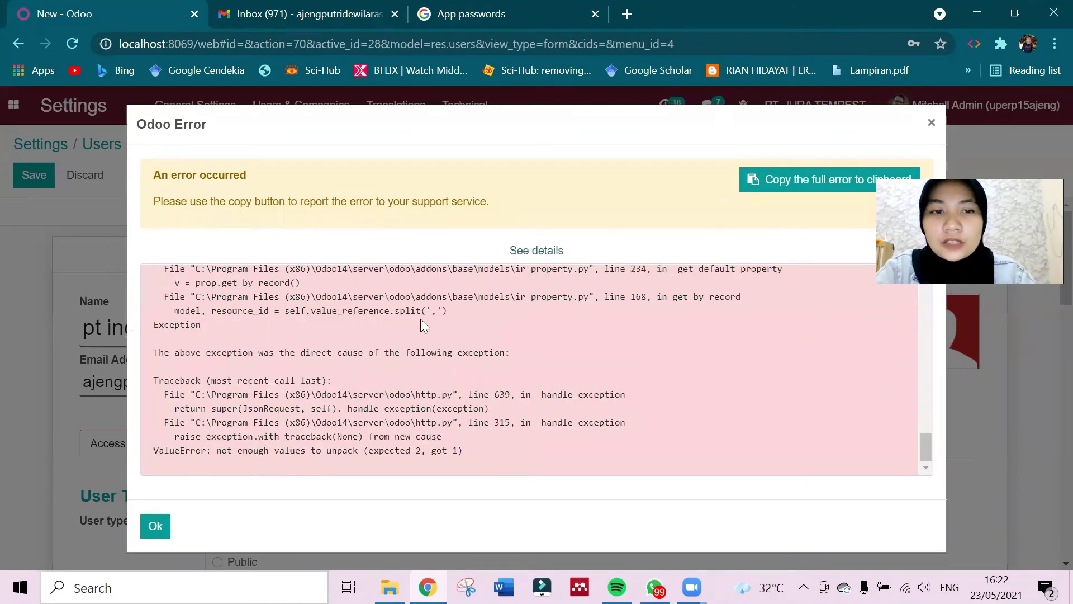
{"action": "scroll", "coordinate": [422, 322], "scroll_direction": "up", "scroll_amount": 5}
{"action": "scroll", "coordinate": [421, 323], "scroll_direction": "up", "scroll_amount": 10}
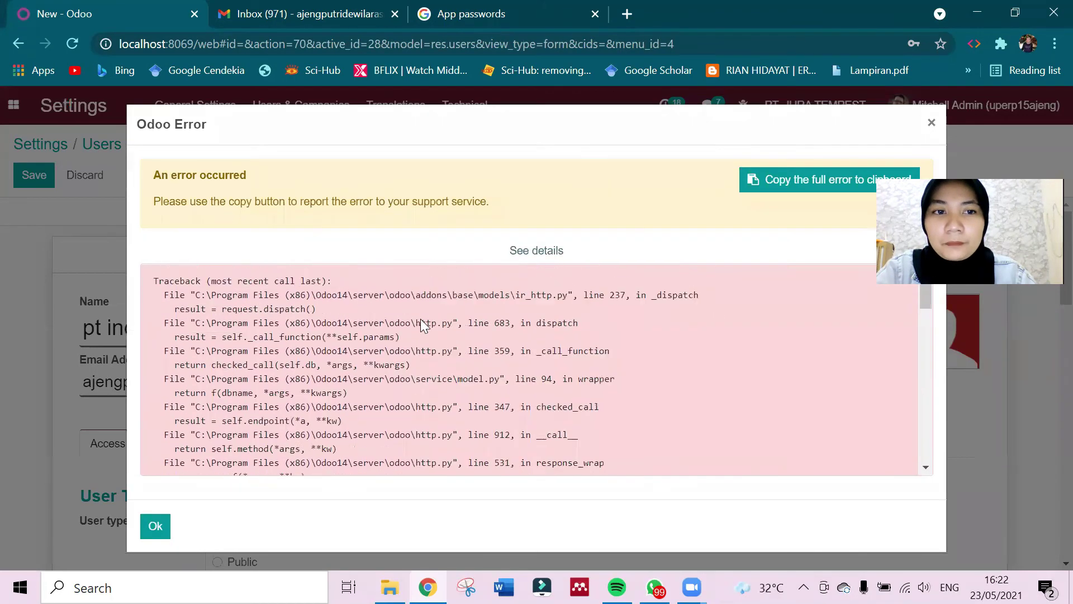
{"action": "left_click", "coordinate": [156, 526]}
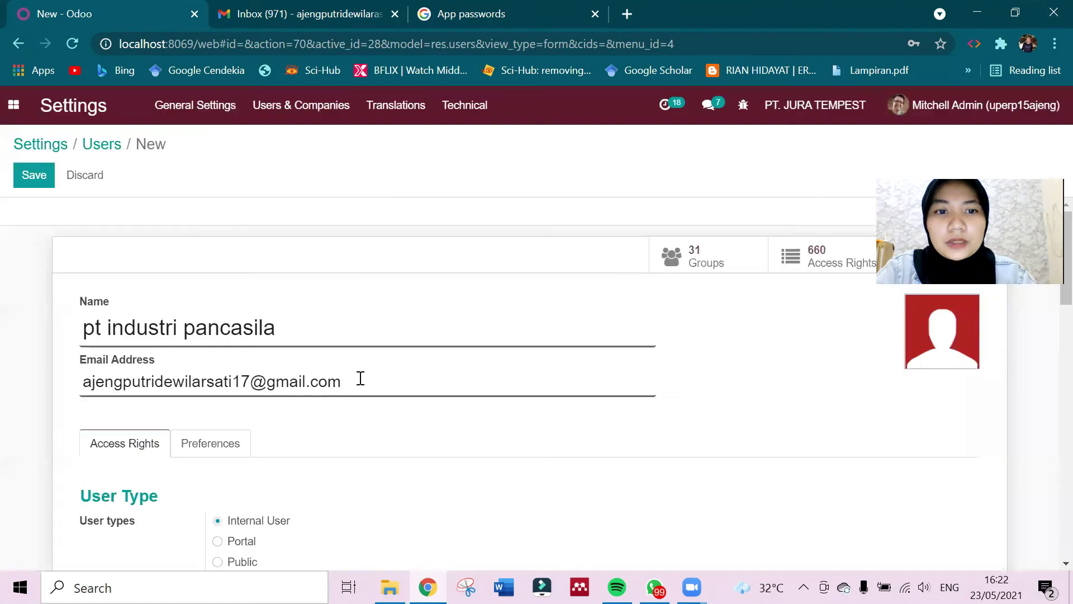
Replace the user's e-mail with a corrected address and save the user.
{"action": "key", "text": "ctrl+a"}
{"action": "key", "text": "BackSpace"}
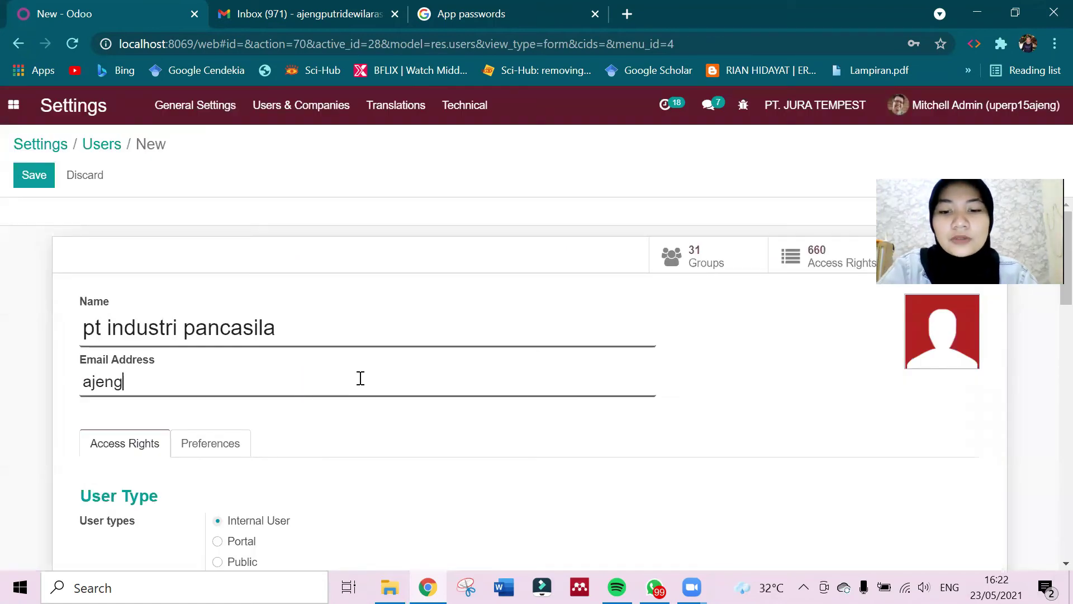
{"action": "key", "text": "Home"}
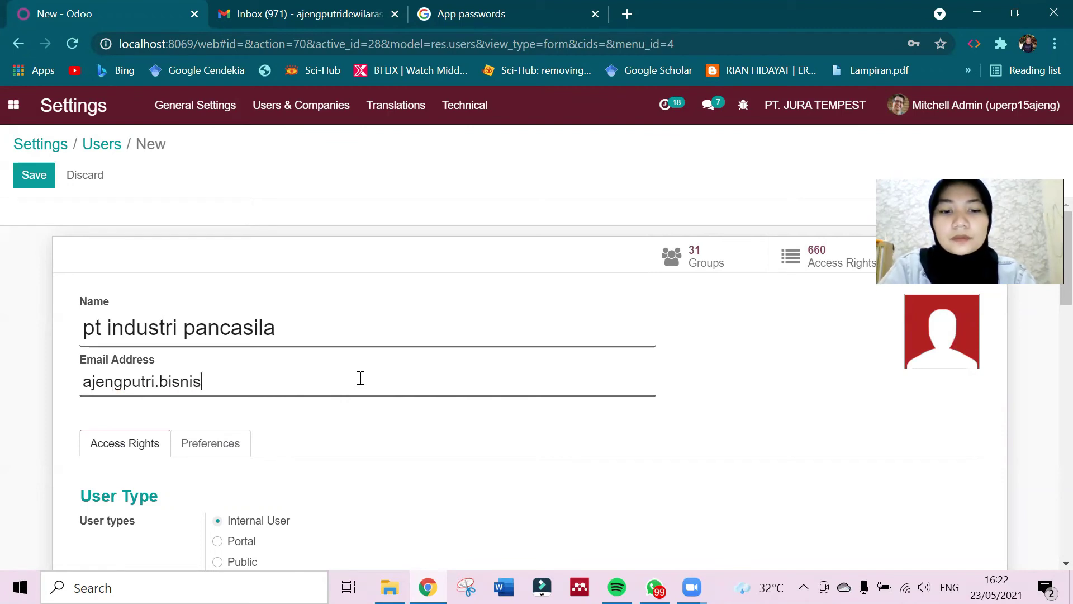
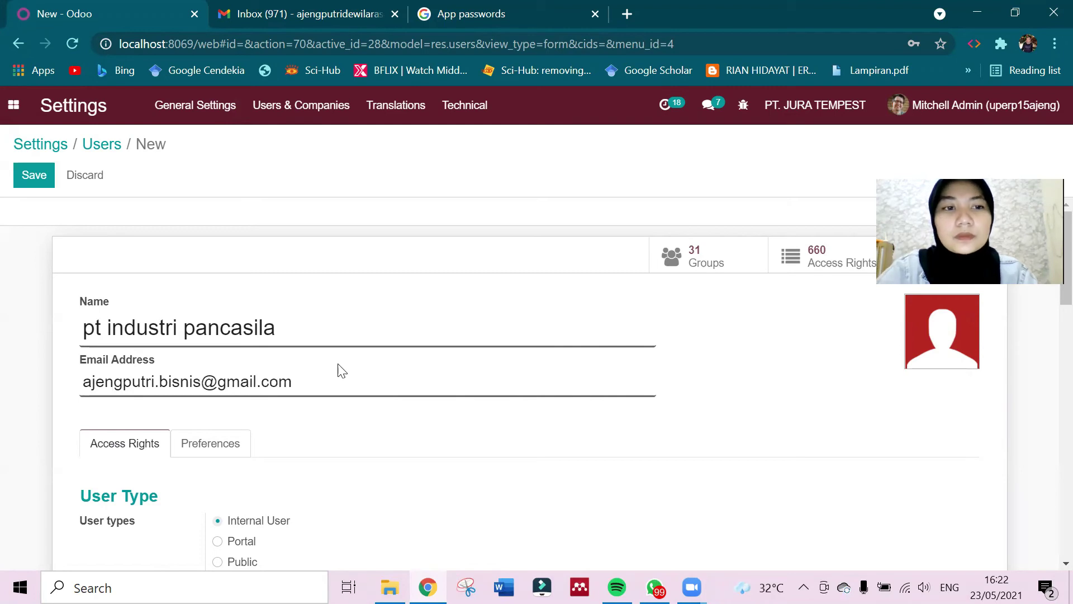
{"action": "left_click", "coordinate": [44, 178]}
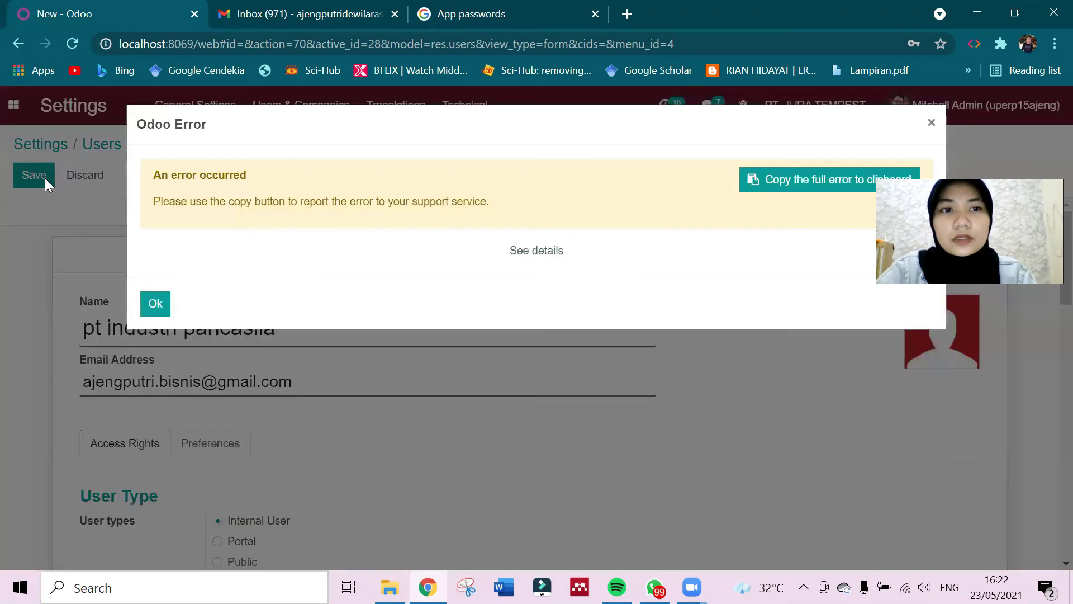
Dismiss the save error and clear the user's e-mail and name fields.
{"action": "left_click", "coordinate": [159, 309]}
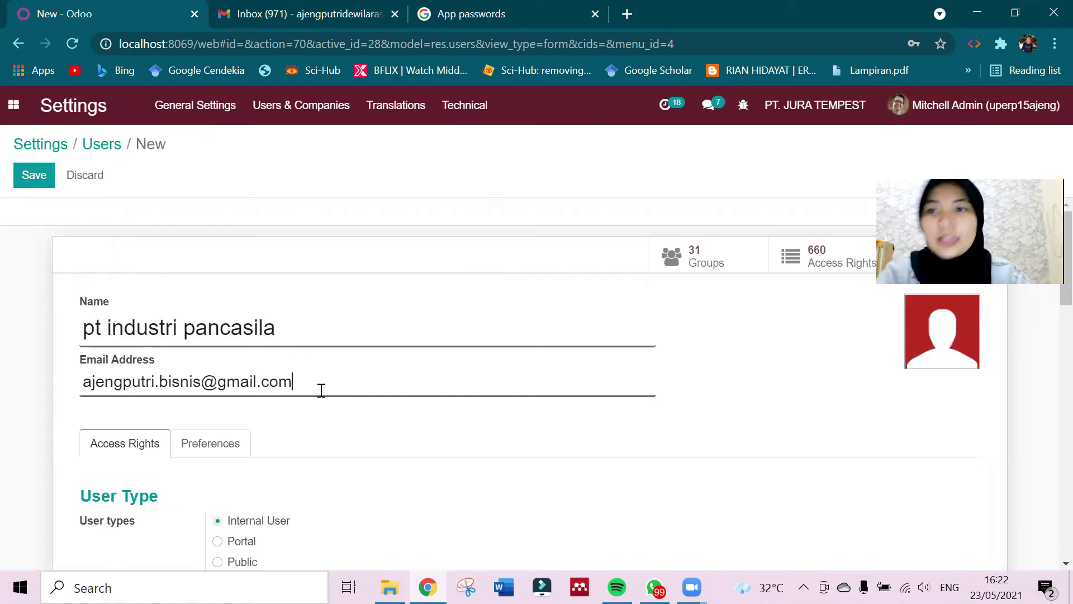
{"action": "key", "text": "ctrl+a"}
{"action": "key", "text": "BackSpace"}
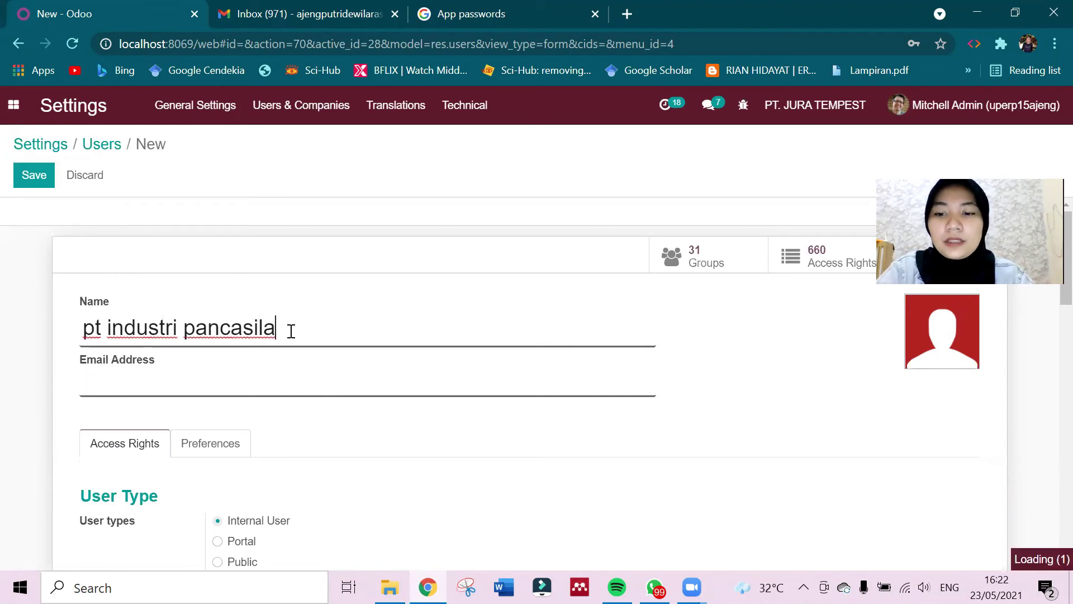
{"action": "key", "text": "ctrl+a"}
{"action": "key", "text": "BackSpace"}
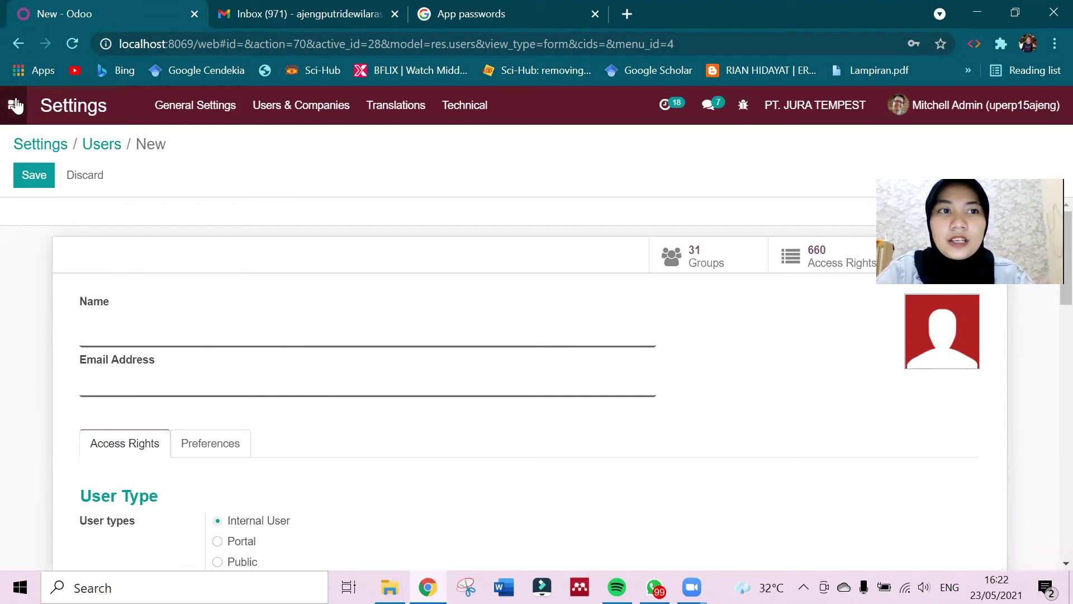
Switch to the Sales app, discarding the unsaved user changes.
{"action": "left_click", "coordinate": [13, 105]}
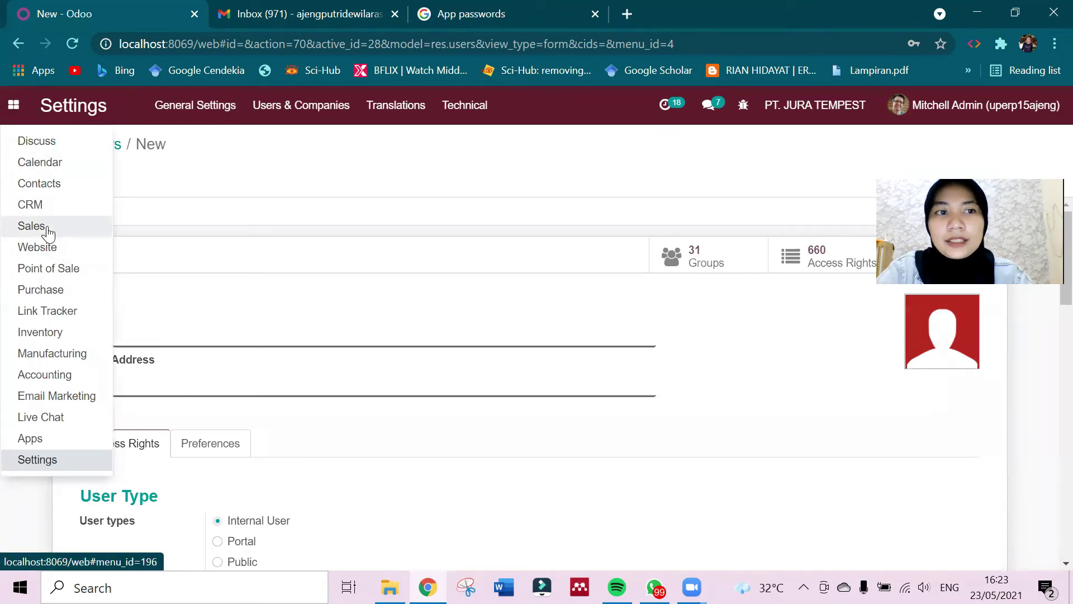
{"action": "left_click", "coordinate": [20, 227]}
{"action": "left_click", "coordinate": [295, 216]}
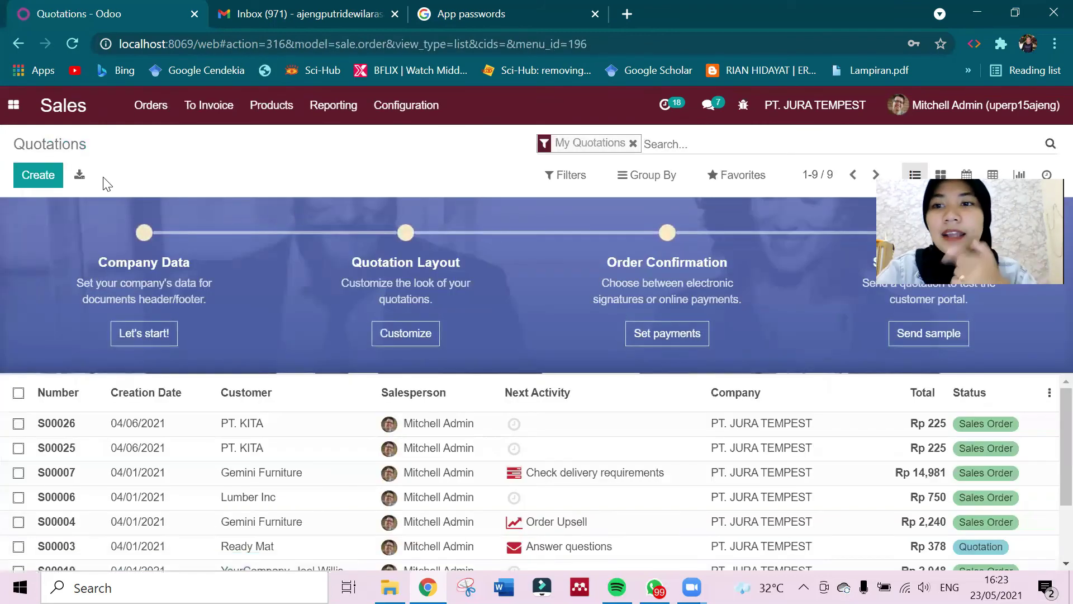
Create a new quotation for customer PT. KITA and start an empty order line.
{"action": "left_click", "coordinate": [29, 184]}
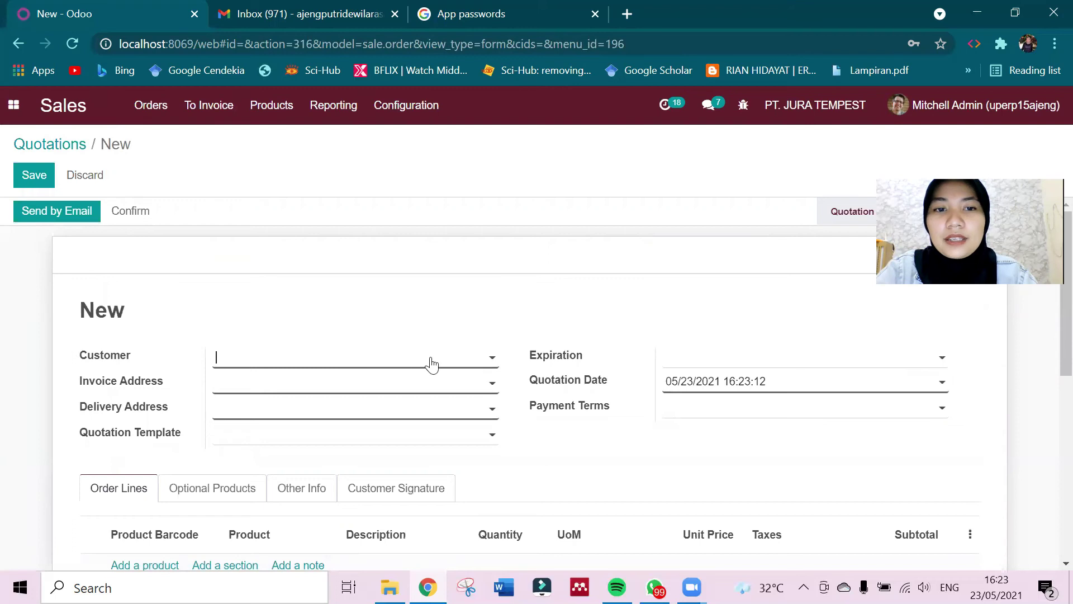
{"action": "type", "text": "PT>"}
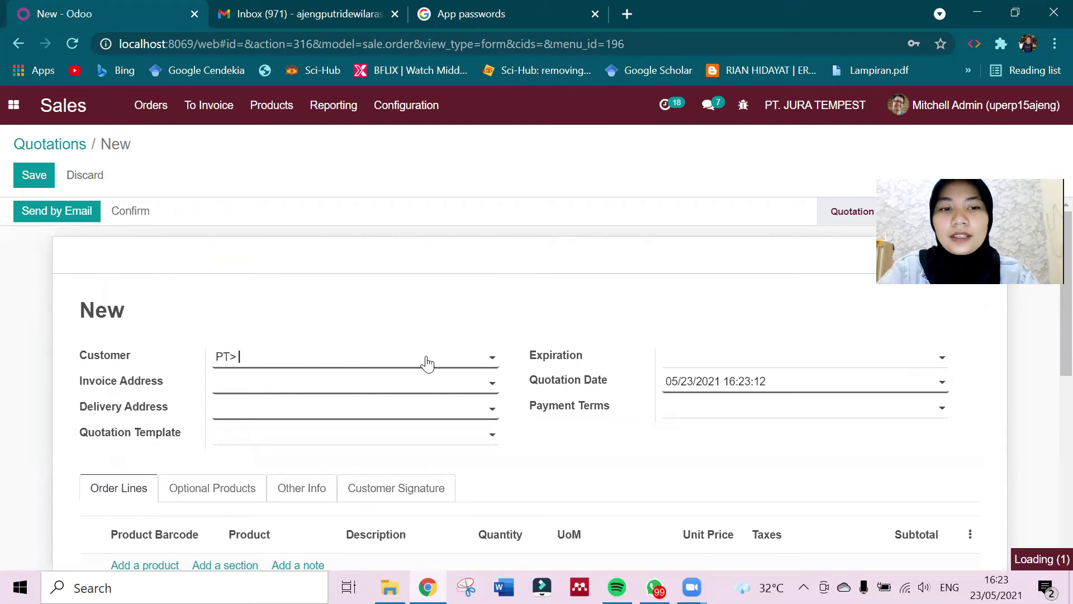
{"action": "key", "text": "BackSpace"}
{"action": "key", "text": "BackSpace"}
{"action": "type", "text": ". Kita"}
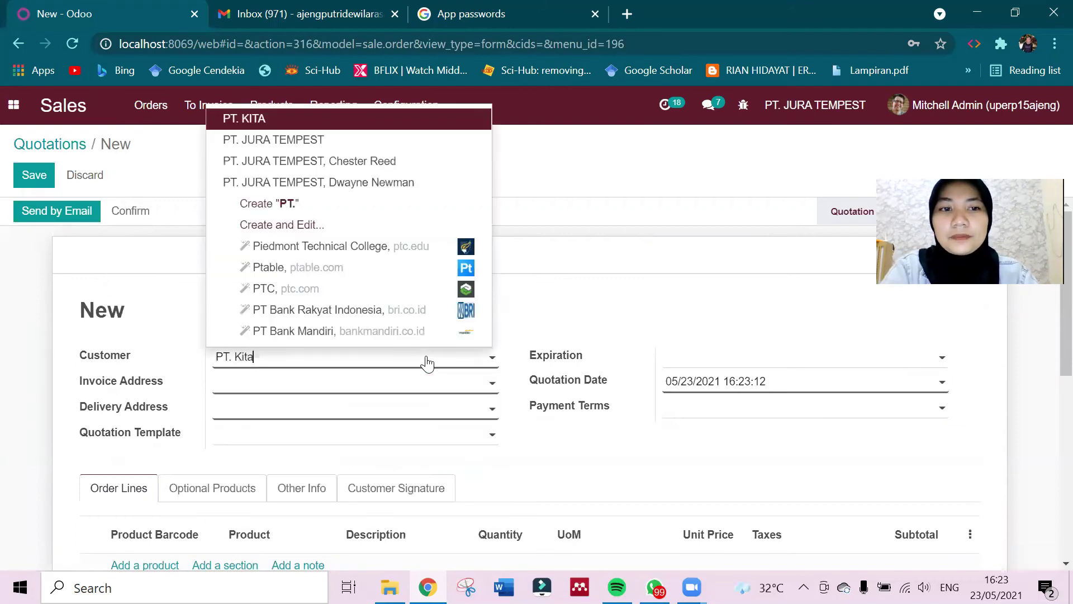
{"action": "left_click", "coordinate": [337, 383]}
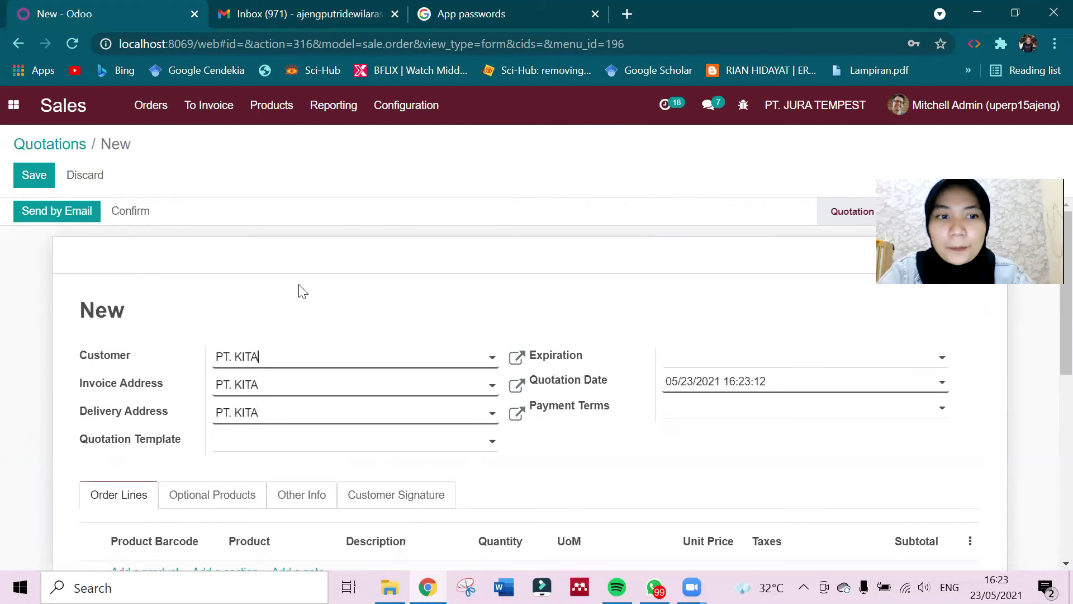
{"action": "scroll", "coordinate": [302, 291], "scroll_direction": "down", "scroll_amount": 4}
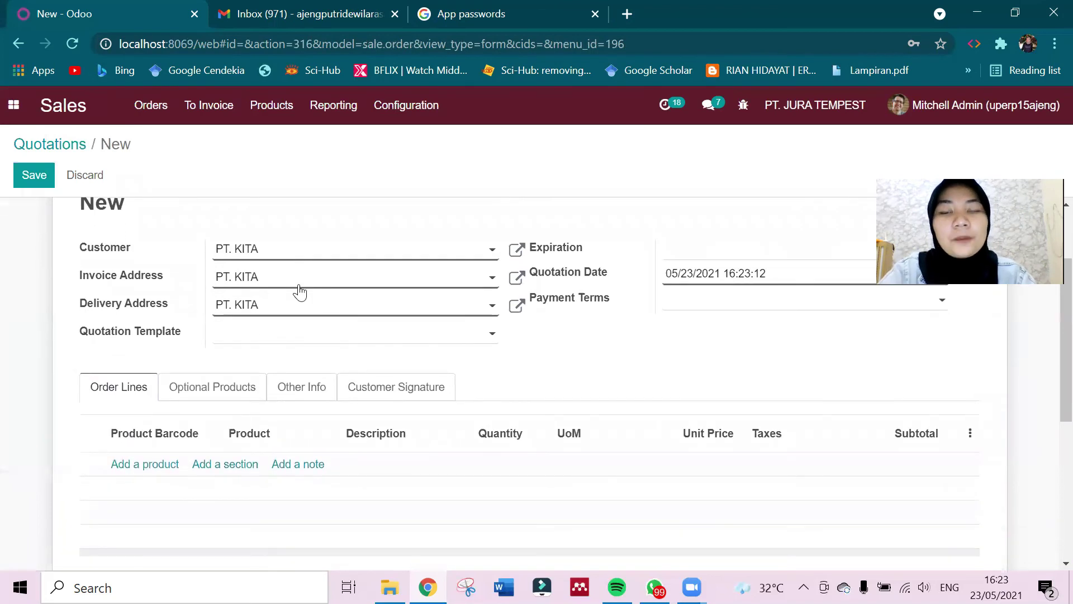
{"action": "left_click", "coordinate": [154, 346]}
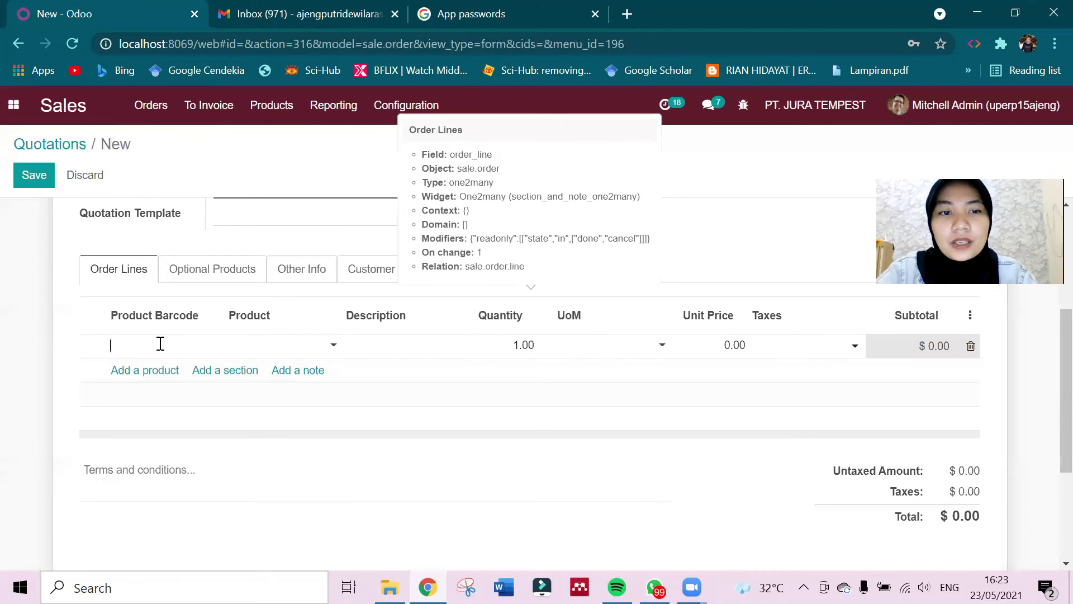
Add [DESK0004] Customizable Desk (Aluminium, Black) as a 1.00-unit line at 0.09.
{"action": "left_click", "coordinate": [251, 347]}
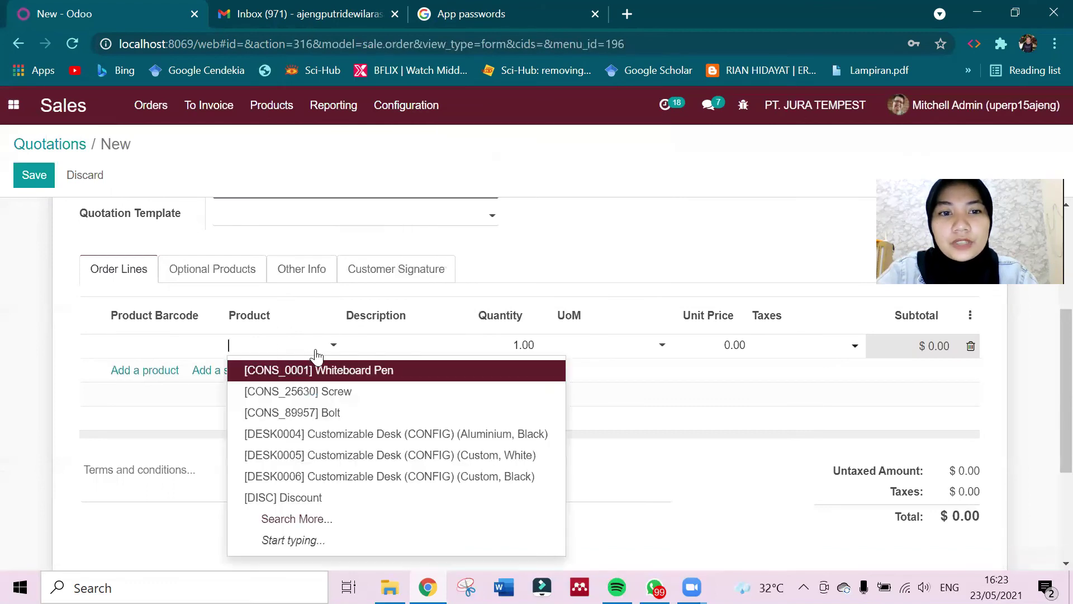
{"action": "left_click", "coordinate": [290, 438]}
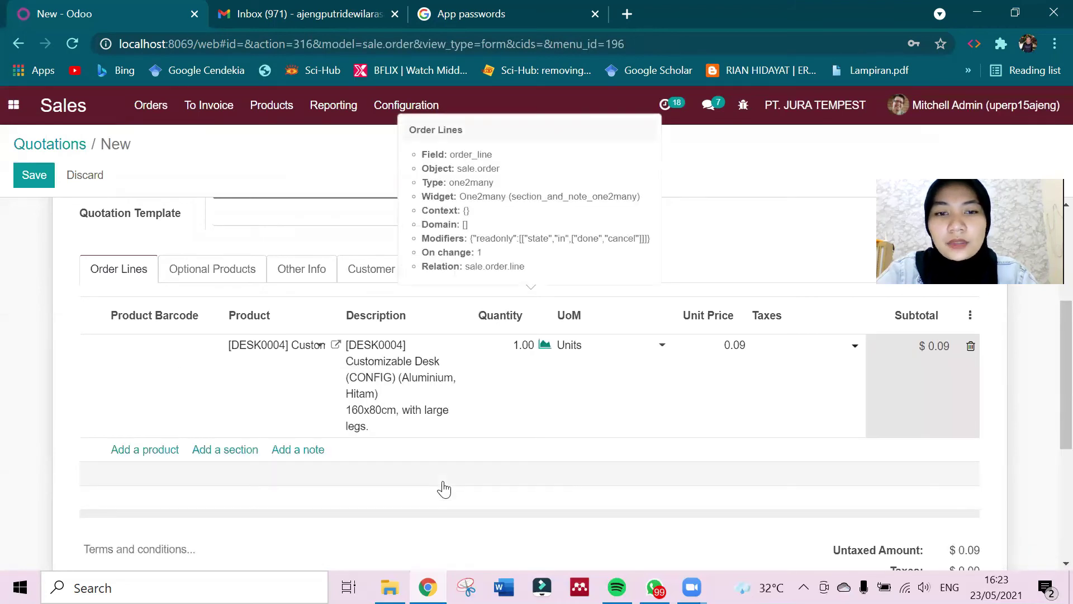
{"action": "scroll", "coordinate": [445, 486], "scroll_direction": "down", "scroll_amount": 5}
{"action": "scroll", "coordinate": [445, 483], "scroll_direction": "up", "scroll_amount": 3}
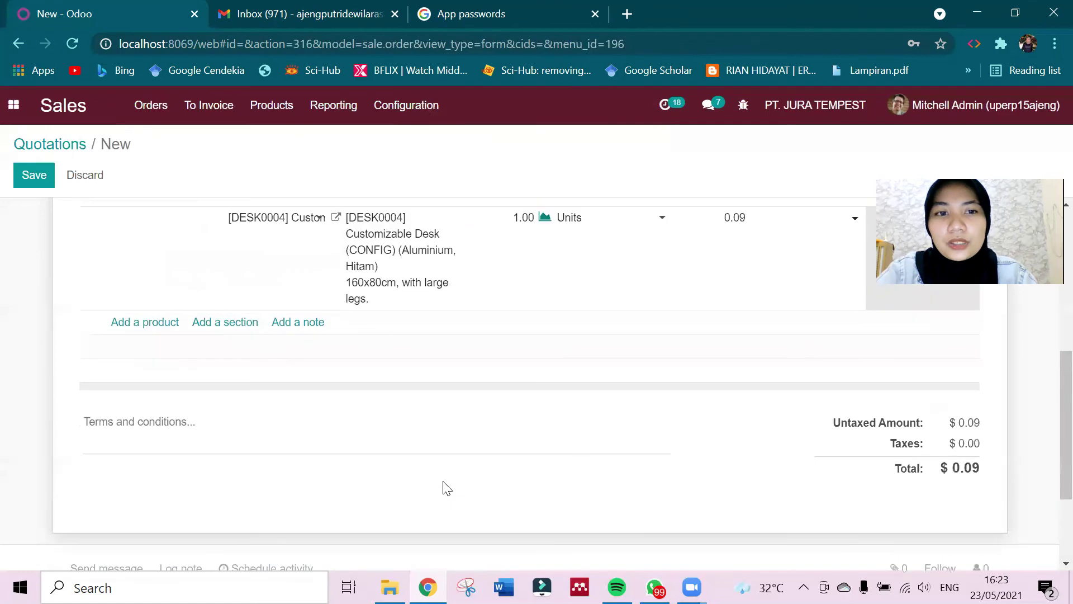
{"action": "scroll", "coordinate": [445, 486], "scroll_direction": "up", "scroll_amount": 3}
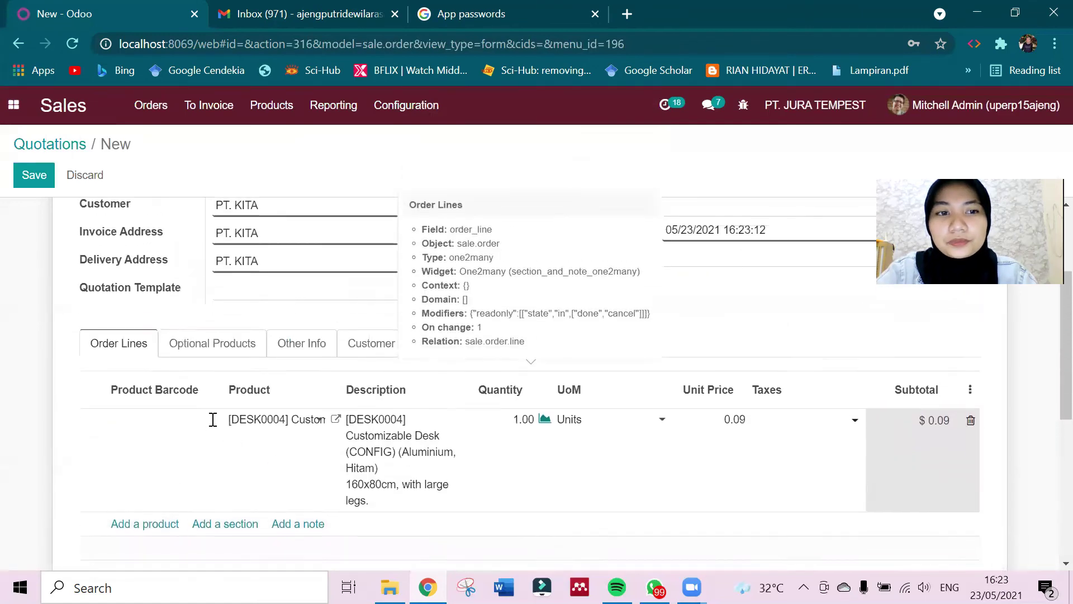
{"action": "scroll", "coordinate": [212, 422], "scroll_direction": "up", "scroll_amount": 3}
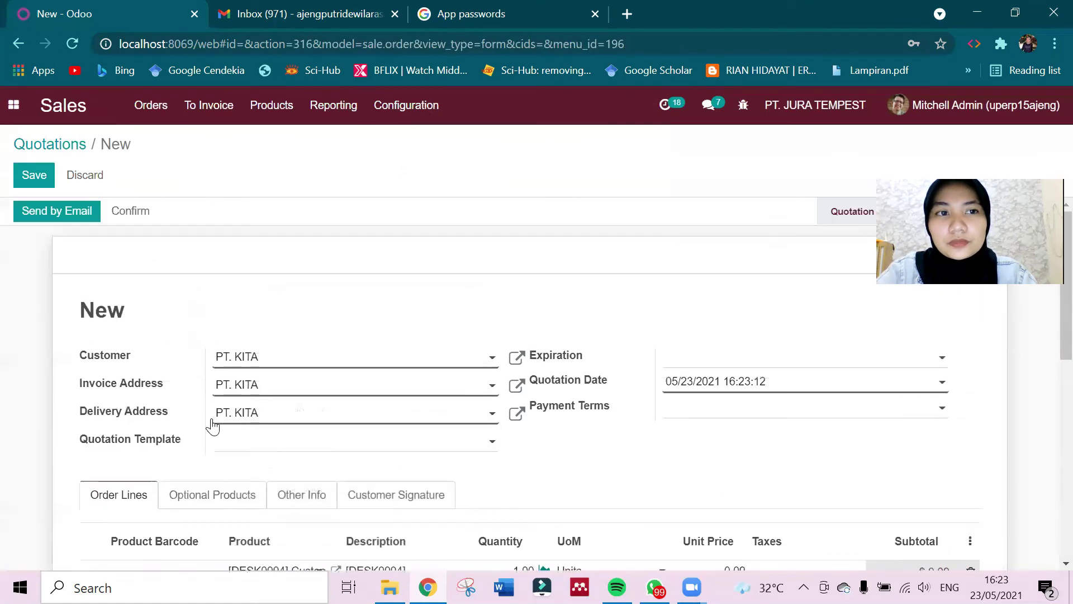
Email quotation S00045 to the customer with S00045.pdf attached.
{"action": "left_click", "coordinate": [57, 217]}
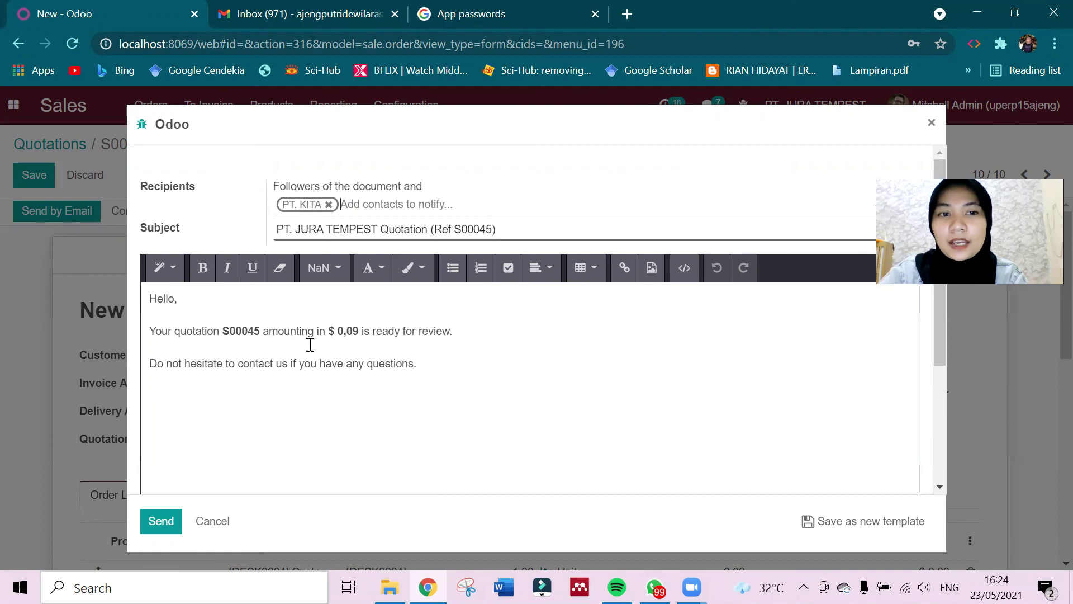
{"action": "scroll", "coordinate": [253, 416], "scroll_direction": "down", "scroll_amount": 3}
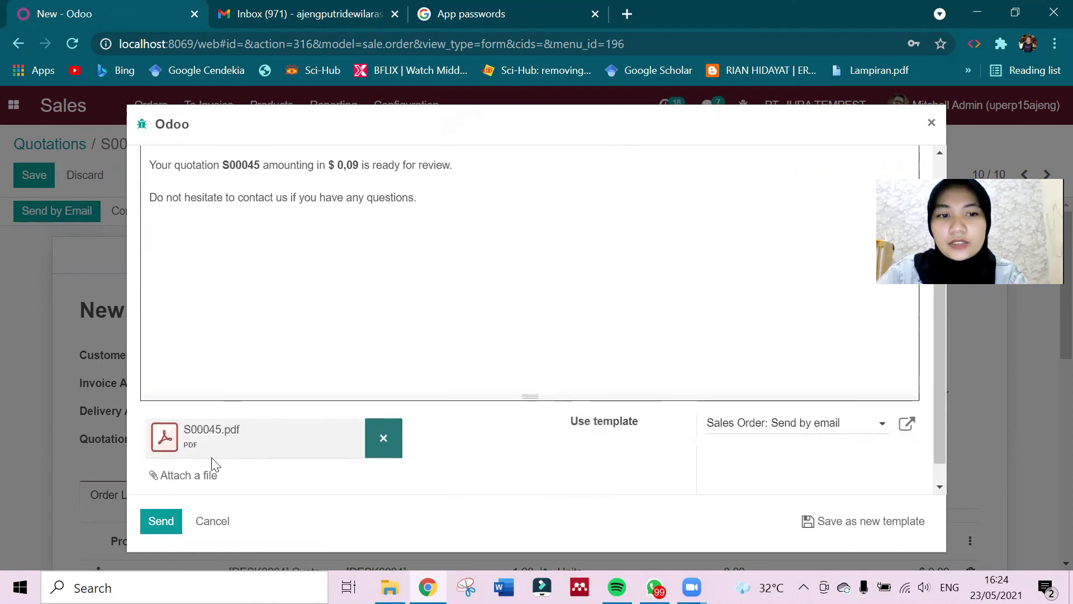
{"action": "left_click", "coordinate": [162, 530]}
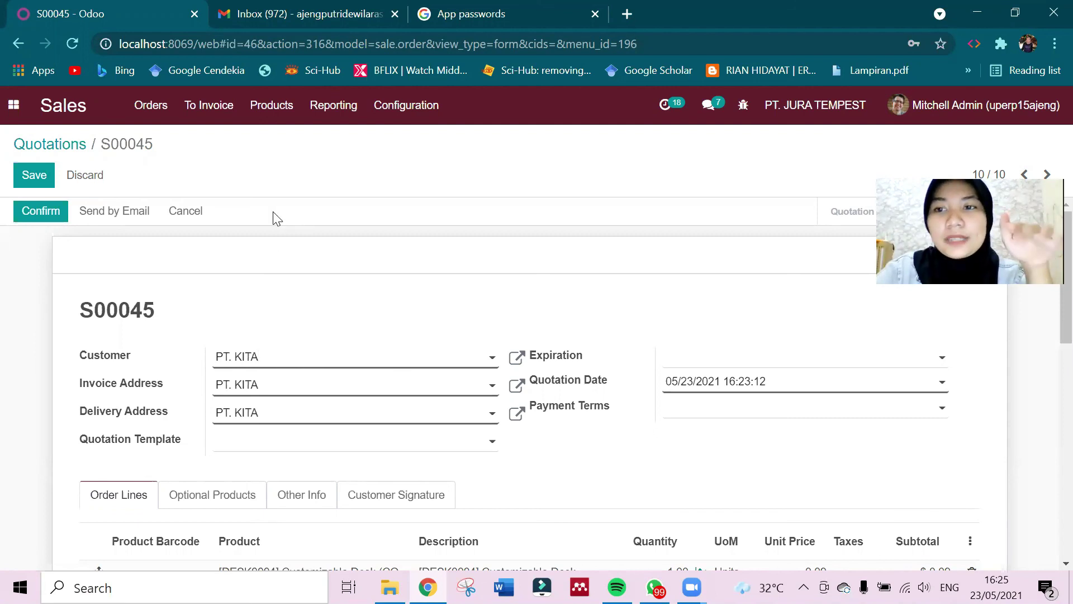
Open the Quotation (Ref S00045) email from the Gmail inbox.
{"action": "left_click", "coordinate": [301, 17]}
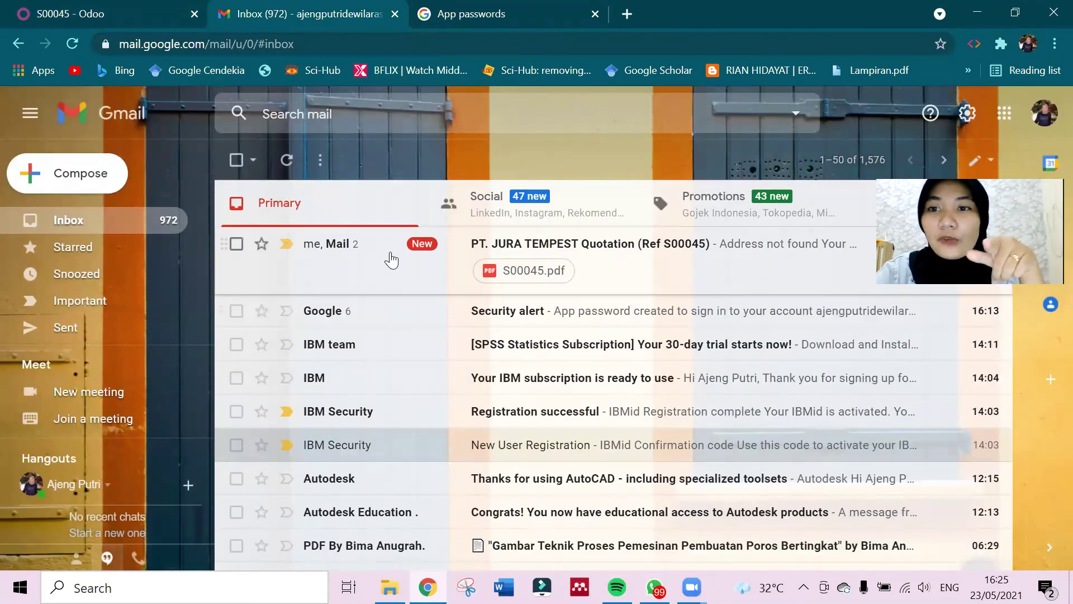
{"action": "left_click", "coordinate": [95, 10]}
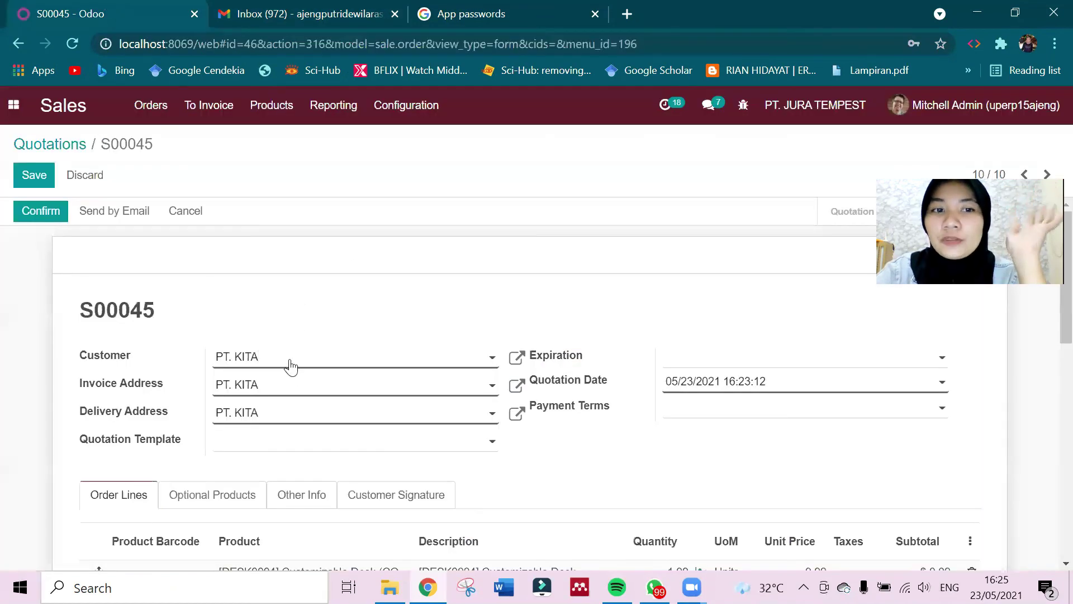
{"action": "left_click", "coordinate": [295, 9]}
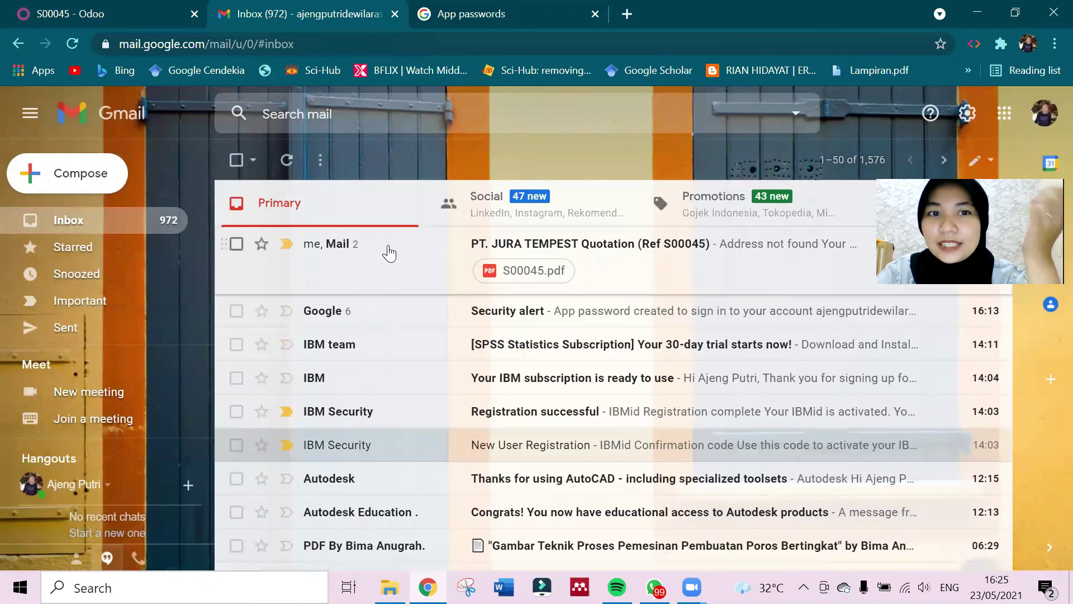
{"action": "left_click", "coordinate": [394, 250]}
{"action": "scroll", "coordinate": [490, 441], "scroll_direction": "down", "scroll_amount": 5}
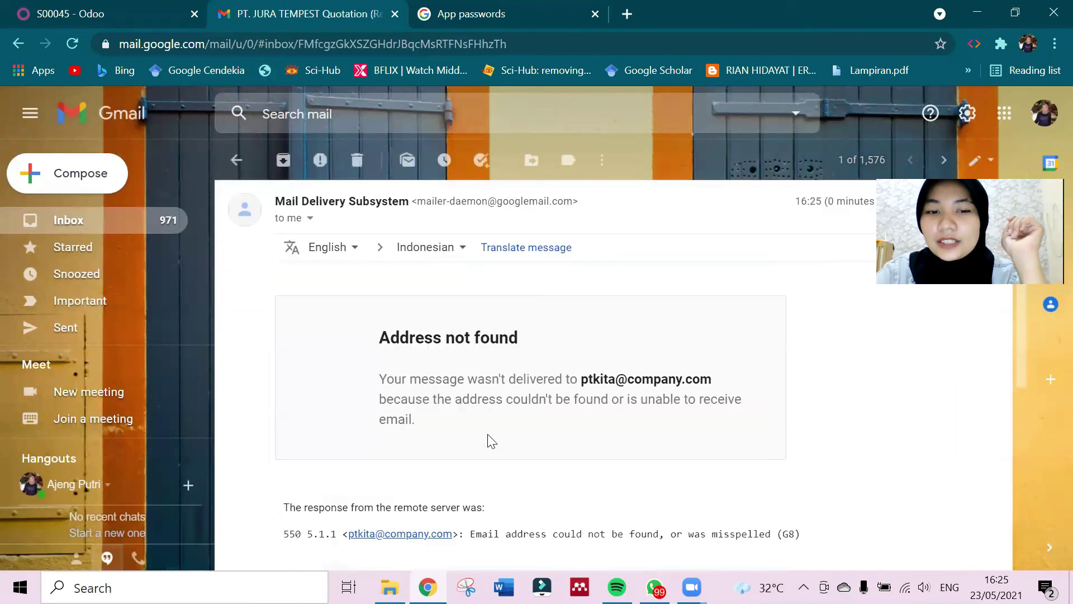
{"action": "scroll", "coordinate": [489, 440], "scroll_direction": "down", "scroll_amount": 3}
{"action": "scroll", "coordinate": [489, 440], "scroll_direction": "up", "scroll_amount": 8}
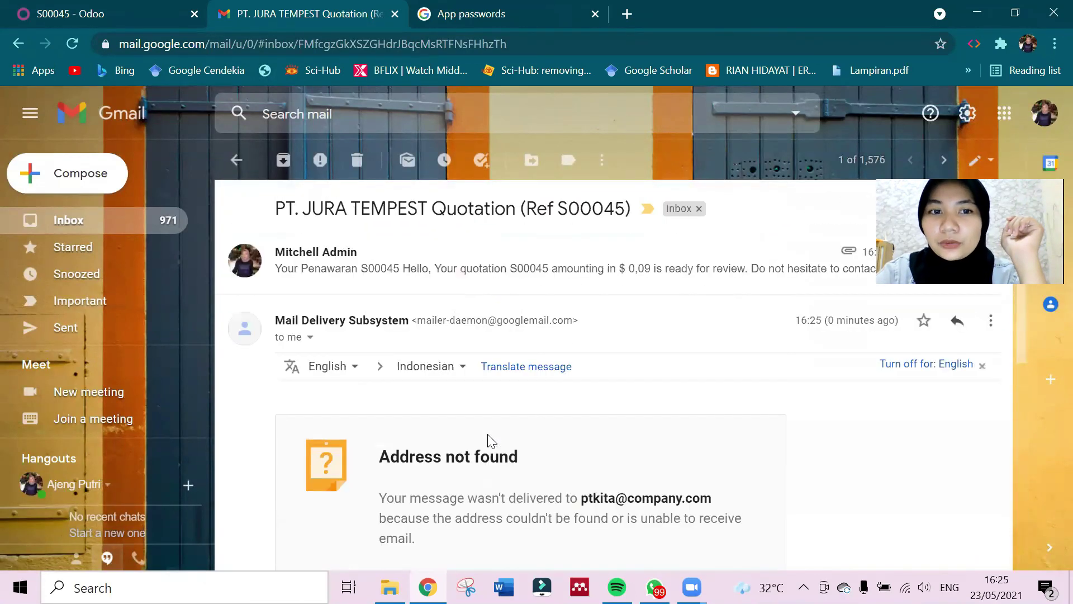
Expand the sent quotation message and read through it and its S00045.pdf attachment.
{"action": "left_click", "coordinate": [373, 275]}
{"action": "scroll", "coordinate": [512, 431], "scroll_direction": "down", "scroll_amount": 4}
{"action": "scroll", "coordinate": [510, 428], "scroll_direction": "up", "scroll_amount": 4}
{"action": "scroll", "coordinate": [484, 376], "scroll_direction": "down", "scroll_amount": 6}
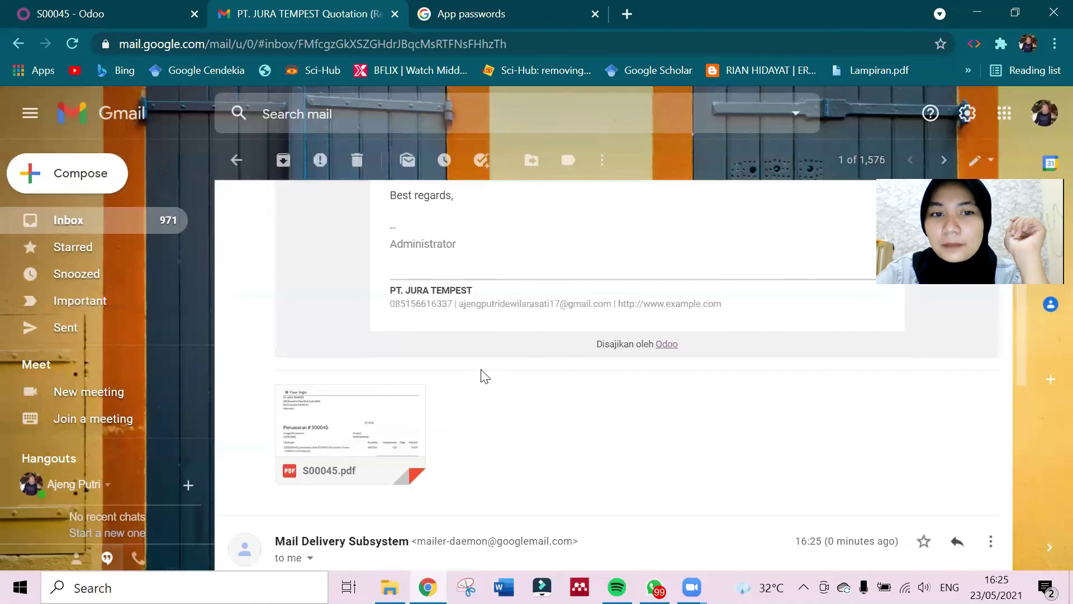
{"action": "scroll", "coordinate": [484, 376], "scroll_direction": "up", "scroll_amount": 6}
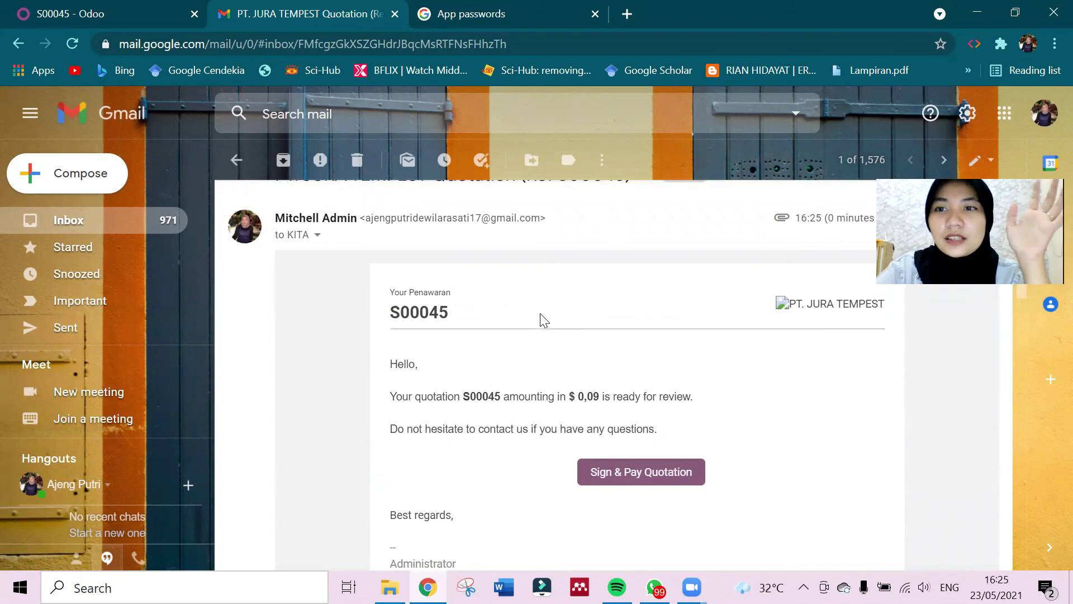
{"action": "scroll", "coordinate": [544, 320], "scroll_direction": "down", "scroll_amount": 2}
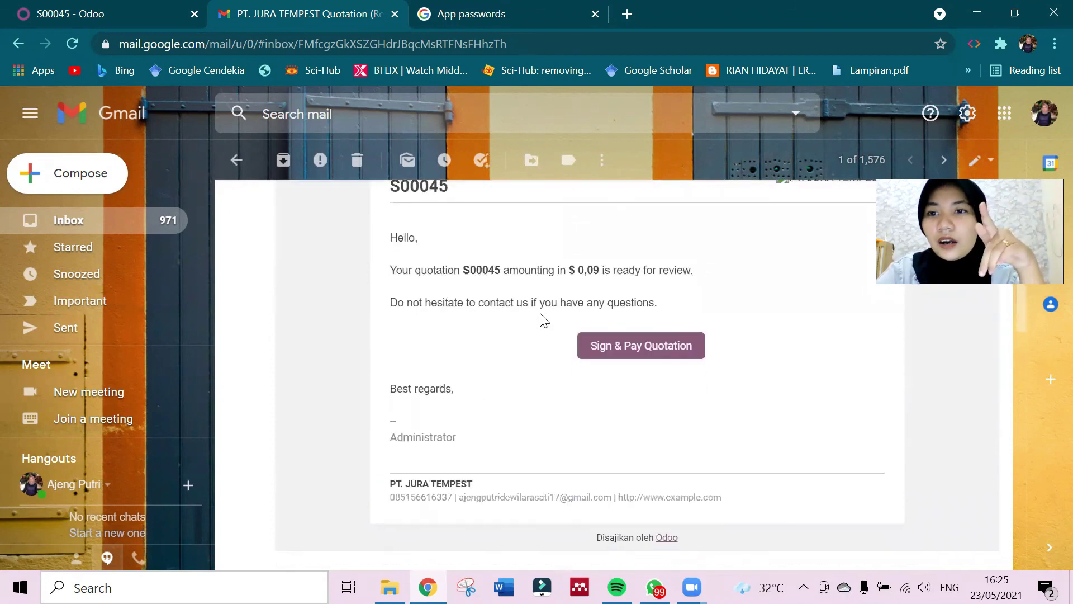